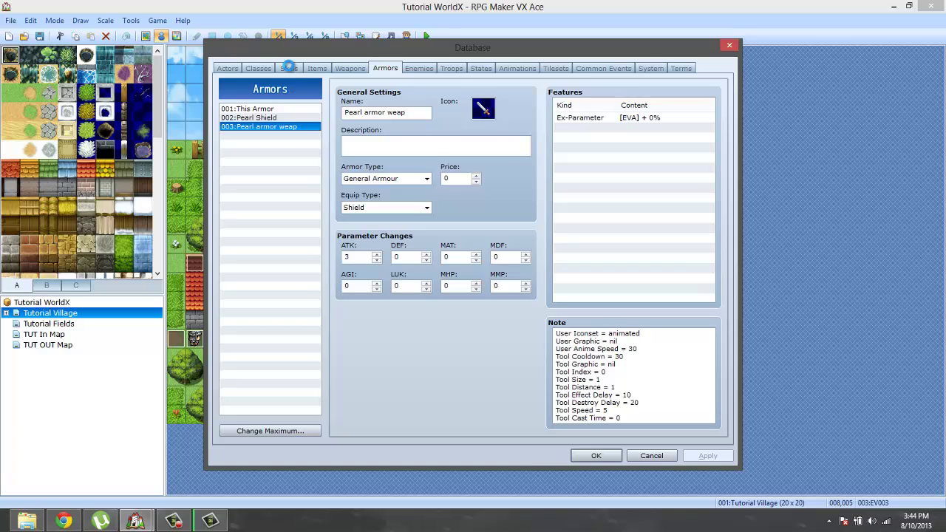
Look through the database's Skills, Items and Armors pages to compare their settings and notes
left_click(290, 69)
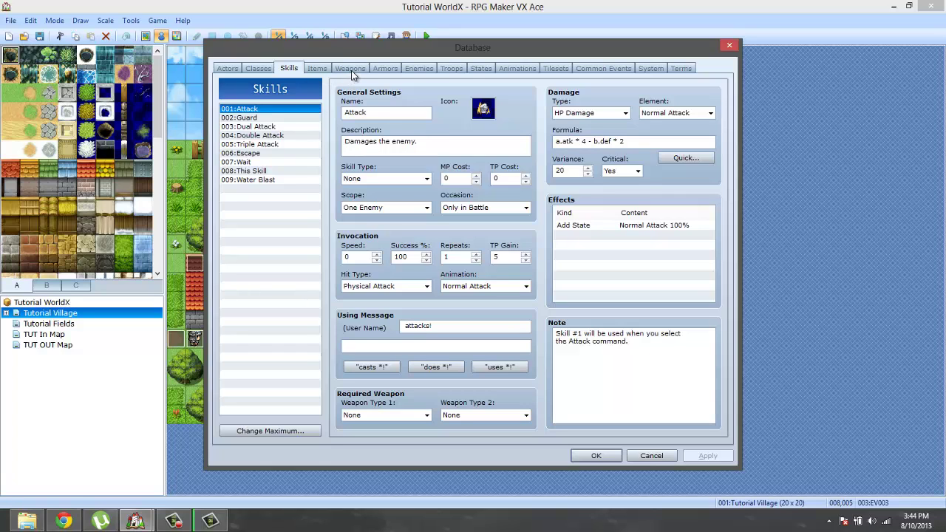
left_click(318, 69)
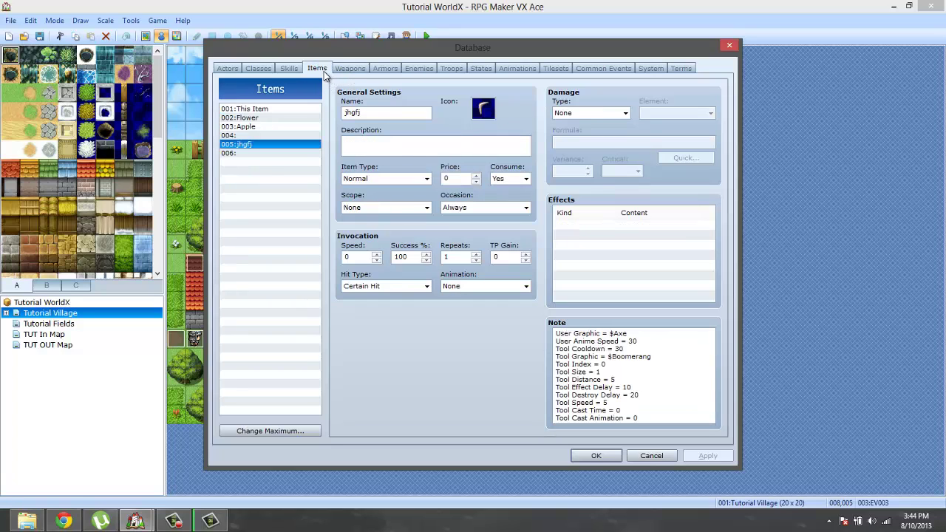
left_click(289, 68)
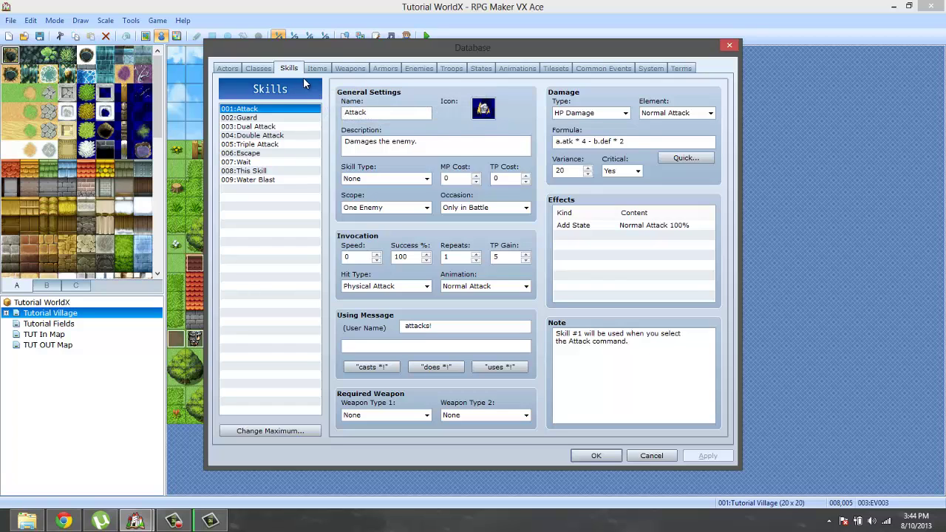
left_click(316, 68)
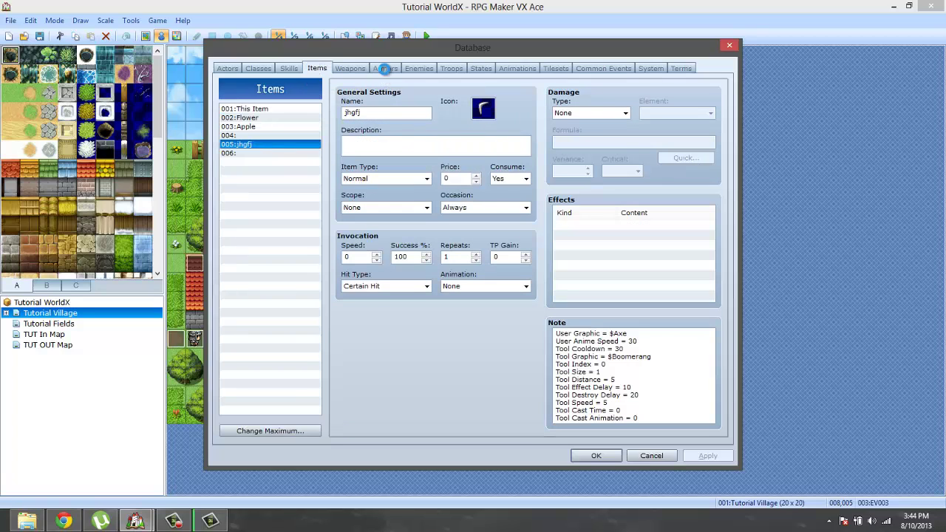
left_click(385, 68)
left_click(289, 68)
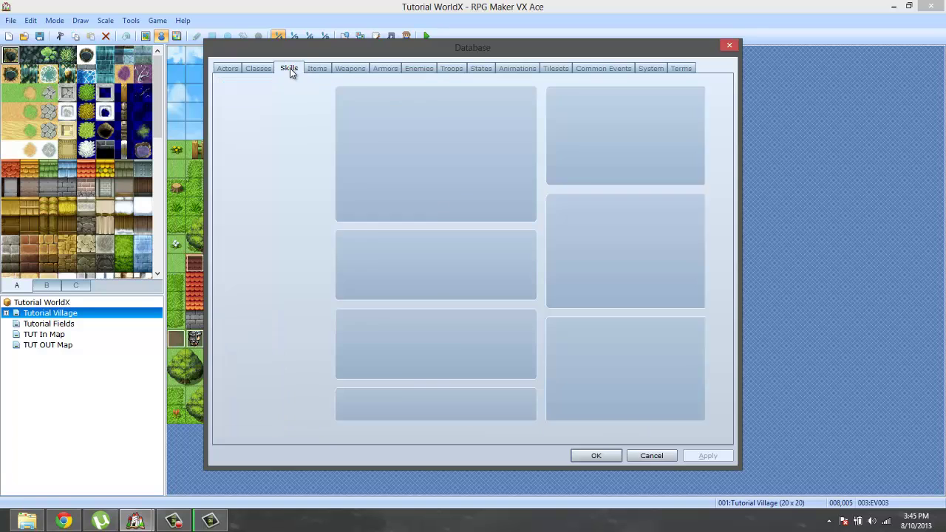
left_click(316, 68)
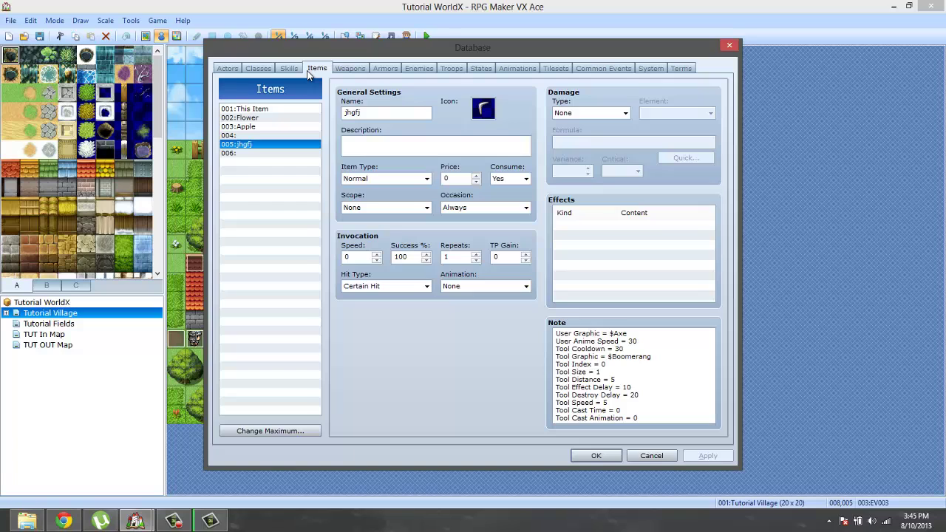
Raise the maximum number of skills to 15 and save the database with empty skill 010 selected
left_click(284, 69)
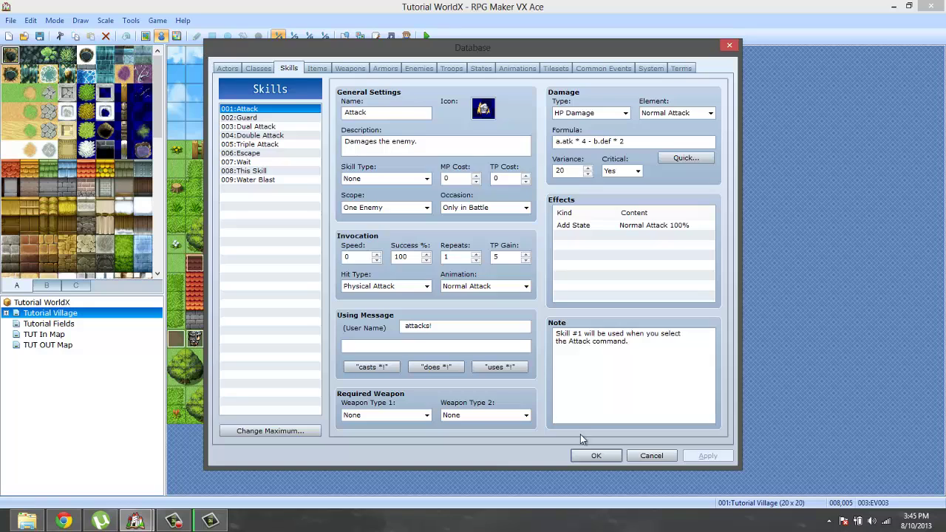
left_click(263, 181)
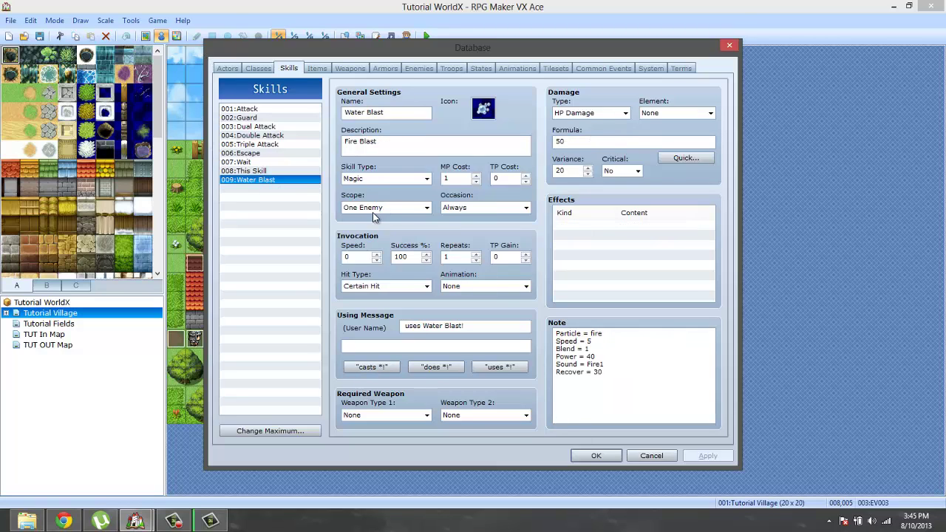
left_click(251, 431)
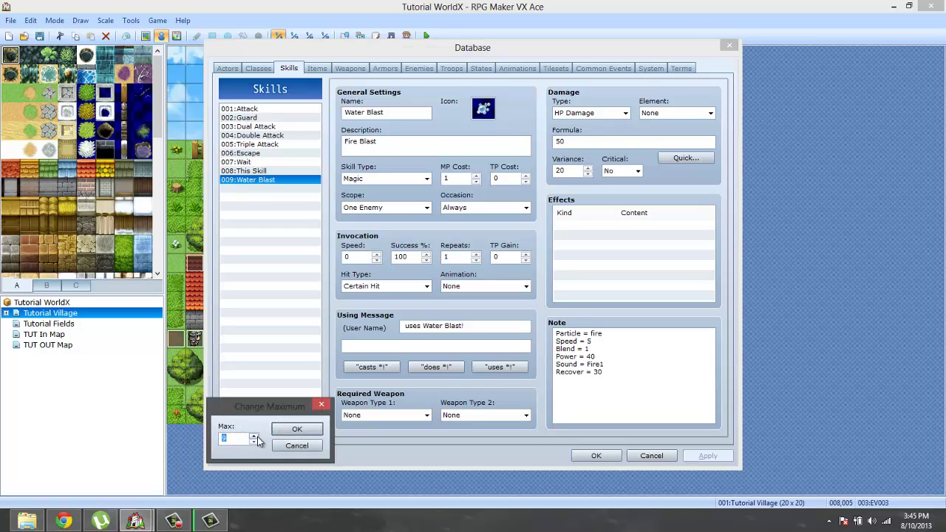
left_click(253, 436)
left_click(253, 436)
left_click(256, 436)
left_click(255, 435)
left_click(255, 436)
left_click(295, 430)
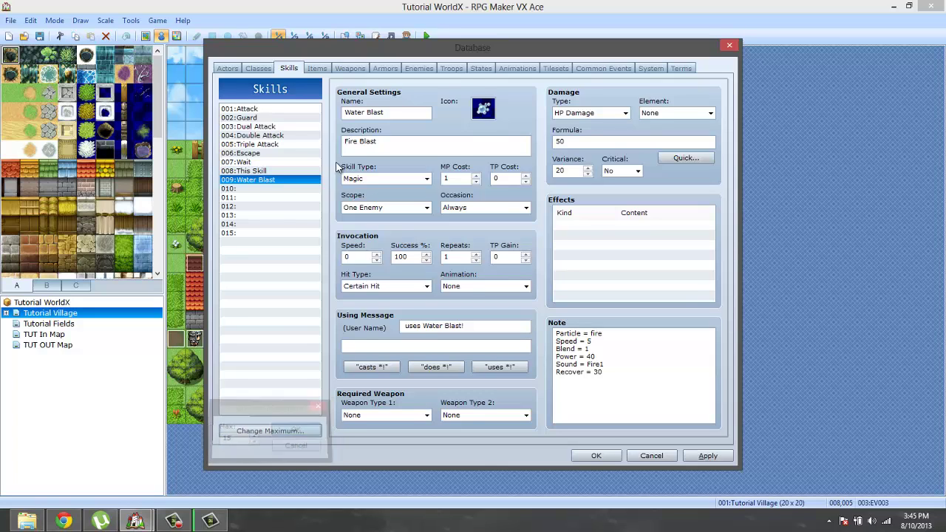
left_click(248, 188)
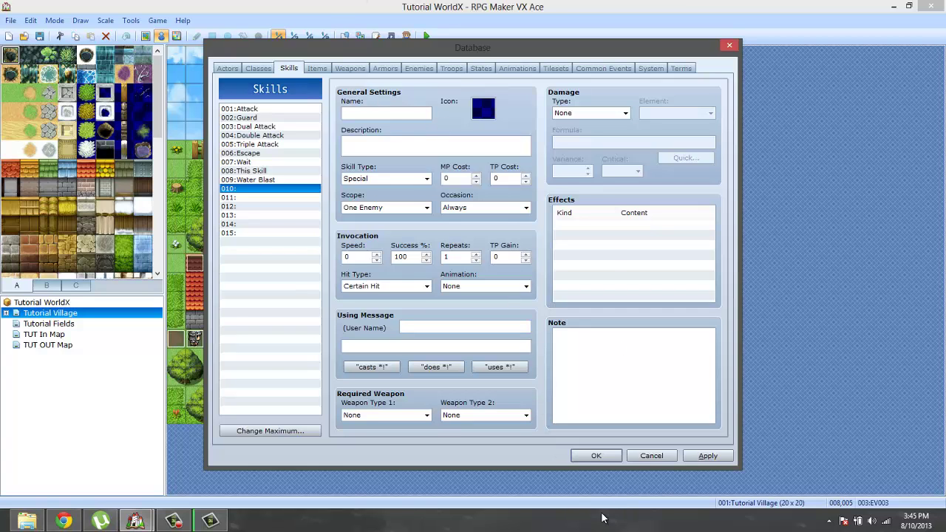
left_click(596, 456)
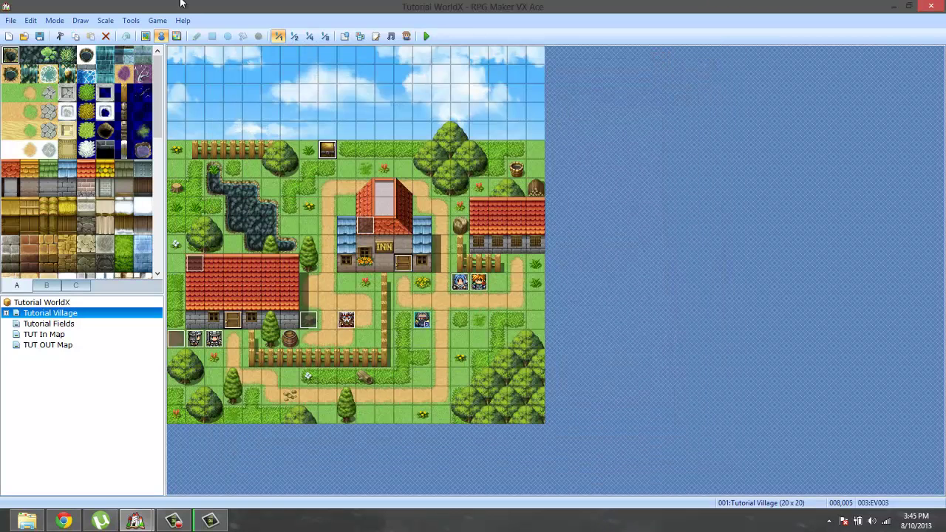
Reopen the database and copy the entire note text of item 005, jhgfj
left_click(131, 21)
left_click(152, 35)
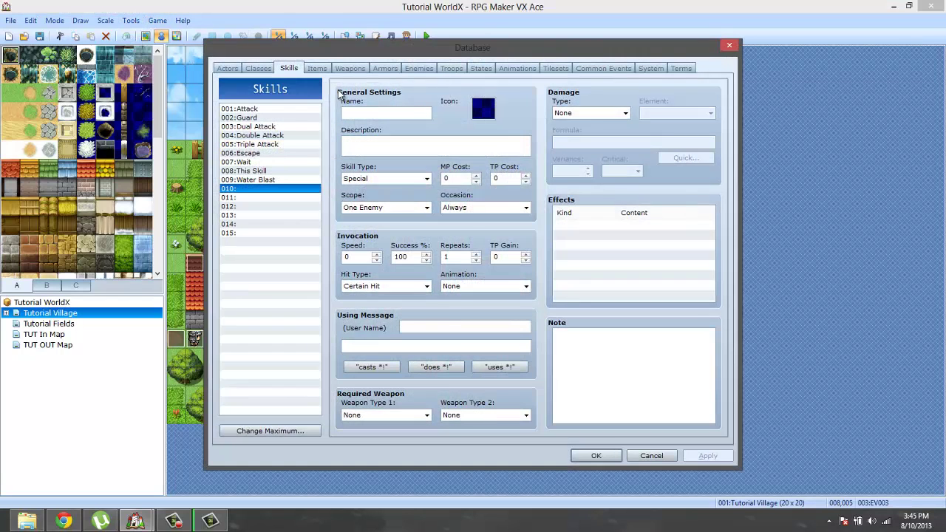
left_click(318, 68)
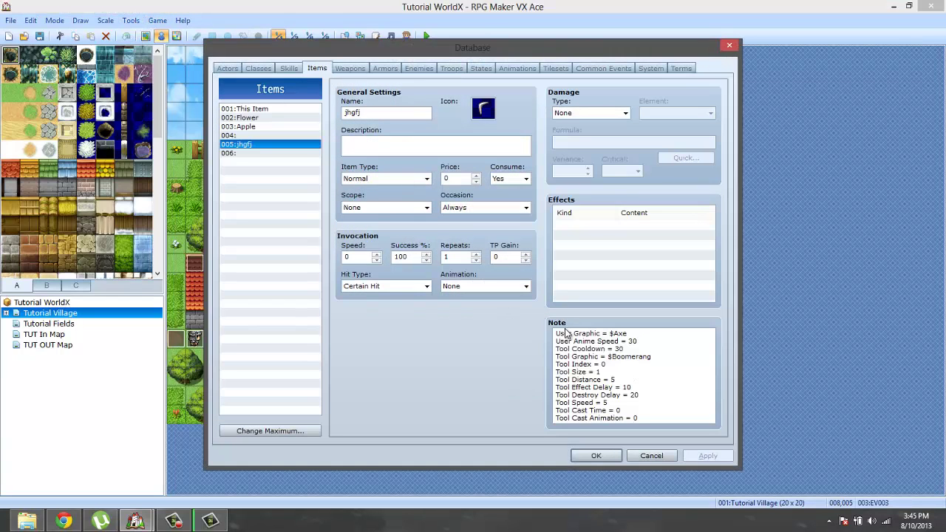
left_click(651, 406)
key("ctrl+a")
right_click(602, 360)
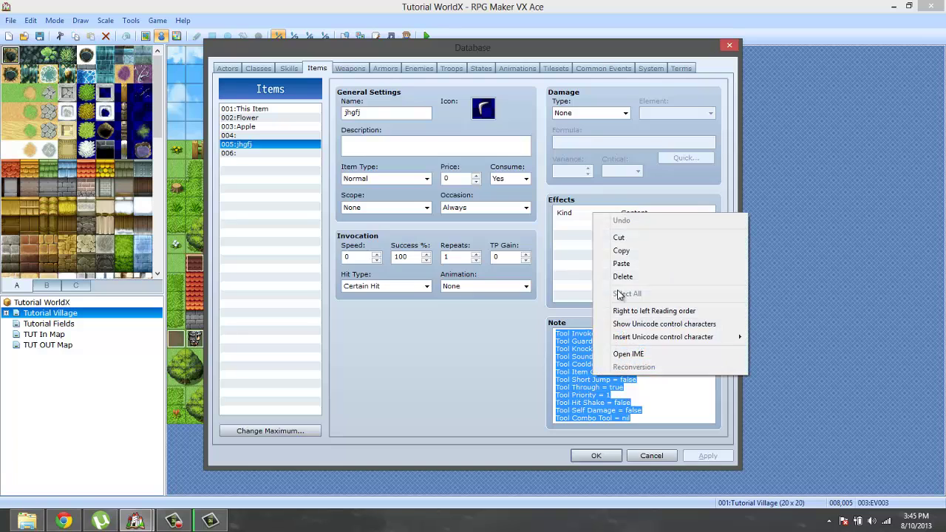
left_click(614, 249)
Paste the copied tool settings into the note of the empty item 006
left_click(238, 152)
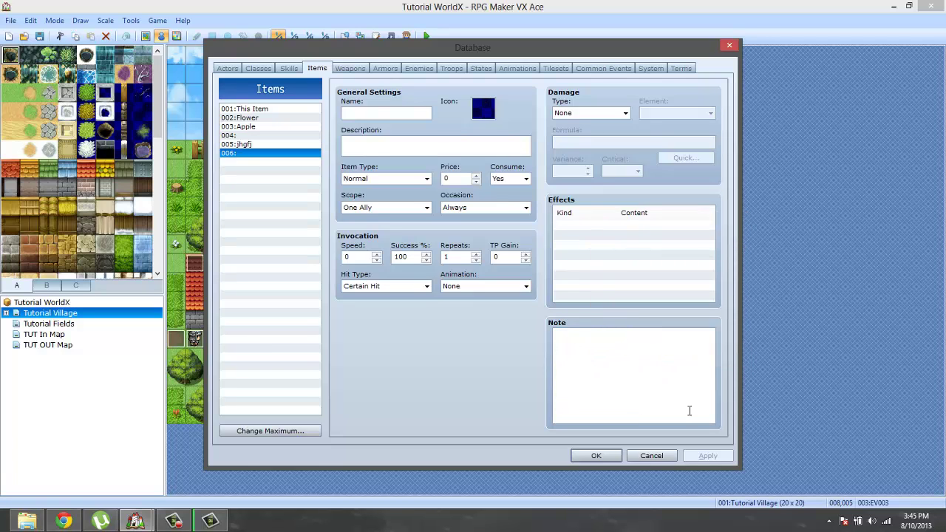
right_click(614, 359)
left_click(639, 245)
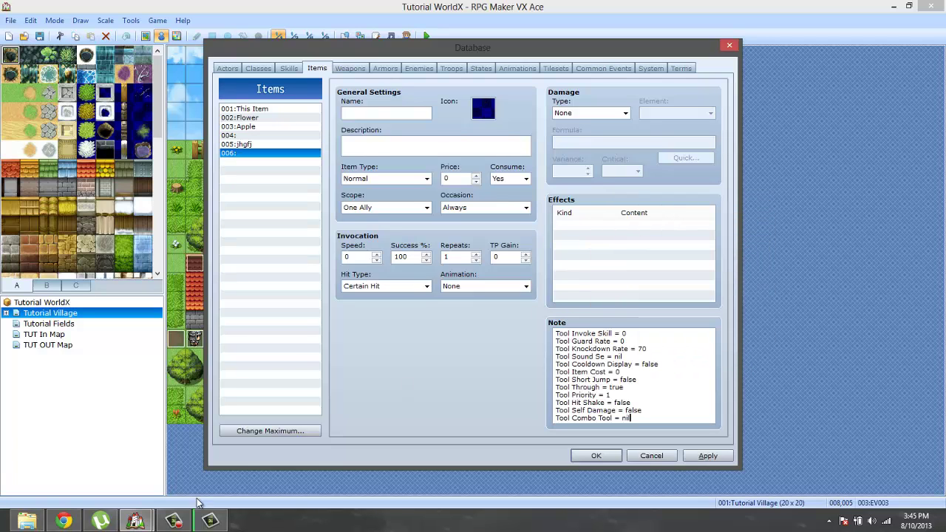
Switch to File Explorer and open the Tutorial World project folder inside RPGVXAce
left_click(26, 521)
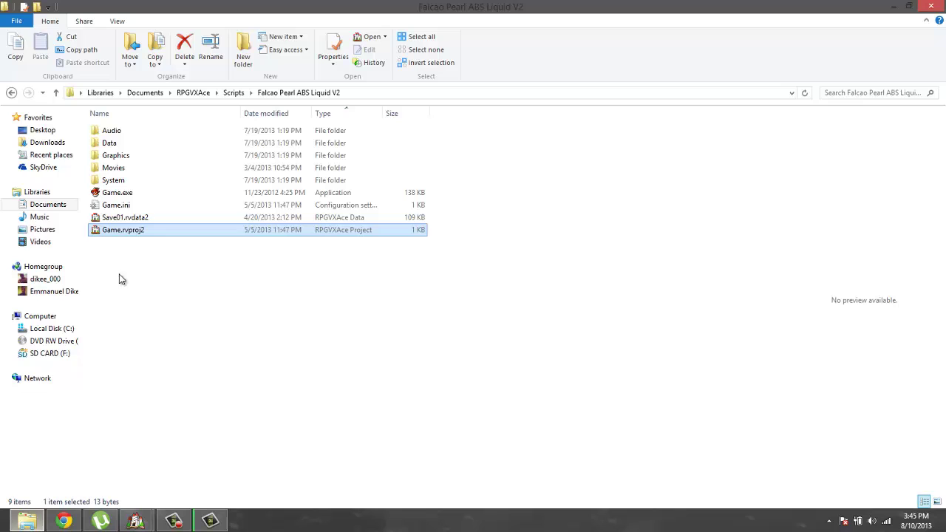
left_click(234, 93)
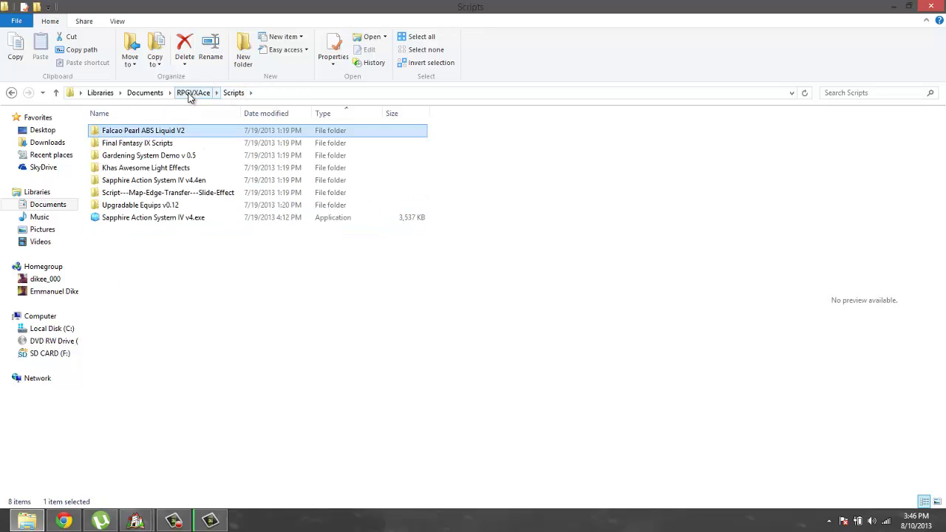
left_click(193, 93)
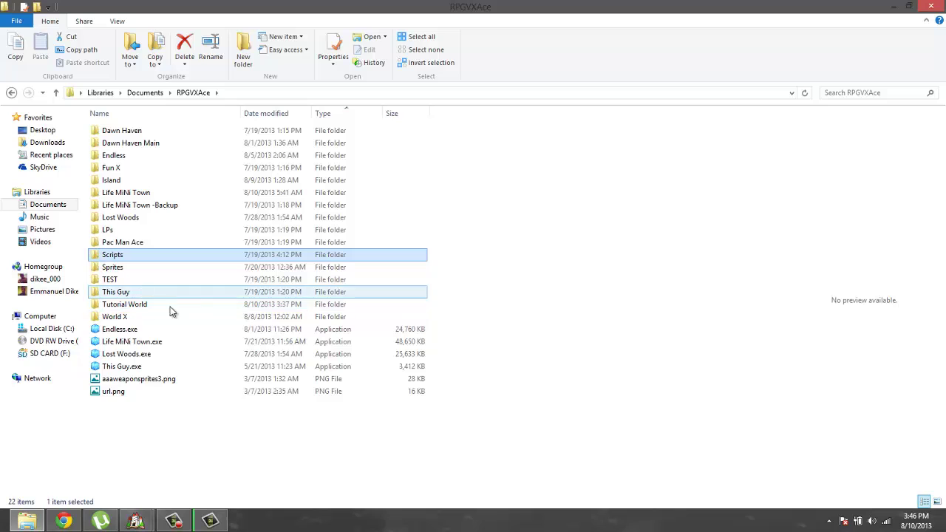
left_click(145, 317)
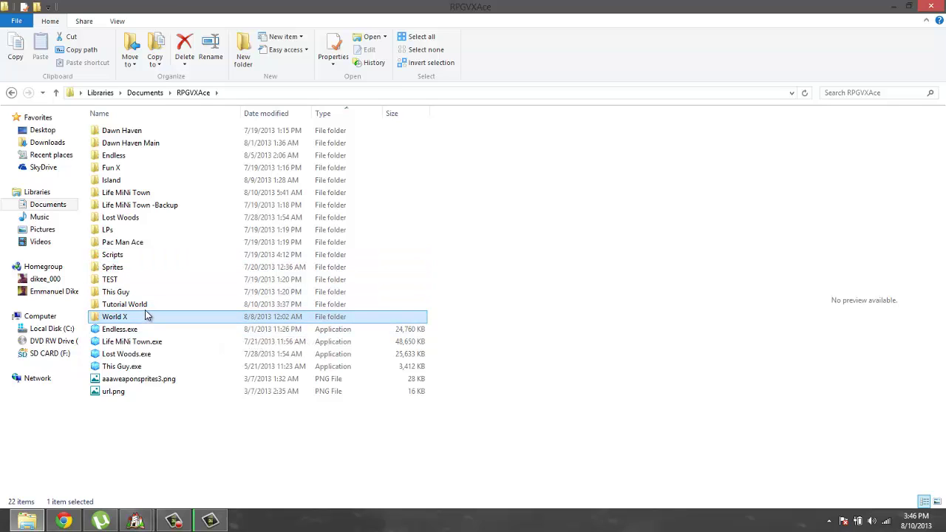
key("Up")
left_click(137, 320)
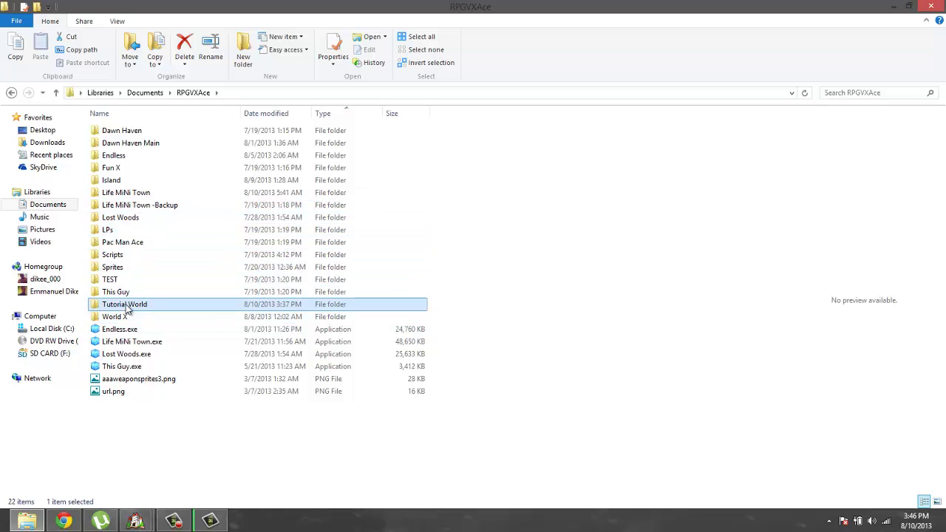
double_click(126, 306)
Open the project's Graphics folder and view the images in its Particles subfolder
left_click(135, 170)
double_click(134, 170)
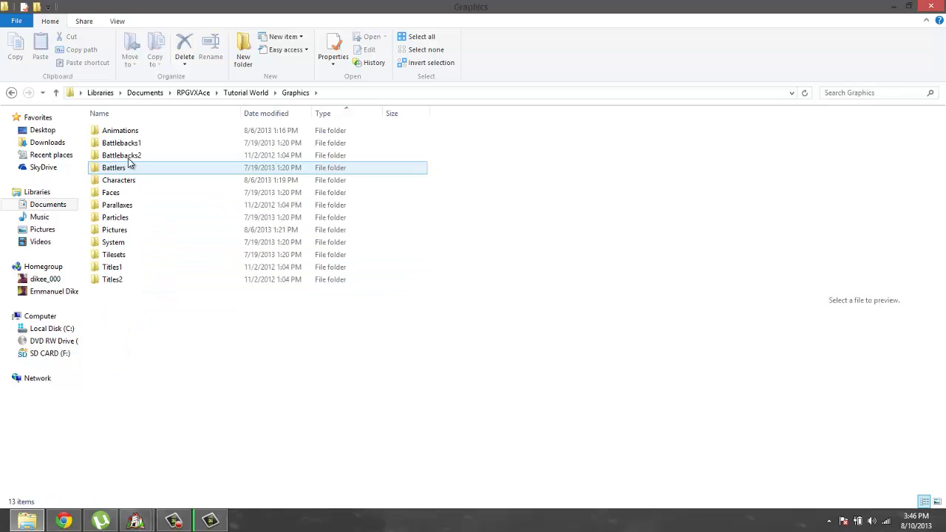
left_click(129, 217)
double_click(129, 218)
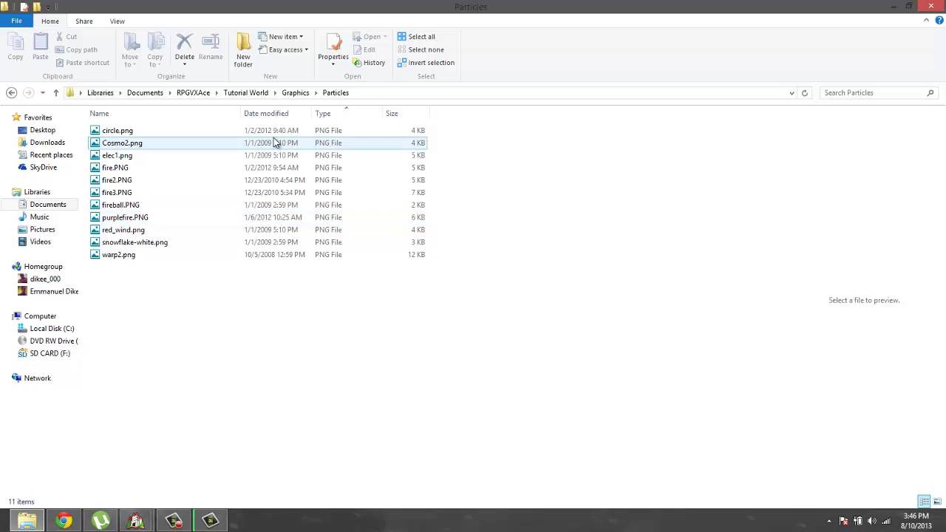
Check the image files in the Pictures subfolder of Graphics, previewing AB.png, and return to Graphics
left_click(11, 92)
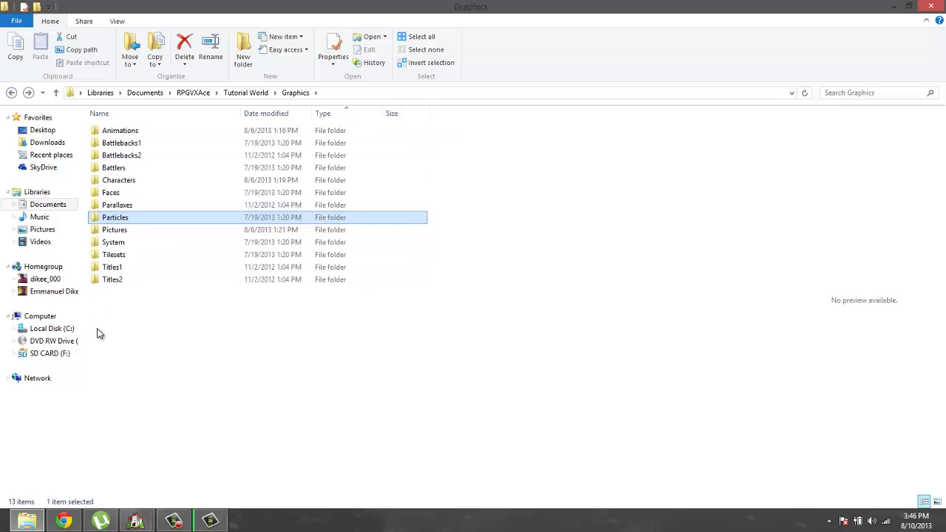
double_click(118, 230)
left_click(128, 133)
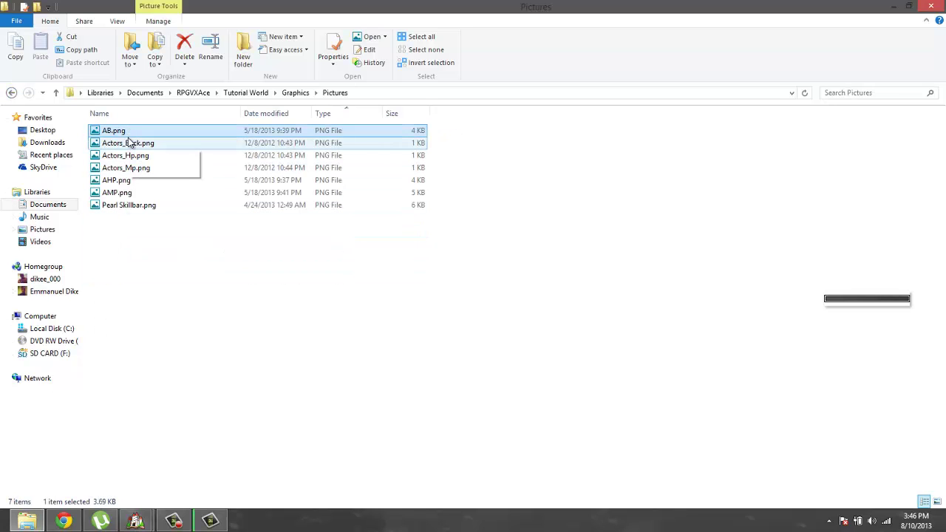
left_click(12, 92)
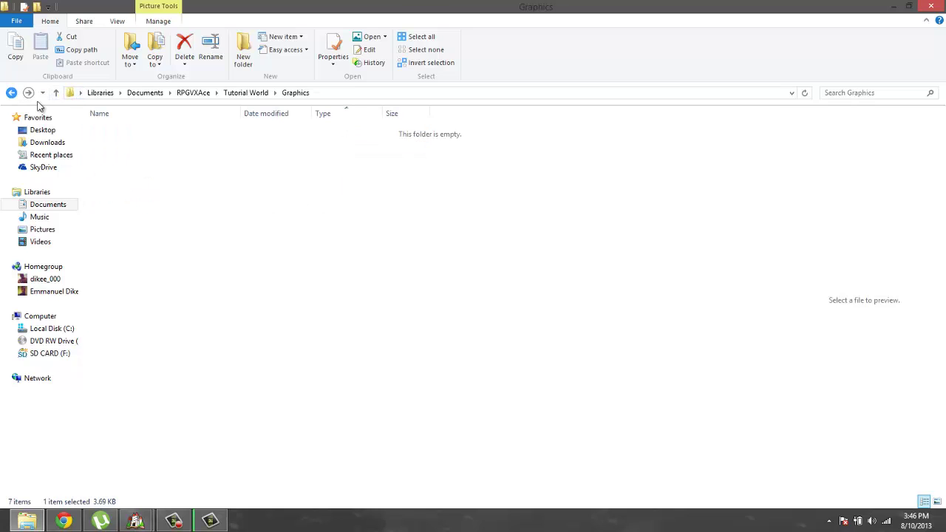
Open the Characters subfolder of Graphics and show its files as extra large icons
left_click(137, 179)
double_click(137, 180)
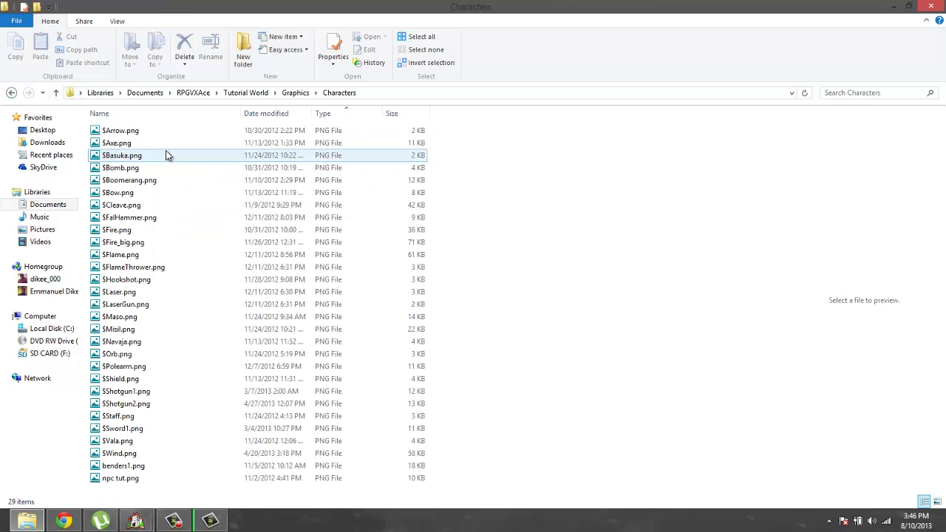
left_click(148, 142)
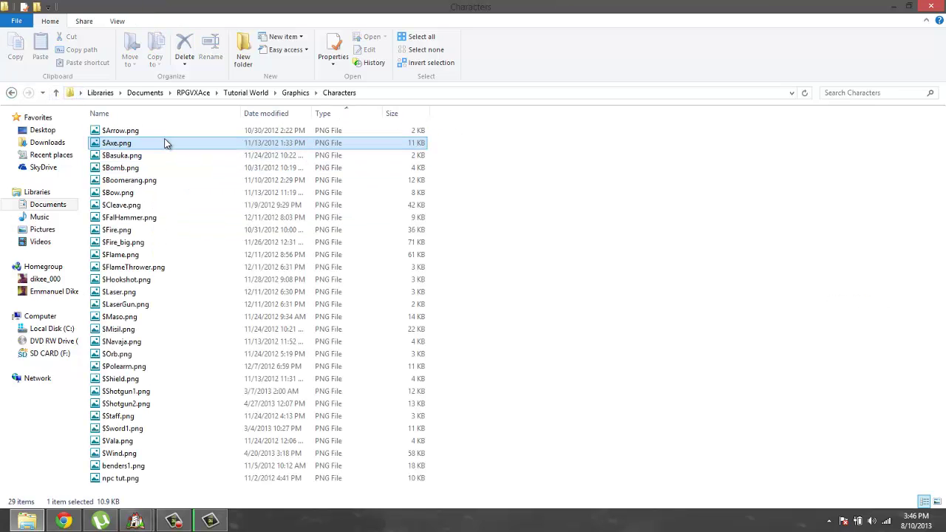
left_click(118, 21)
left_click(127, 38)
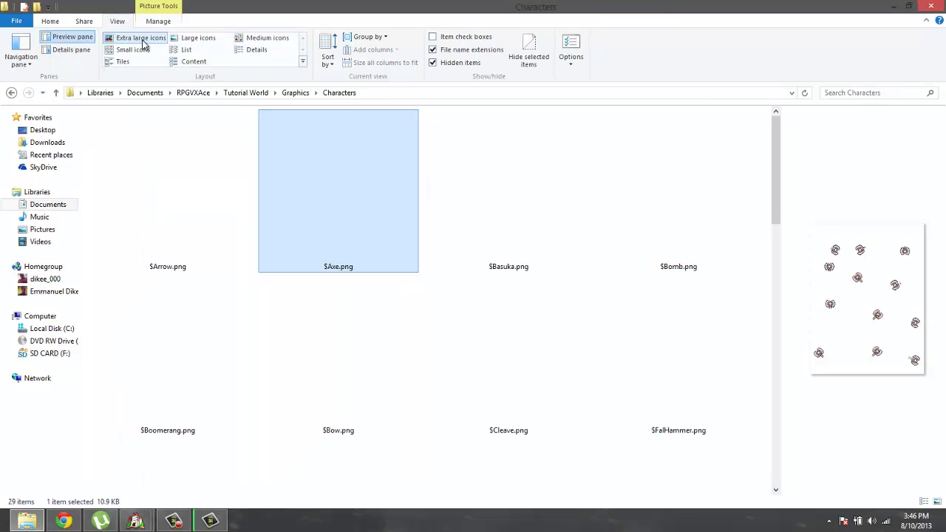
Examine the weapon and effect sprite sheets in the Characters folder, previewing $Basuka.png and $Cleave.png
scroll(454, 207, "down", 1)
left_click(454, 207)
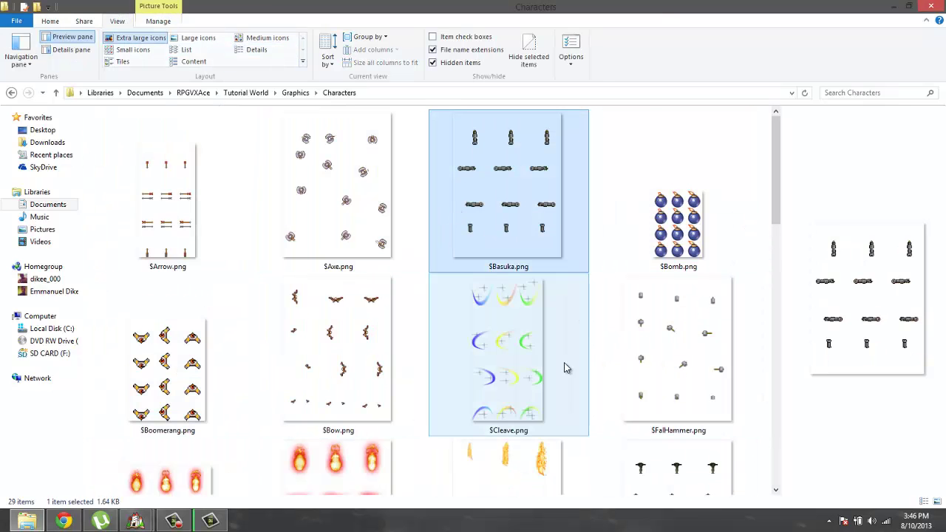
left_click(567, 365)
scroll(565, 365, "down", 1)
scroll(566, 364, "down", 3)
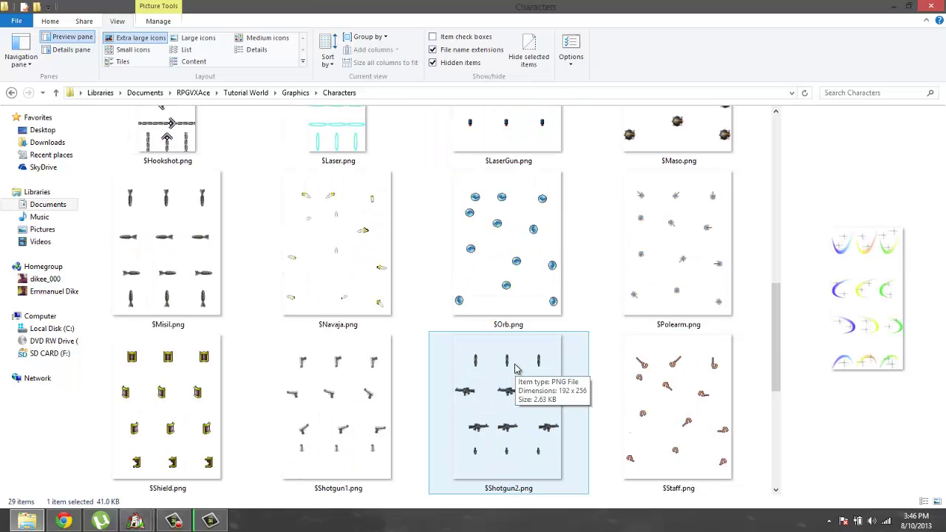
scroll(568, 352, "down", 2)
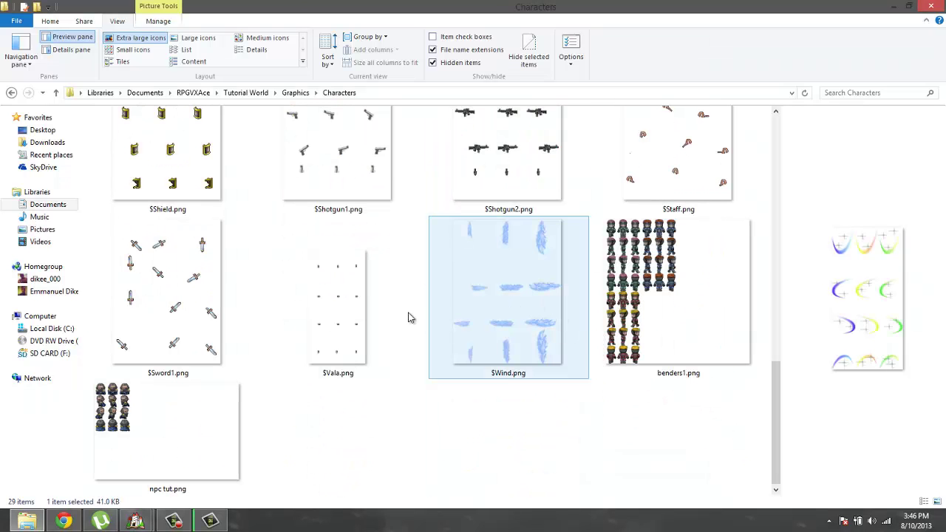
scroll(405, 320, "up", 6)
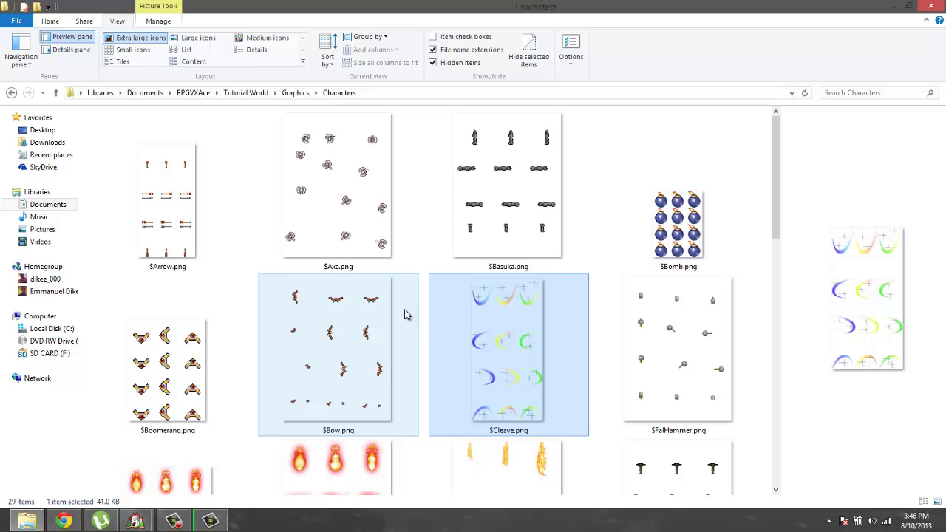
scroll(458, 443, "down", 3)
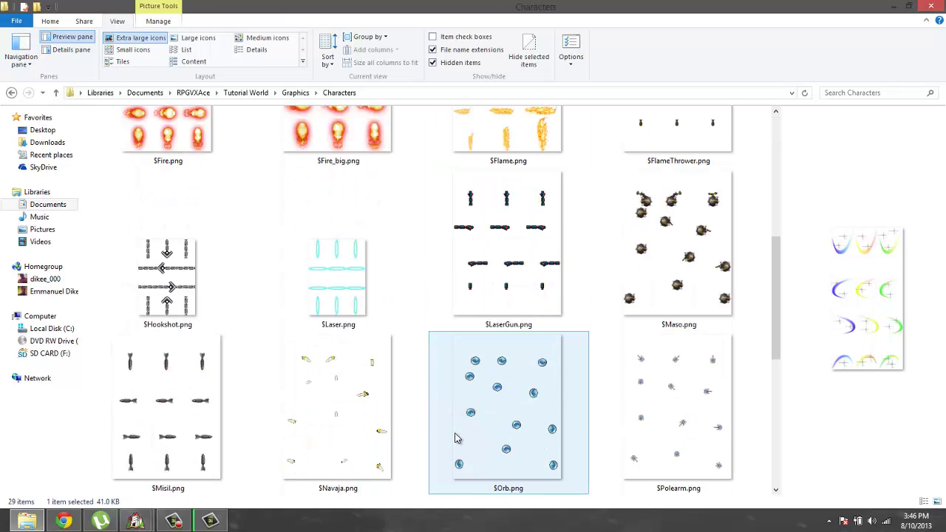
Preview $Fire.png in the Characters folder, and return to the item database in RPG Maker VX Ace
scroll(271, 243, "up", 2)
left_click(199, 395)
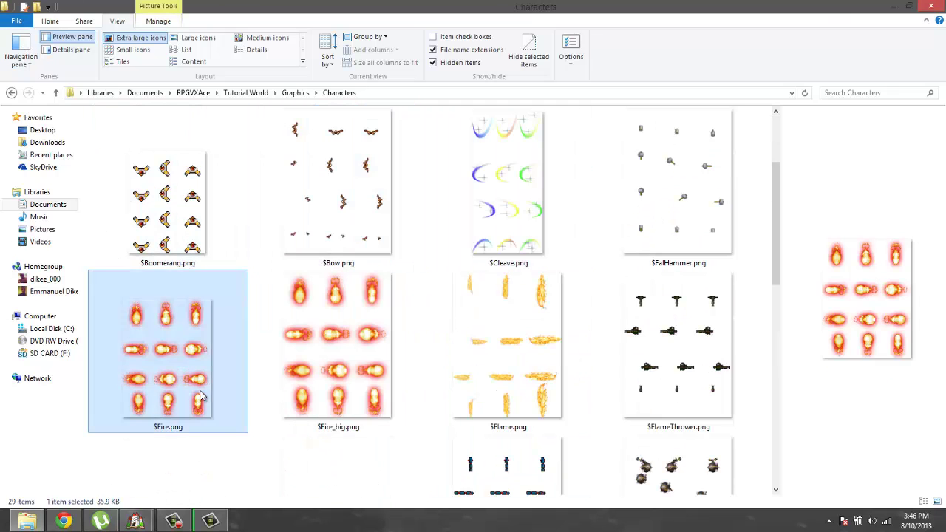
left_click(909, 6)
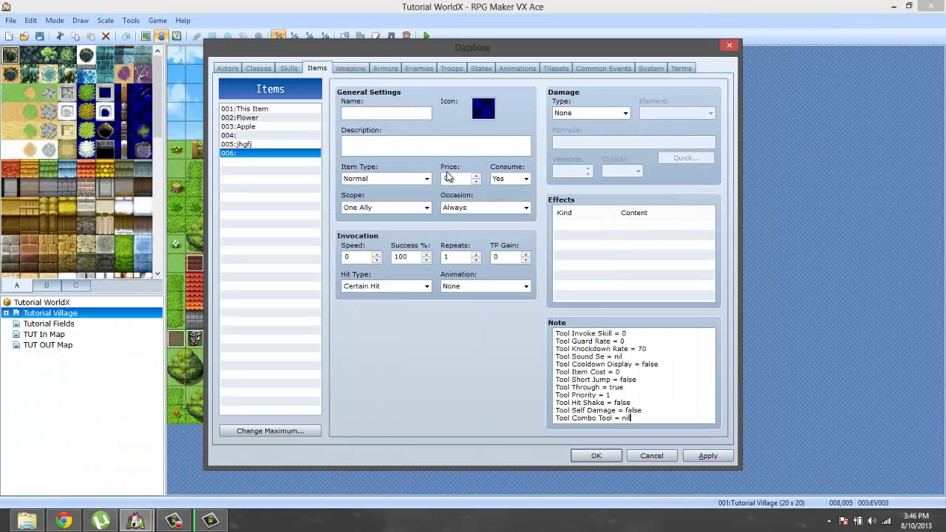
Set the User Graphic tag in item 006's note to nil and name the item Fire
key("ctrl+a")
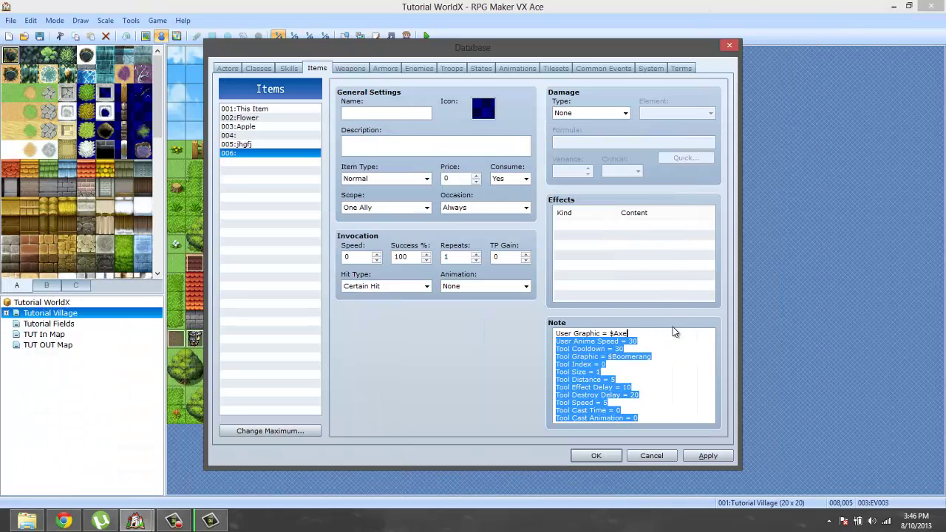
left_click(645, 338)
key("BackSpace")
key("BackSpace")
key("BackSpace")
key("BackSpace")
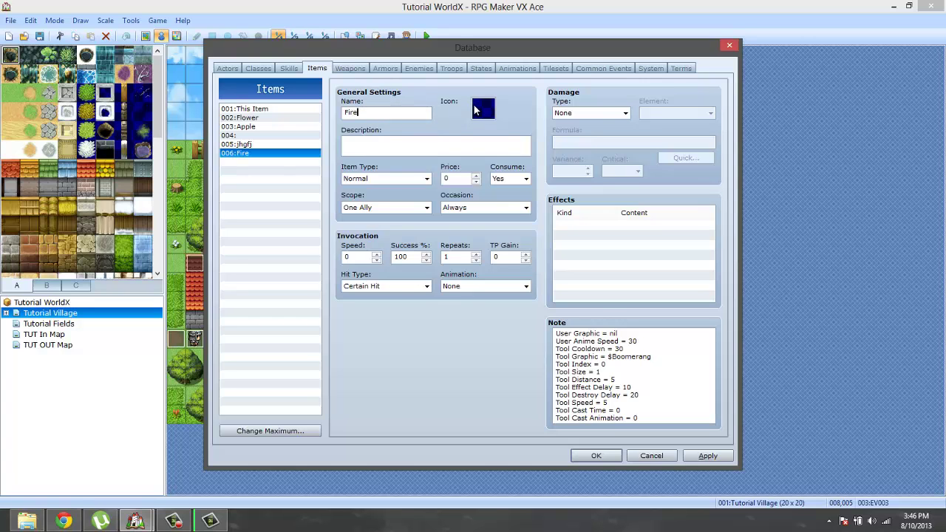
Assign the framed flame icon, index 104, to the Fire item
double_click(483, 109)
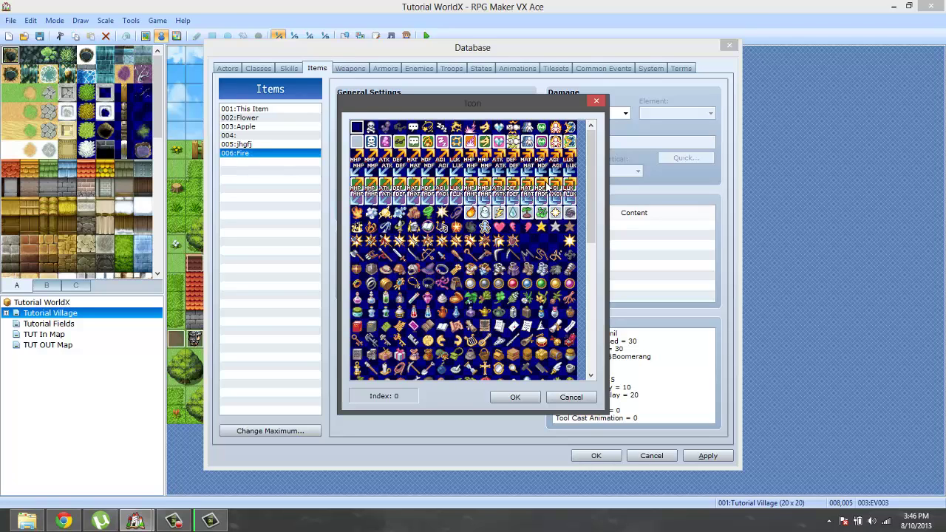
mouse_move(597, 150)
left_mouse_down()
mouse_move(587, 179)
mouse_move(592, 309)
mouse_move(599, 147)
left_mouse_up()
scroll(473, 259, "down", 4)
double_click(373, 153)
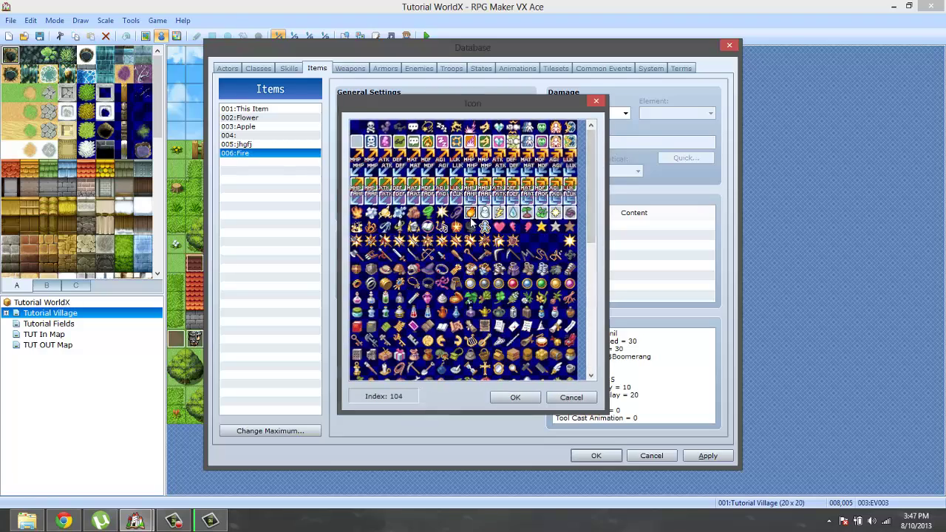
left_click(374, 150)
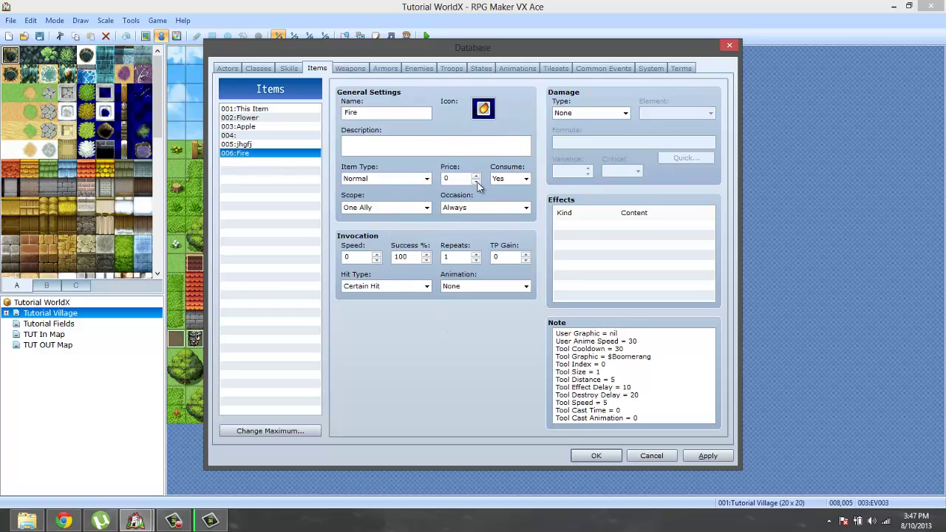
Give the Fire item HP Damage with the Fire element and a base value of 15, and set its scope to One Enemy
left_click(588, 113)
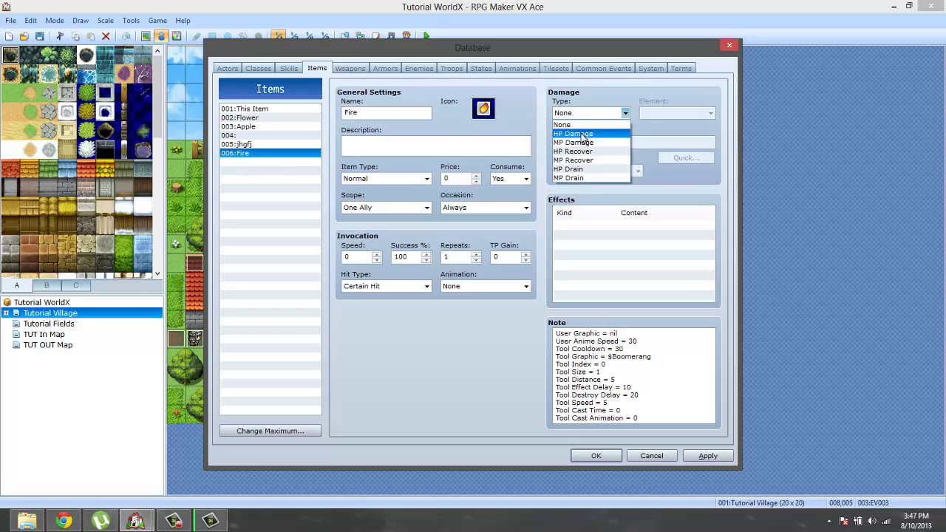
left_click(582, 134)
left_click(710, 113)
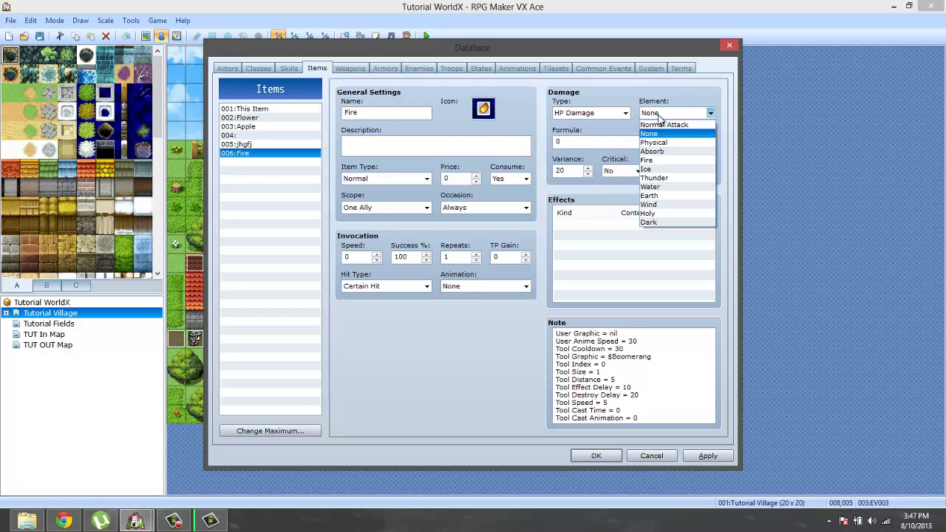
left_click(651, 160)
double_click(601, 142)
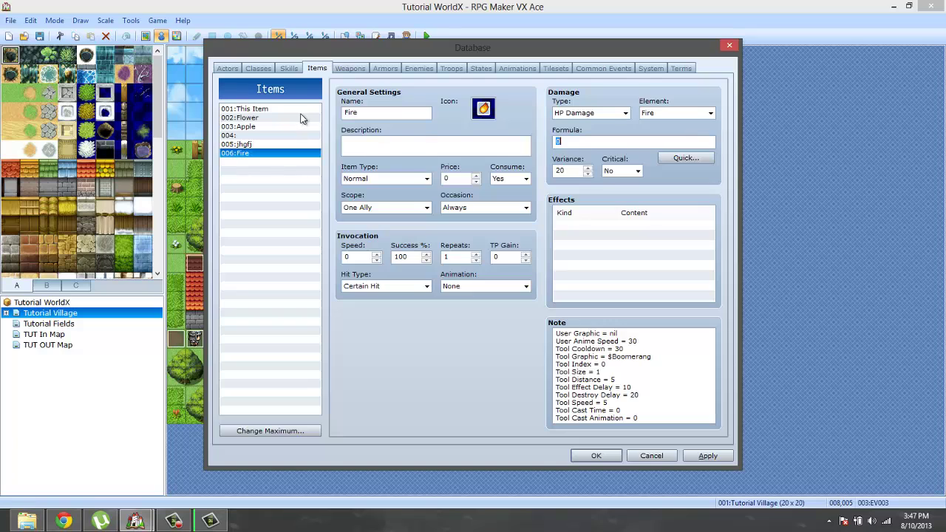
left_click(688, 157)
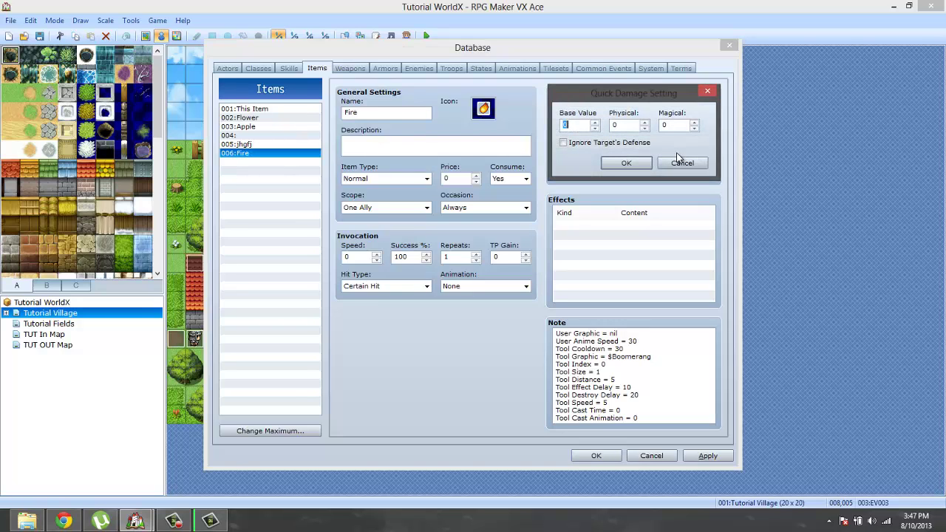
left_click(629, 163)
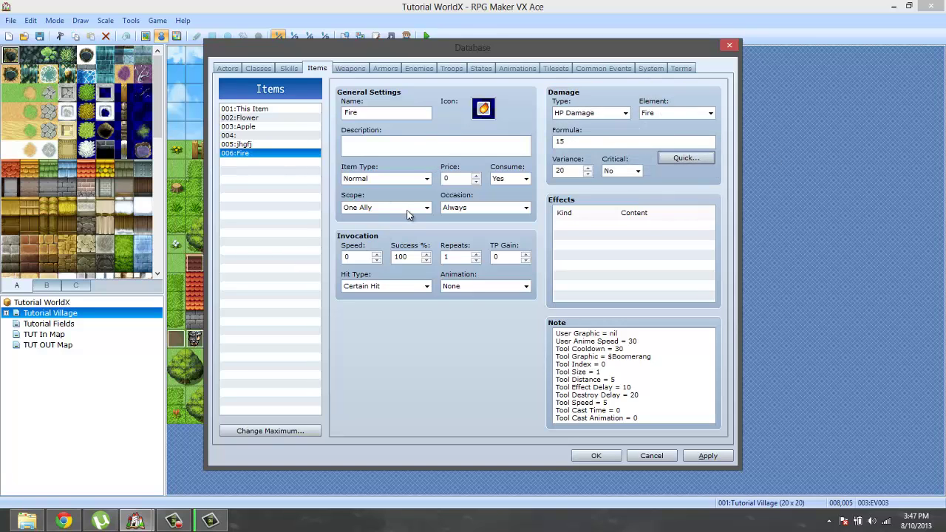
left_click(380, 207)
left_click(369, 230)
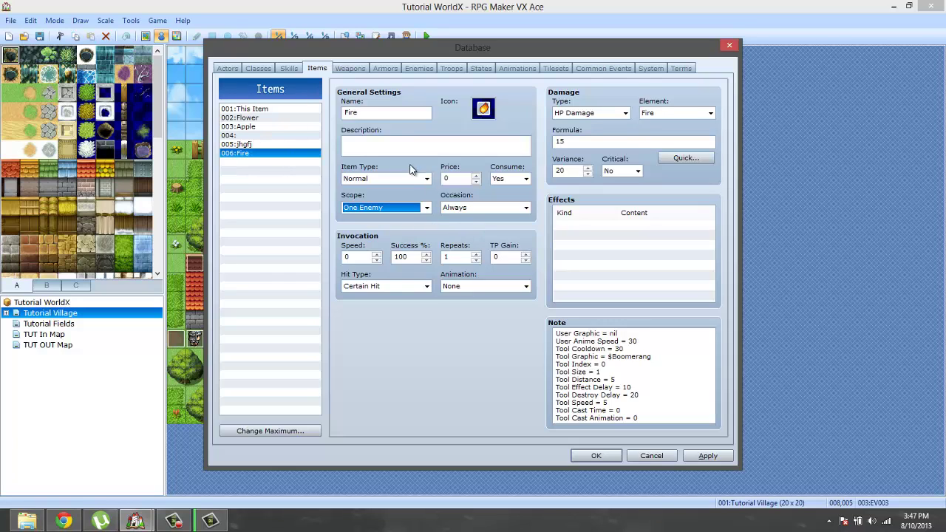
right_click(281, 156)
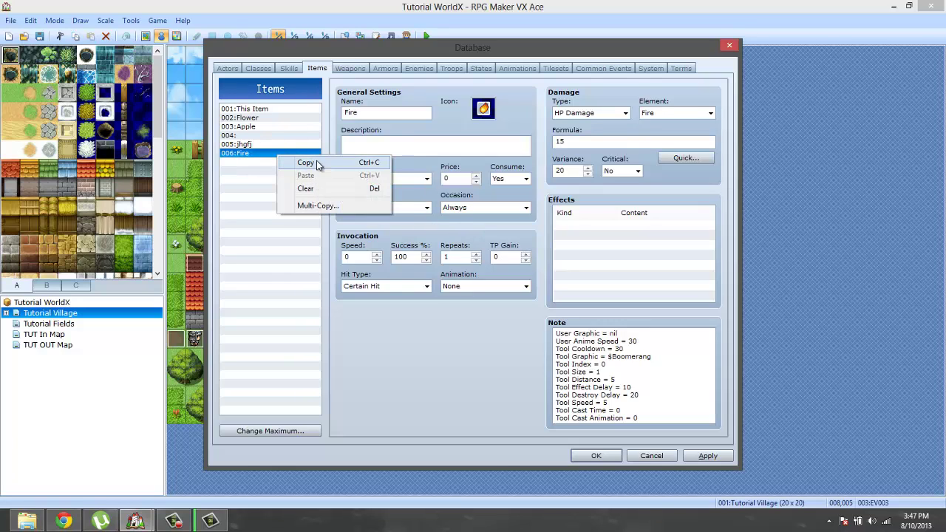
left_click(316, 161)
left_click(294, 68)
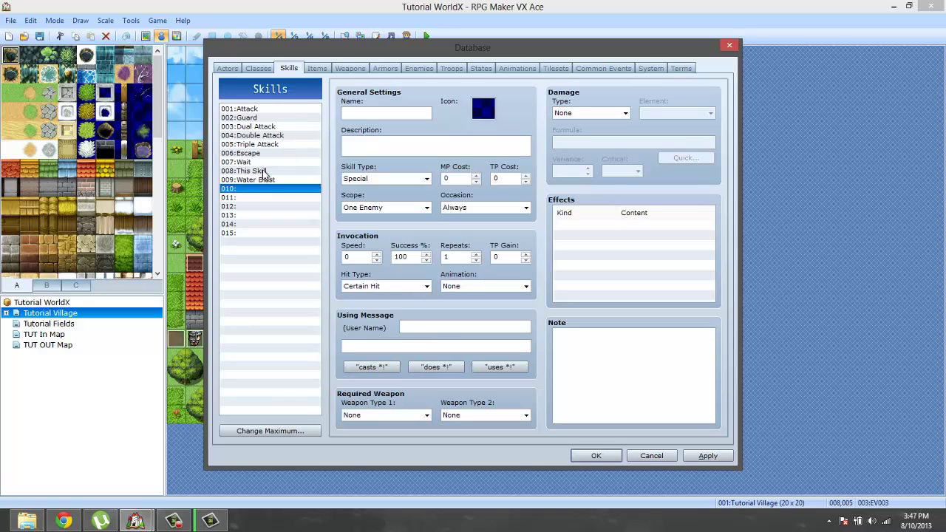
left_click(374, 114)
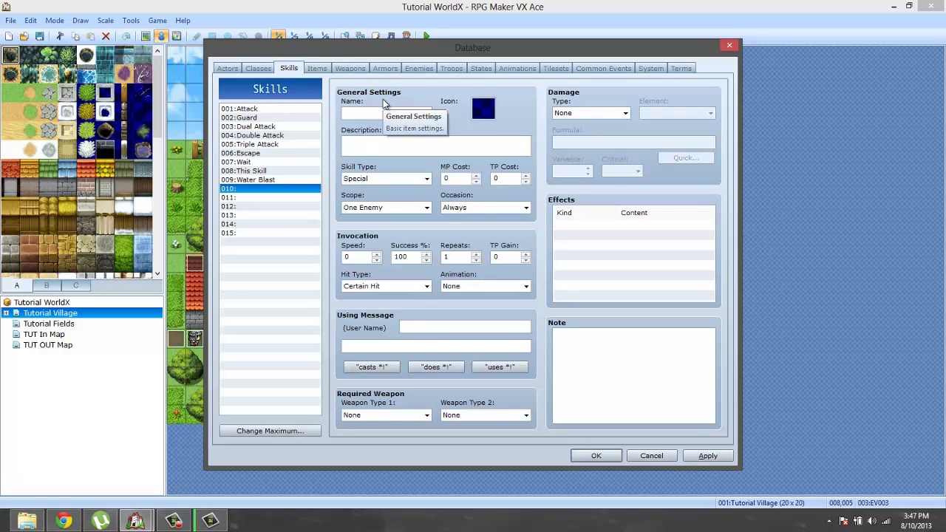
left_click(316, 68)
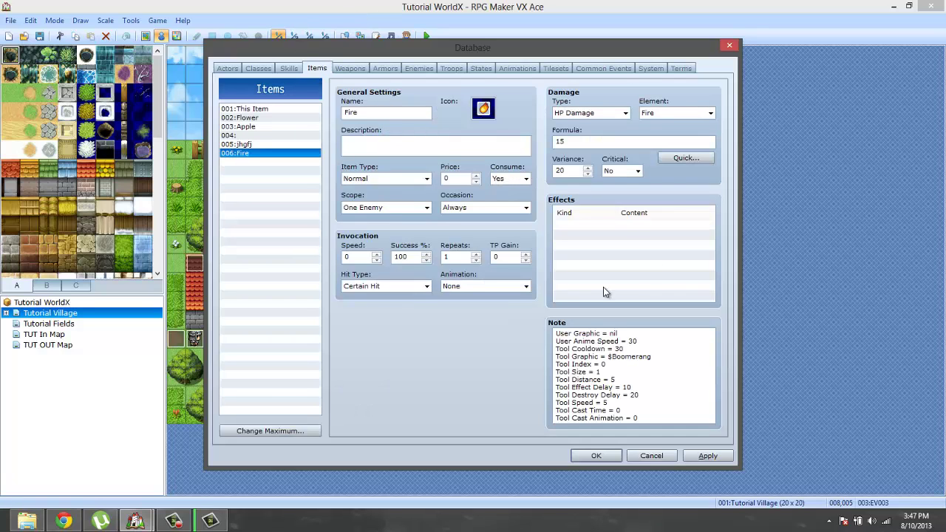
Copy all the note tags from the Fire item into the note of the empty skill 010
left_click(572, 357)
key("ctrl+a")
key("ctrl+c")
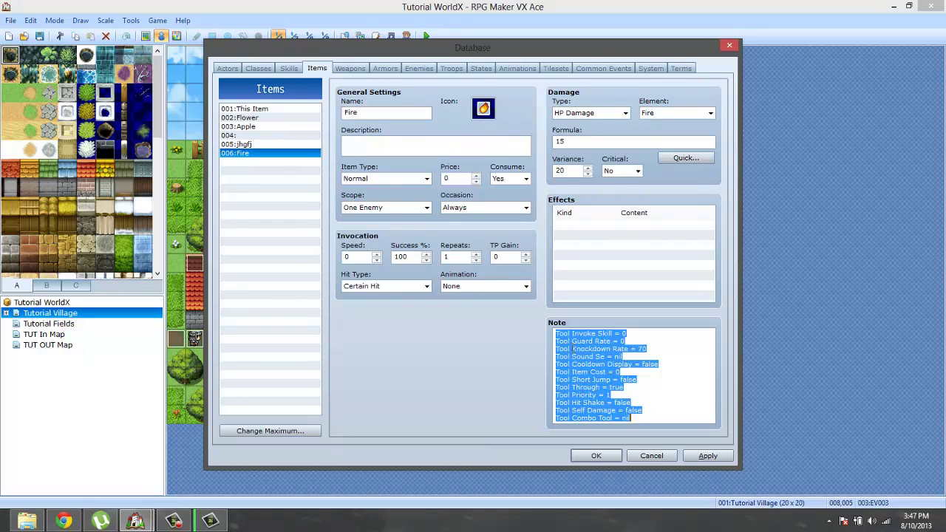
left_click(289, 69)
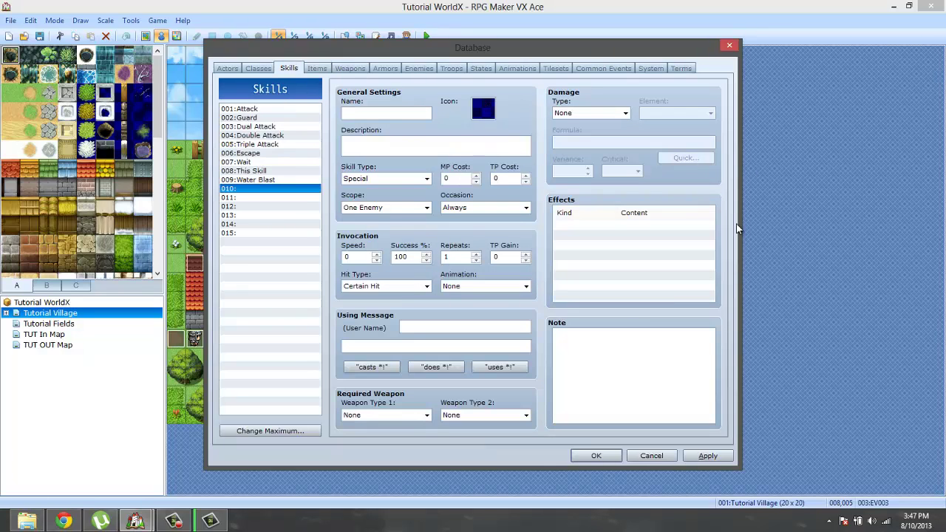
left_click(616, 356)
right_click(630, 352)
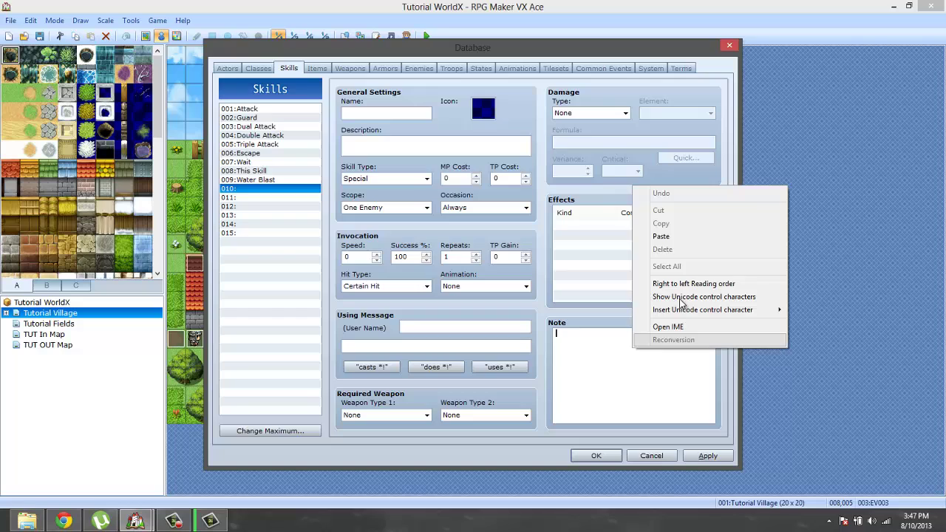
left_click(661, 237)
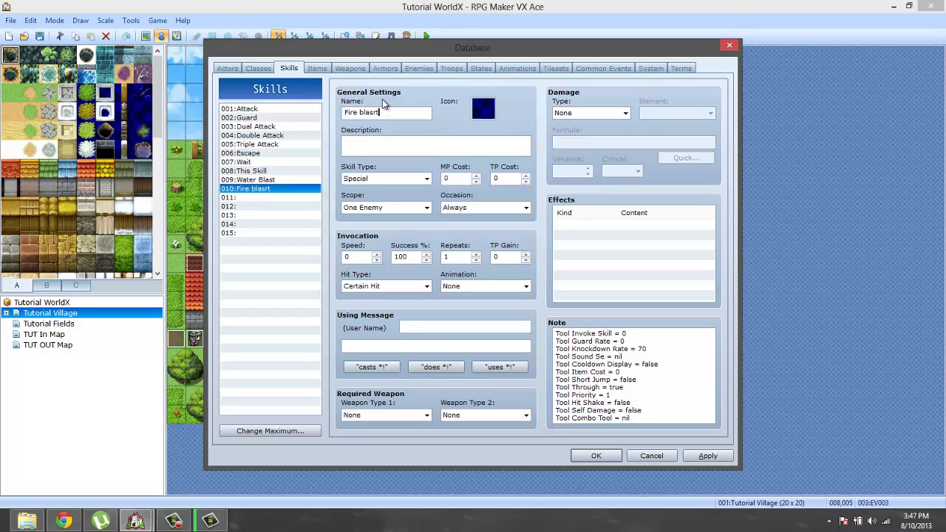
Name skill 010 Fire blast and assign it the framed flame icon, index 104
key("BackSpace")
double_click(484, 107)
left_click(470, 215)
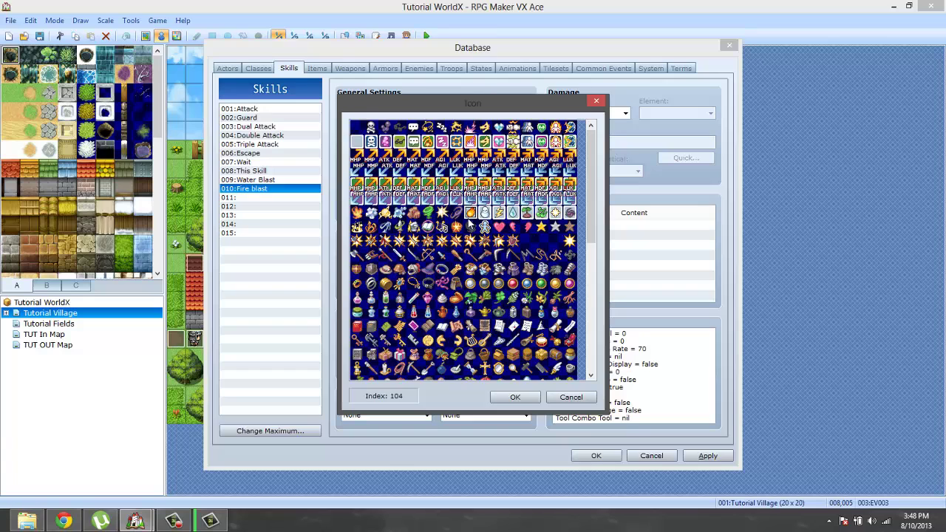
double_click(470, 214)
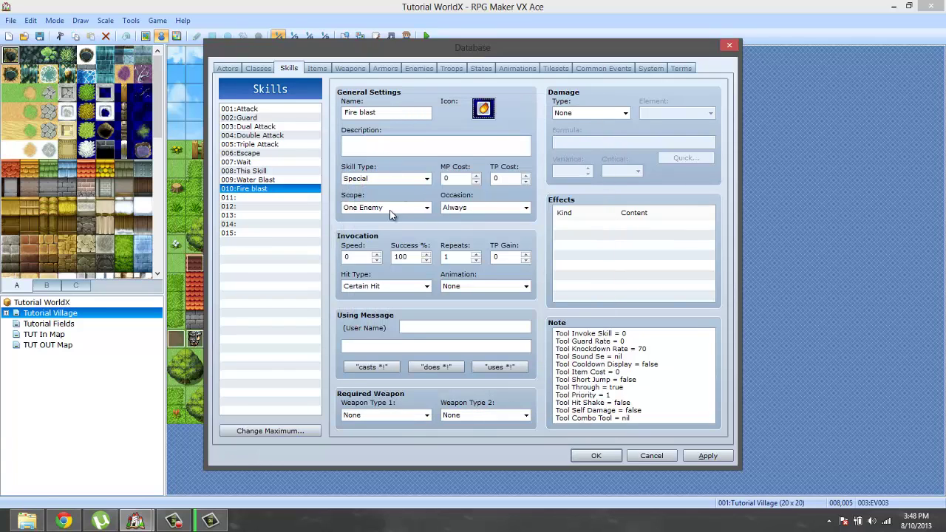
Set the Fire blast skill's damage type to HP Damage, its formula to 15 and its element to Fire
left_click(584, 113)
left_click(584, 113)
left_click(584, 113)
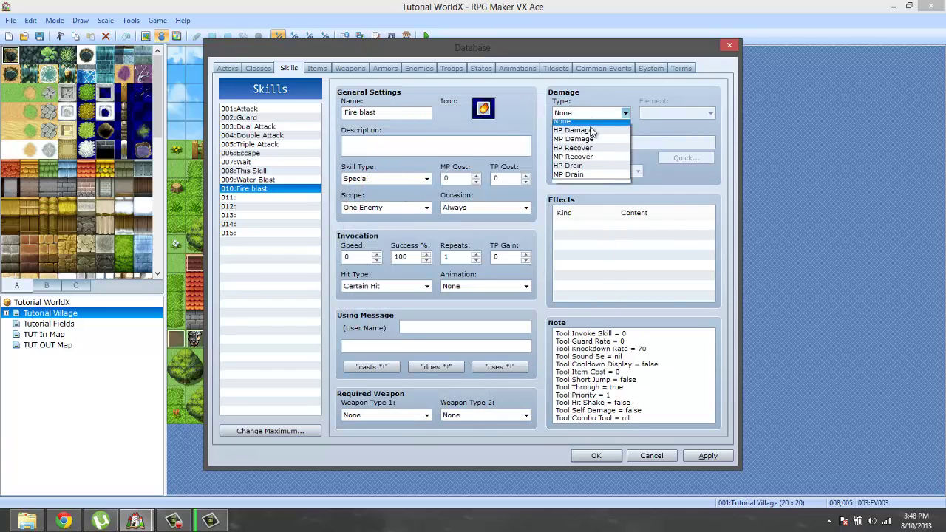
left_click(592, 130)
type("1")
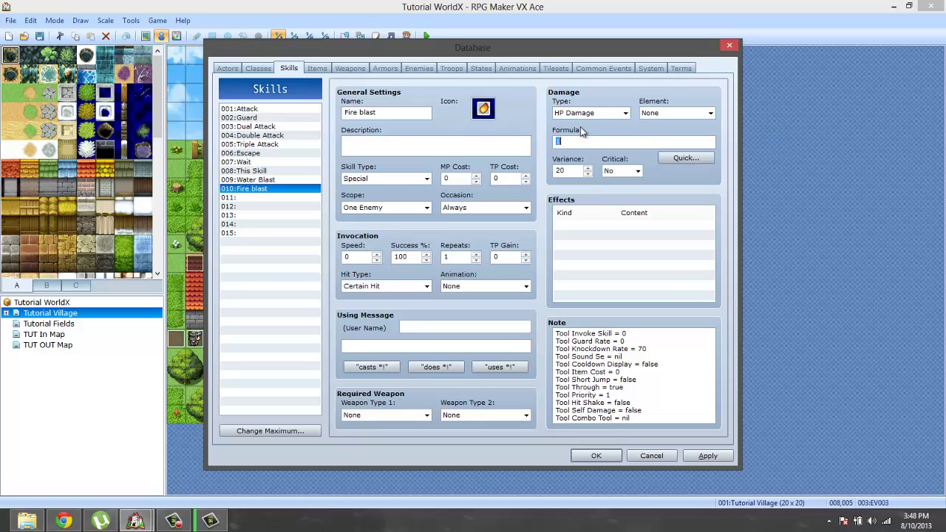
type("5")
left_click(696, 116)
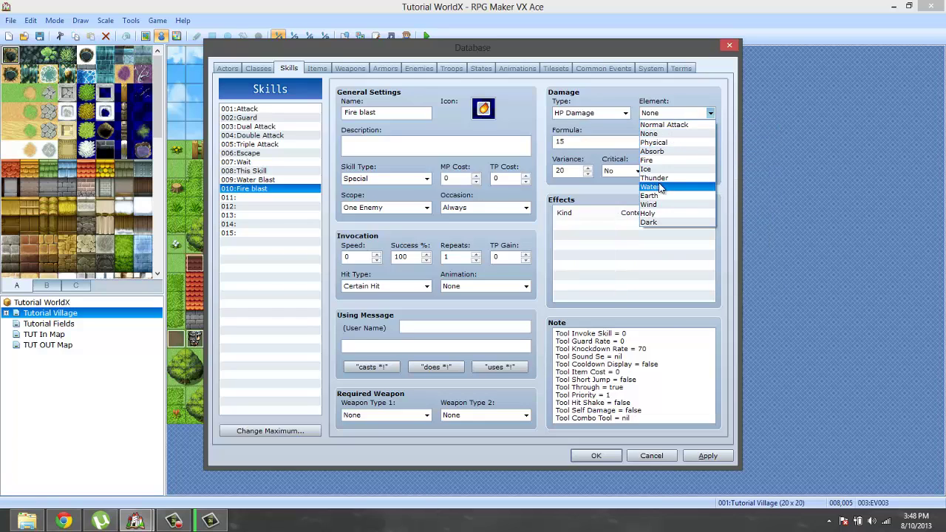
left_click(667, 161)
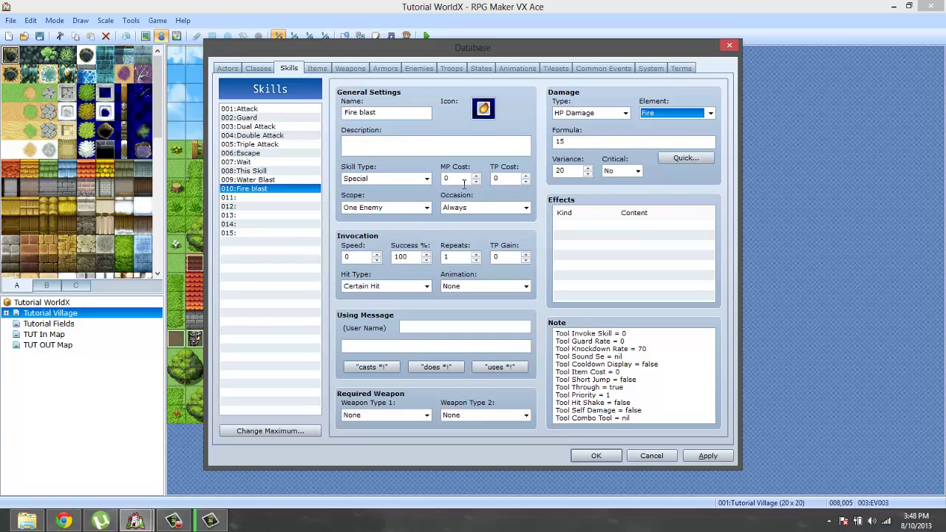
Clear the value of the Tool Cooldown tag in the Fire blast skill's note
left_click(436, 159)
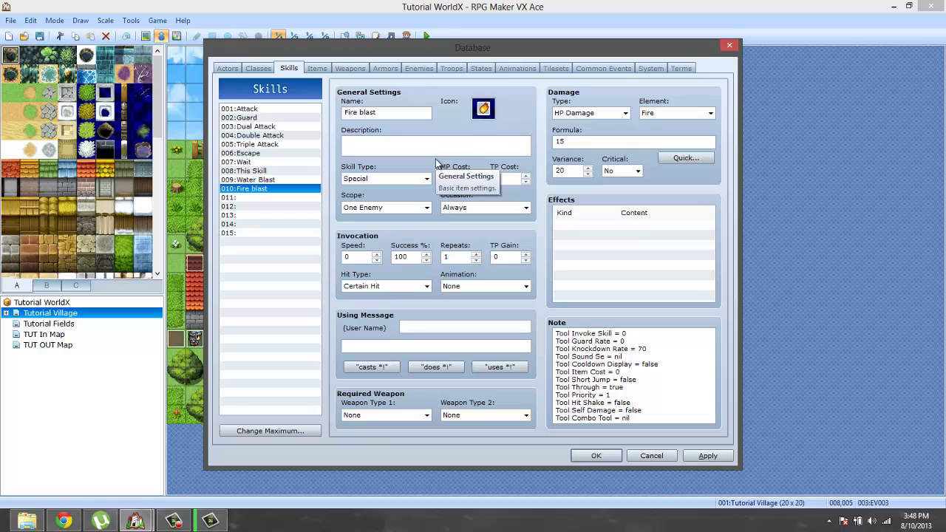
left_click(447, 178)
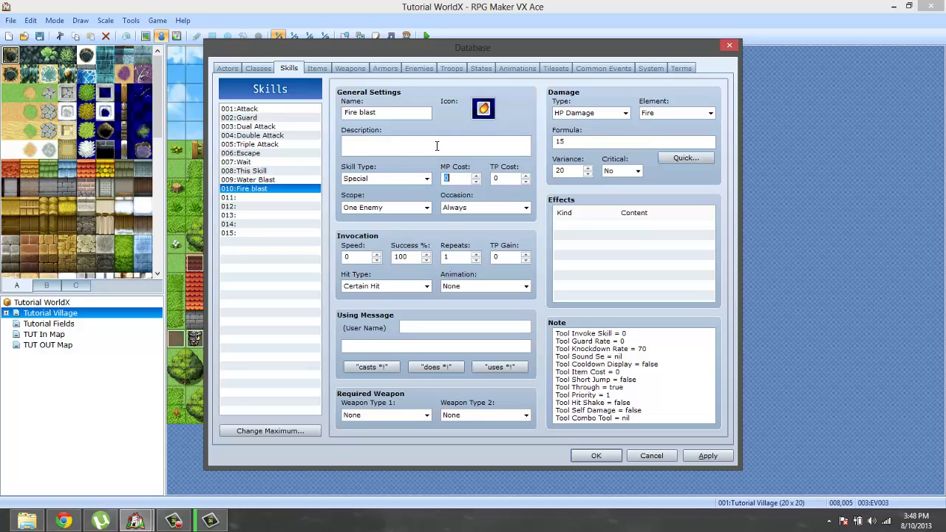
left_click_drag(636, 394, 631, 244)
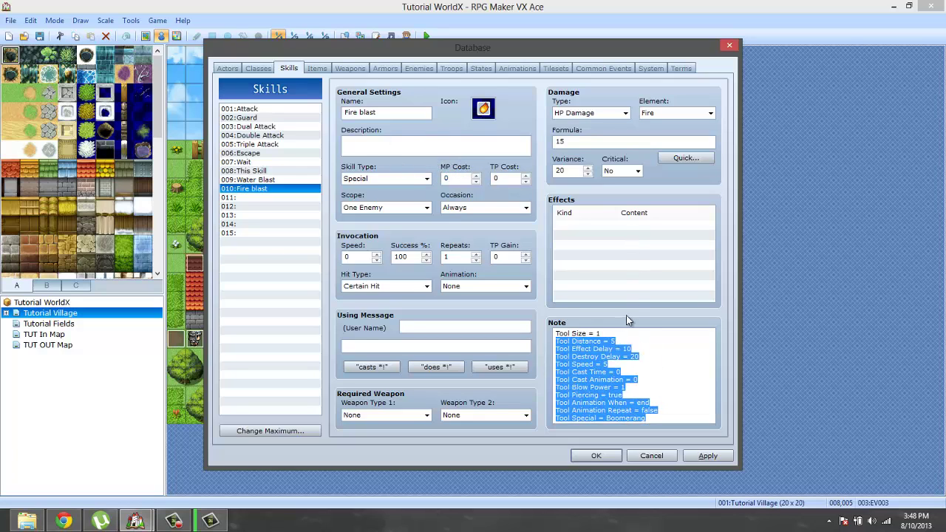
left_click(618, 334)
left_click_drag(625, 338, 634, 296)
left_click(659, 395)
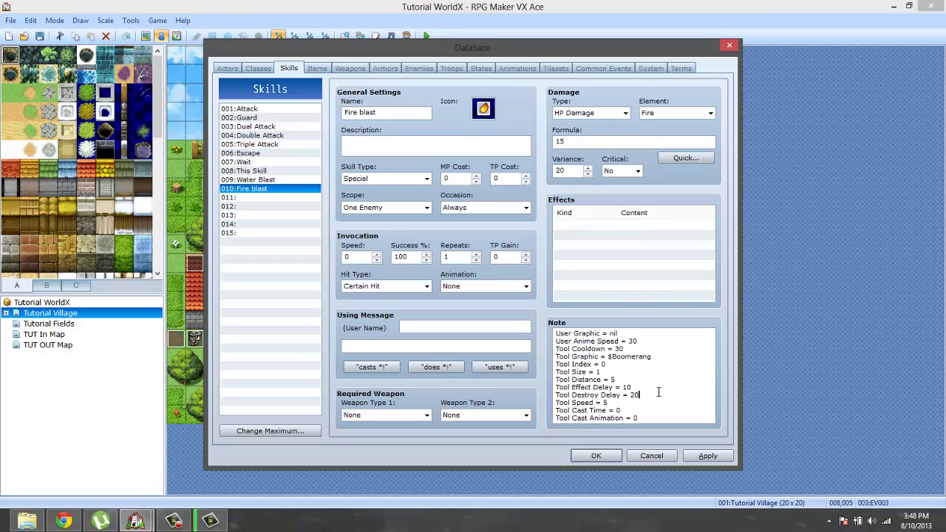
left_click(654, 334)
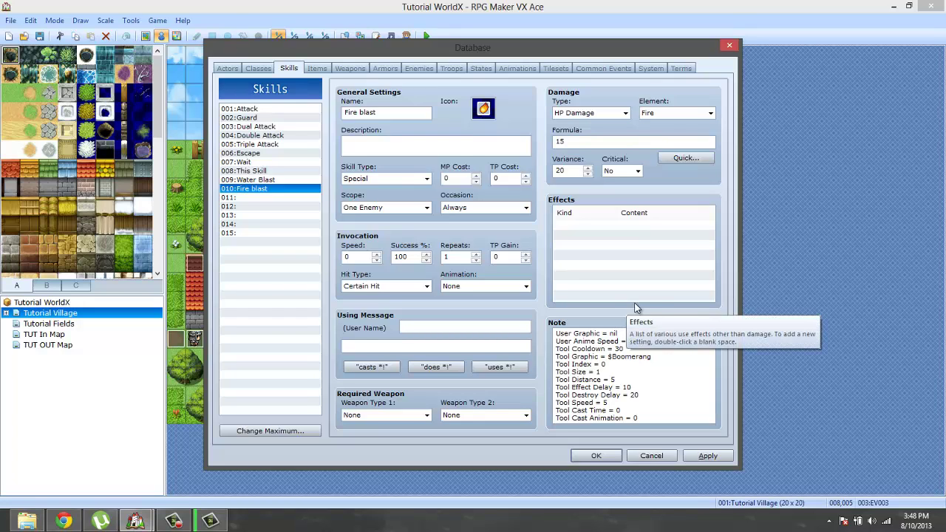
key("Down")
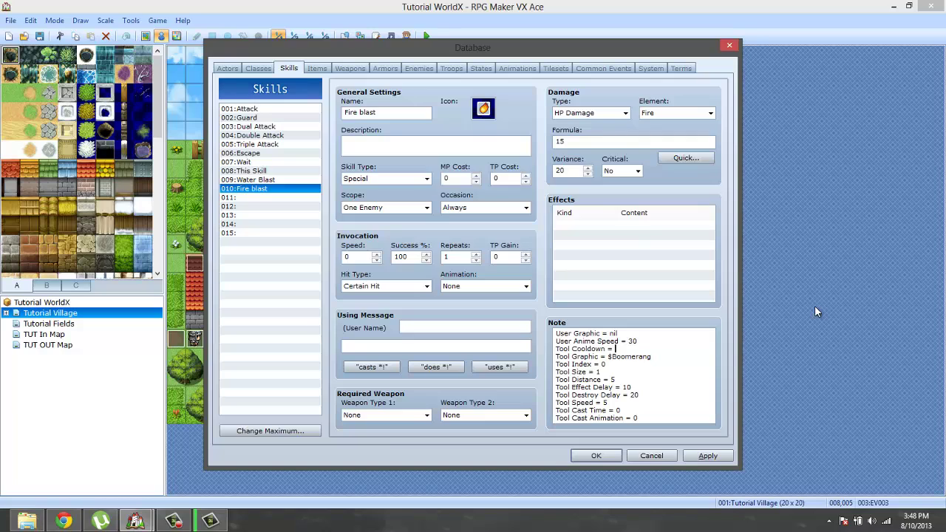
type("0")
key("BackSpace")
key("BackSpace")
Examine the note tags of the Peral Sword and Enemies Wepon weapons
left_click(351, 69)
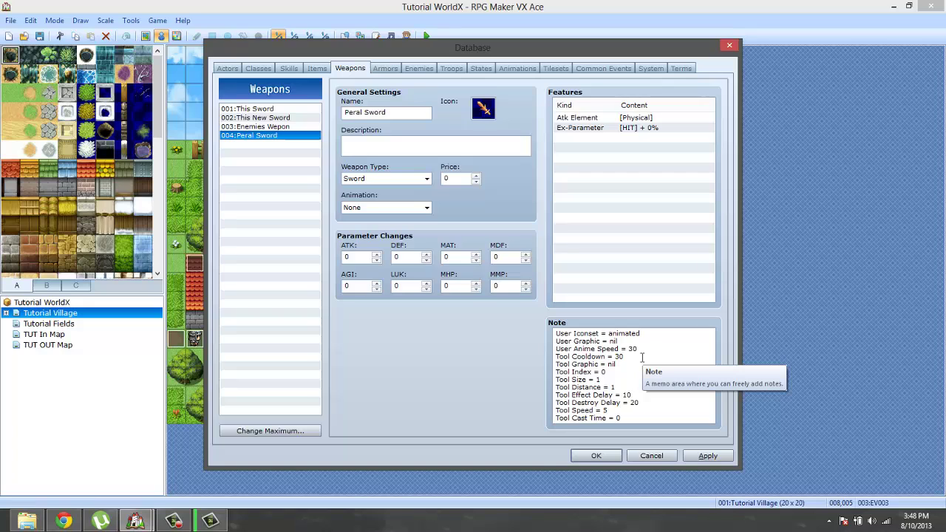
left_click(274, 129)
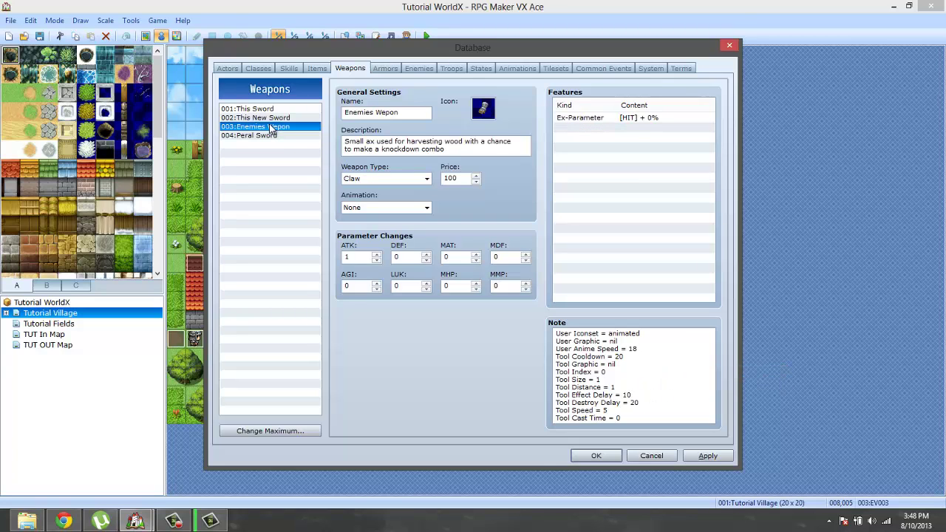
left_click(254, 66)
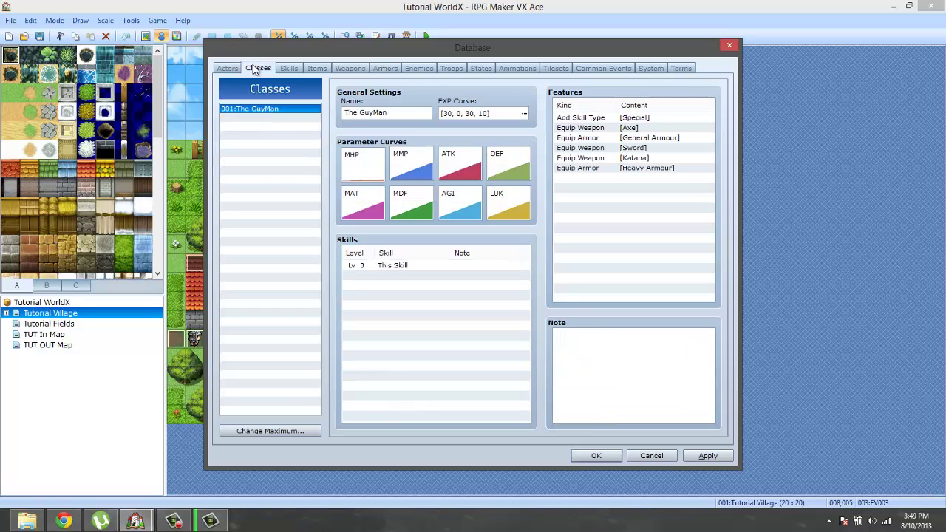
Set both the User Anime Speed and Tool Cooldown tags in the Fire item's note to 15
left_click(317, 70)
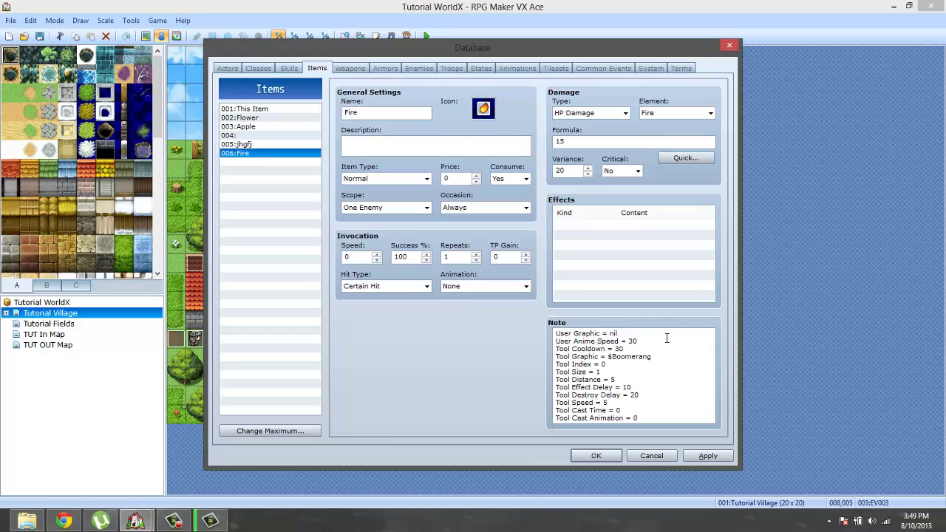
left_click(643, 340)
key("shift+Home")
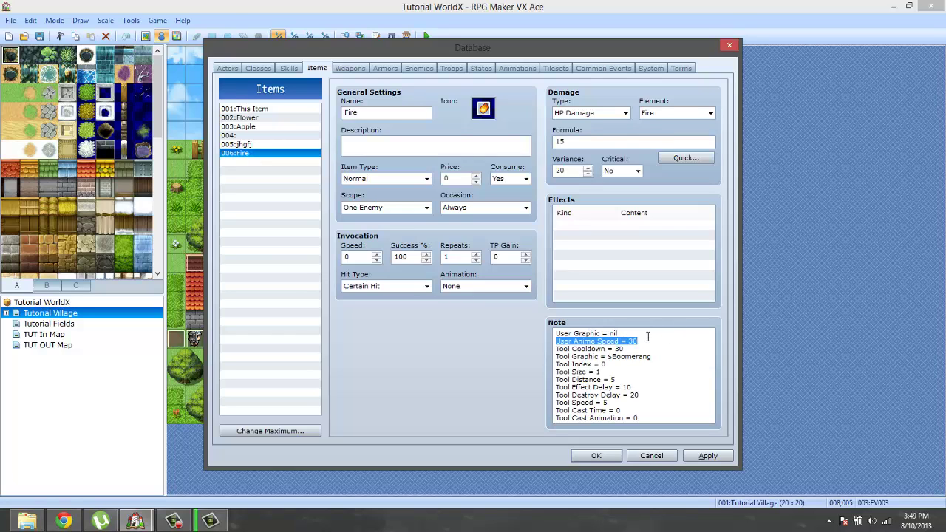
key("Down")
left_click(649, 341)
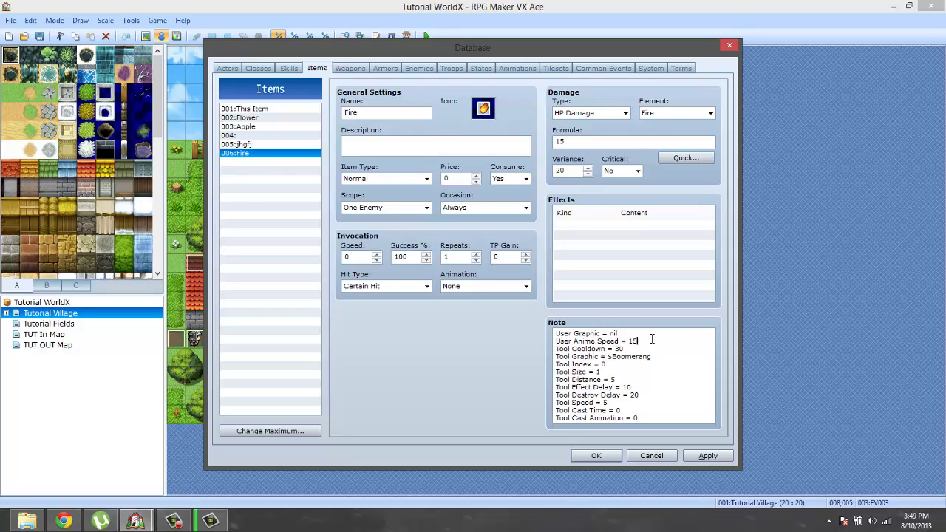
key("Down")
key("BackSpace")
type("5")
Set the Tool Graphic tag in the Fire item's note to $Fire and accept the database changes
left_click_drag(609, 357, 656, 357)
left_click(613, 357)
type("fire")
left_click(596, 456)
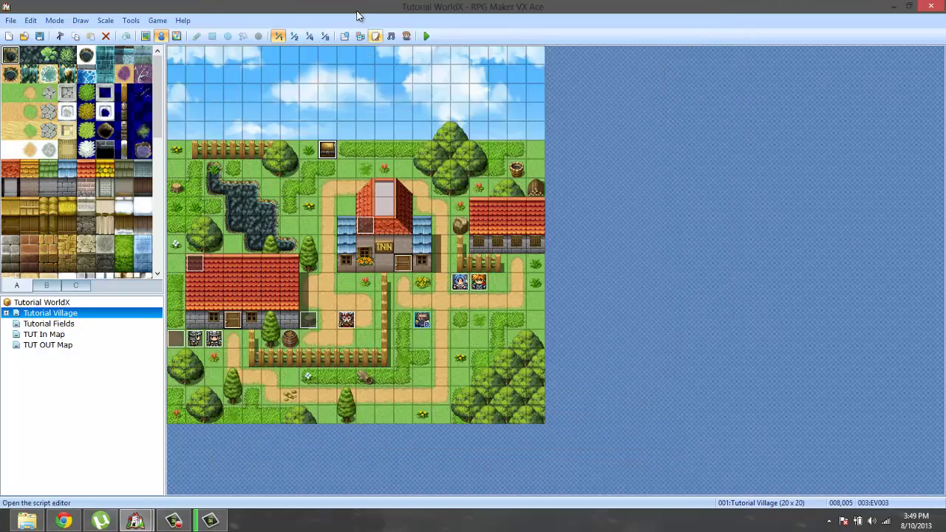
Examine the User Iconset and Projectile Iconset note tag instructions in the Fantastic Pearl ABS Patch script
left_click(375, 35)
left_click(280, 335)
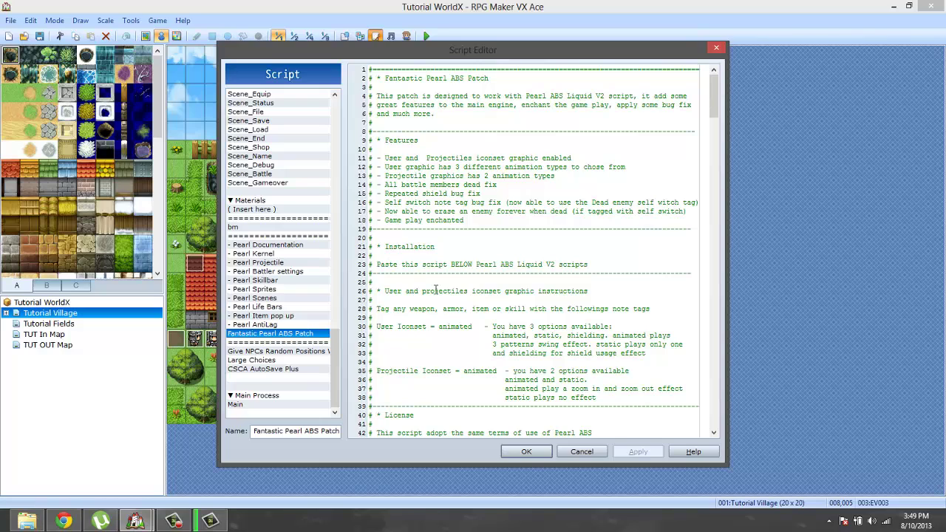
left_click_drag(497, 370, 374, 370)
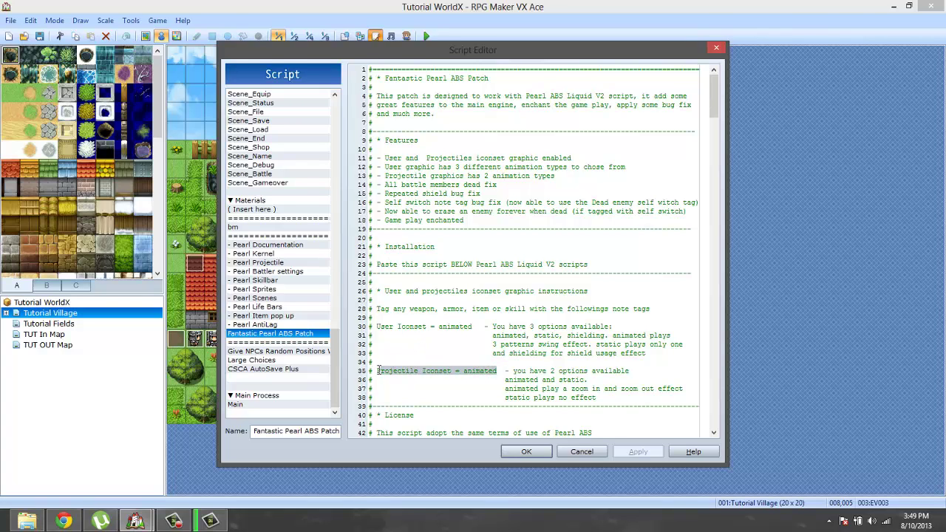
right_click(385, 374)
left_click(526, 405)
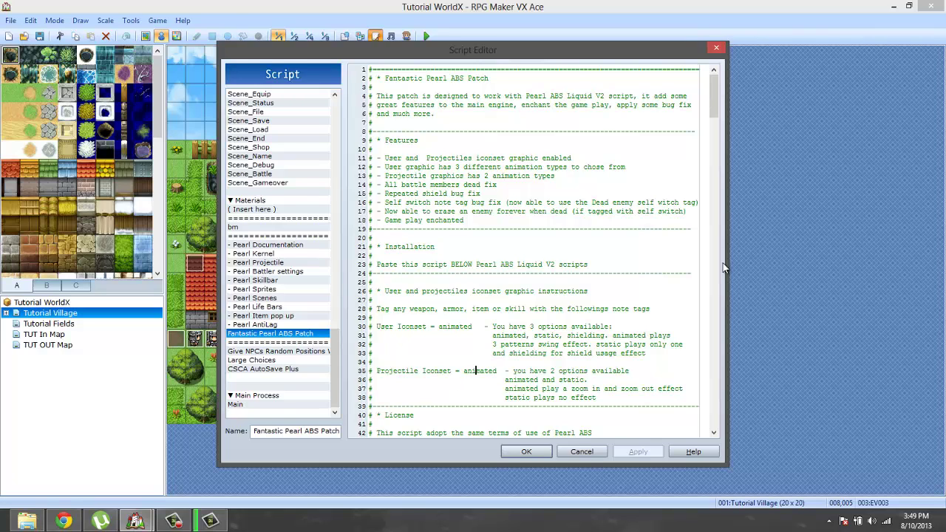
left_click_drag(481, 326, 400, 323)
left_click(427, 378)
left_click(521, 458)
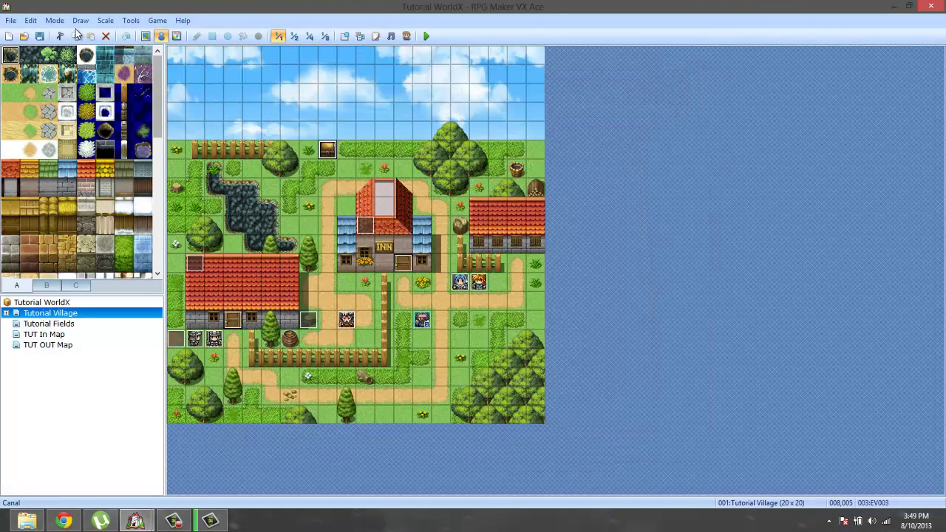
Reopen the Fire item in the database and set its Tool Distance tag to 8
left_click(126, 20)
left_click(129, 35)
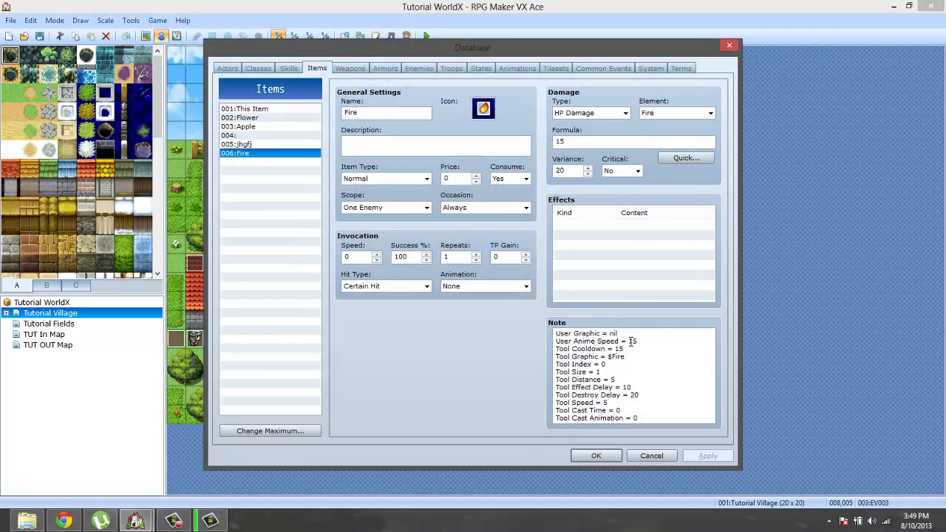
left_click_drag(631, 357, 627, 349)
left_click(640, 367)
left_click(630, 379)
left_click_drag(616, 379, 559, 380)
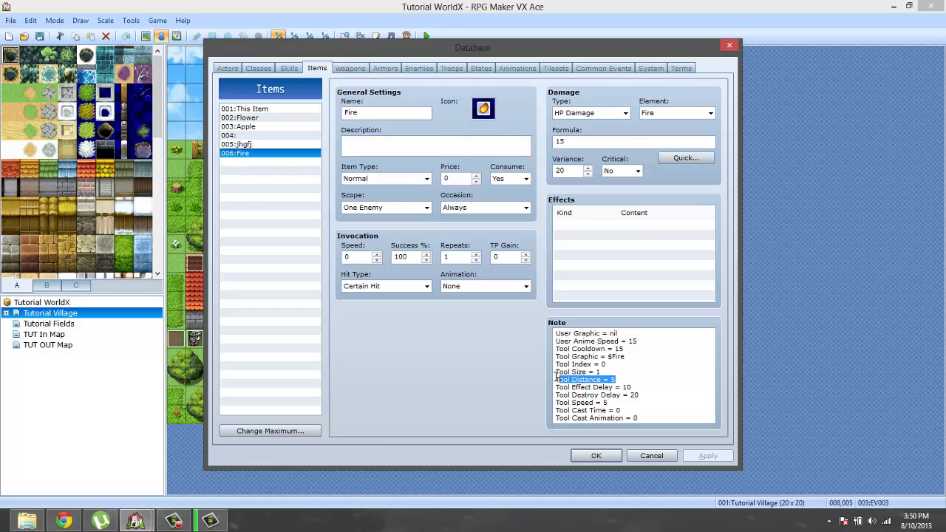
left_click(617, 380)
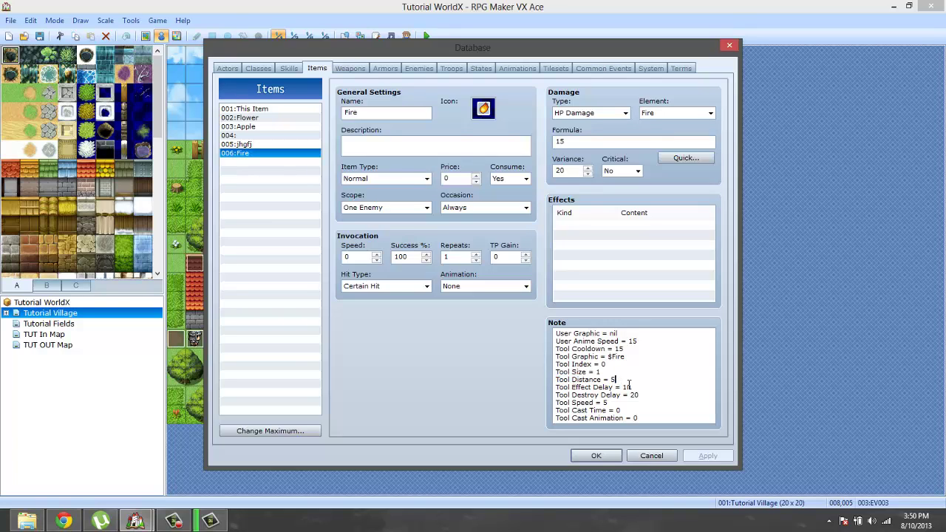
left_click_drag(620, 382, 610, 378)
left_click(617, 380)
key("BackSpace")
type("8")
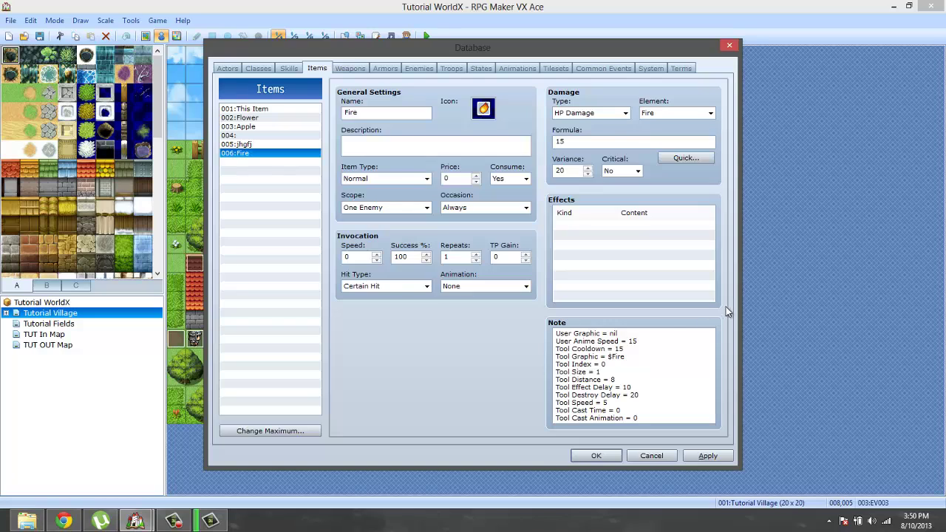
Set the Tool Special tag in the Fire item's note to nil
left_click(652, 387)
type("Tool Blow Power = 1 Tool Piercing = true")
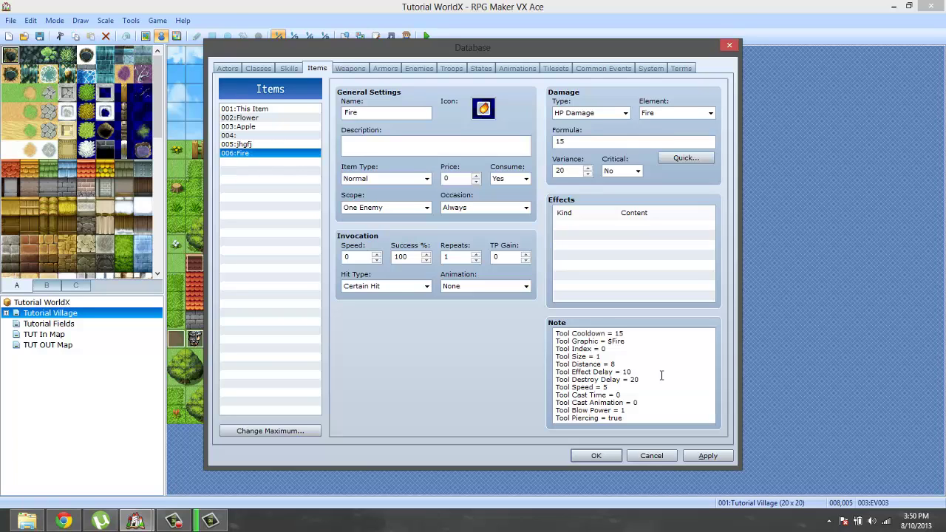
key("Down")
key("Down")
key("Down")
key("Down")
key("Down")
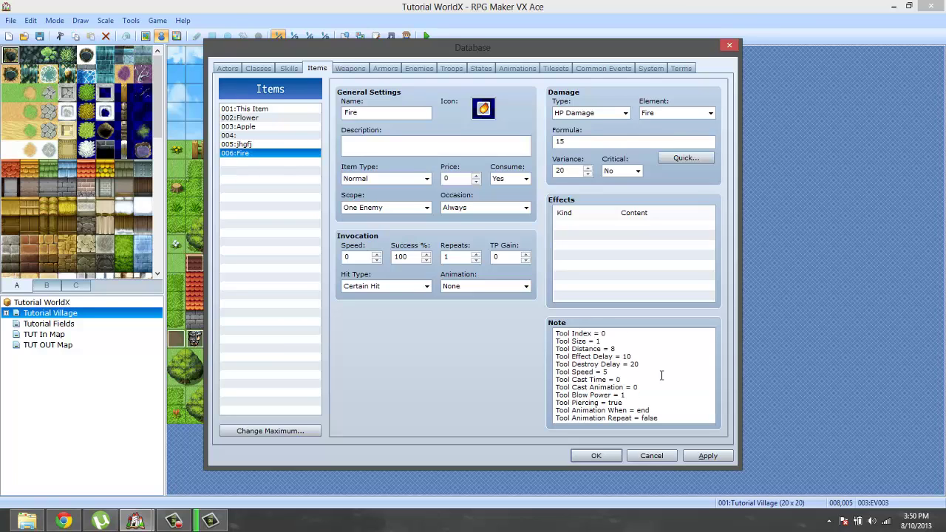
key("Down")
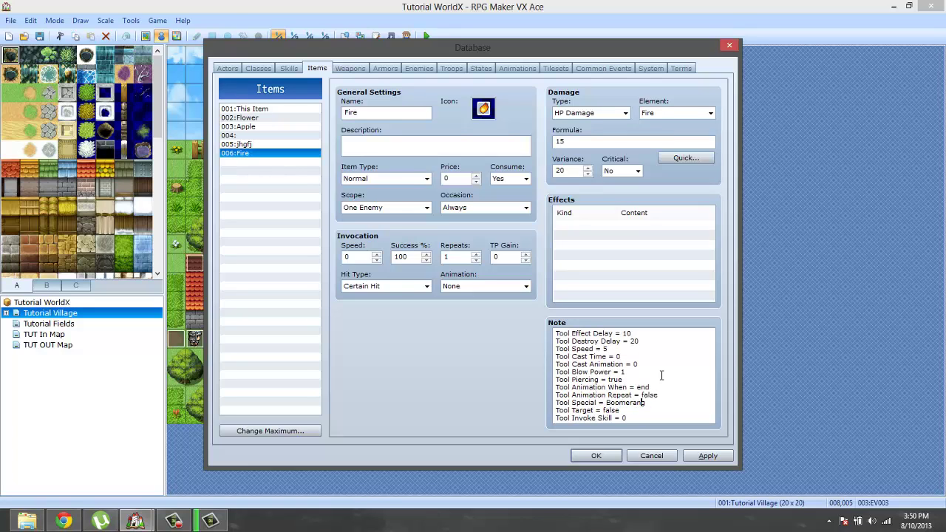
key("BackSpace")
key("BackSpace")
key("BackSpace")
key("BackSpace")
key("BackSpace")
key("BackSpace")
key("BackSpace")
Review the Fire item's remaining note tags down to Tool Combo Tool and accept the database changes
key("Down")
key("Down")
key("Down")
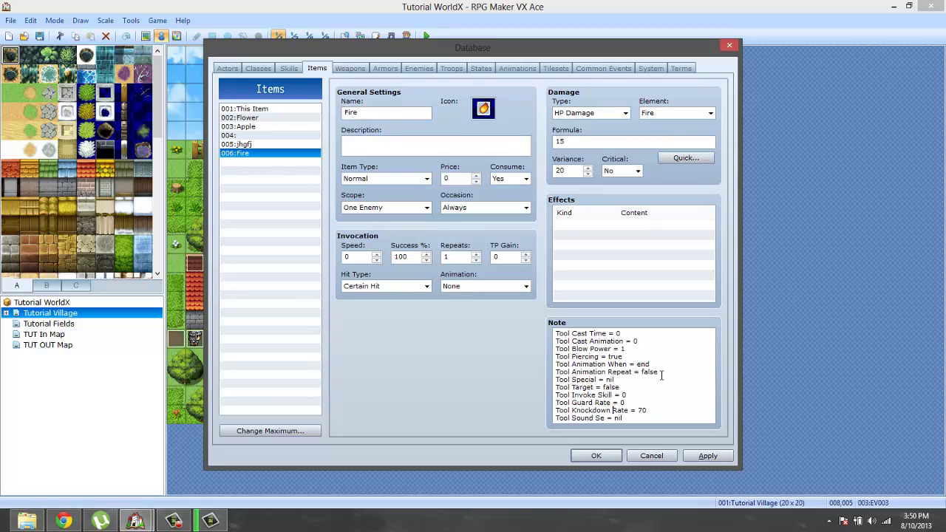
key("Down")
key("Down")
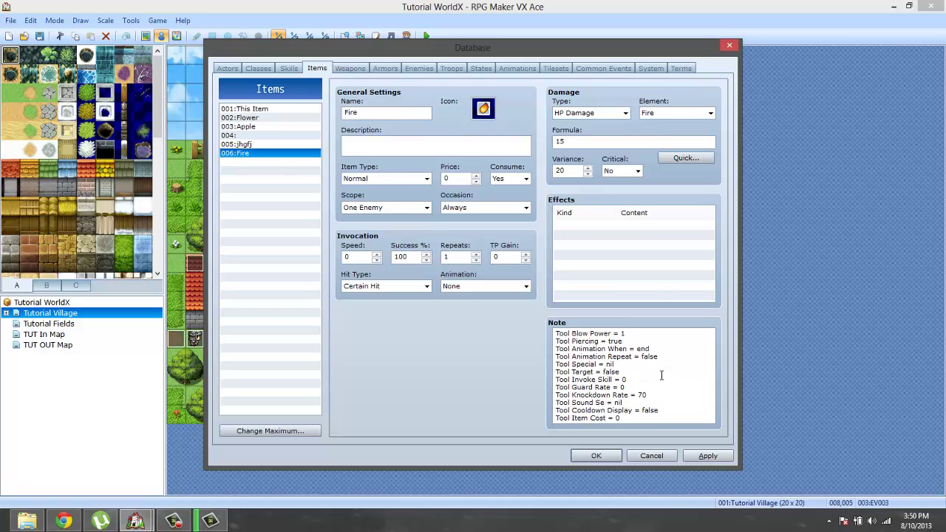
key("Down")
key("Down")
key("Down")
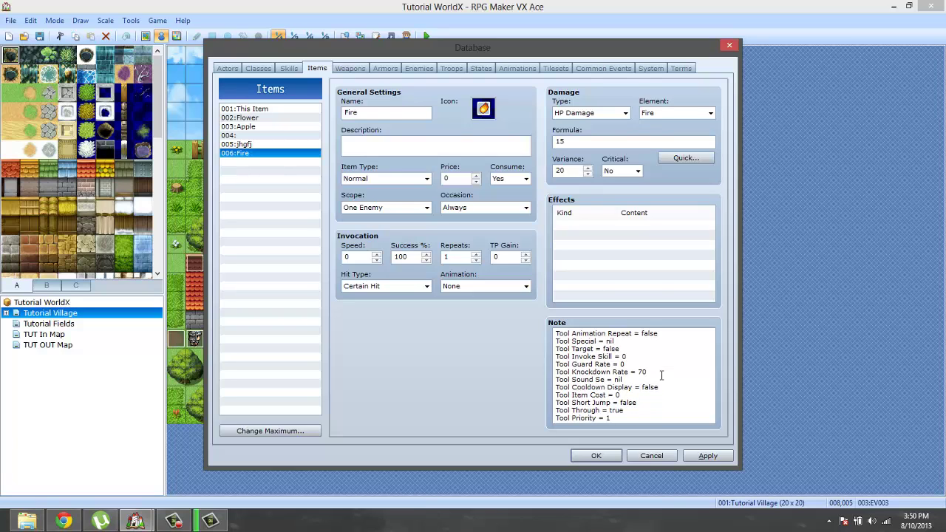
key("Down")
key("Down")
key("Down")
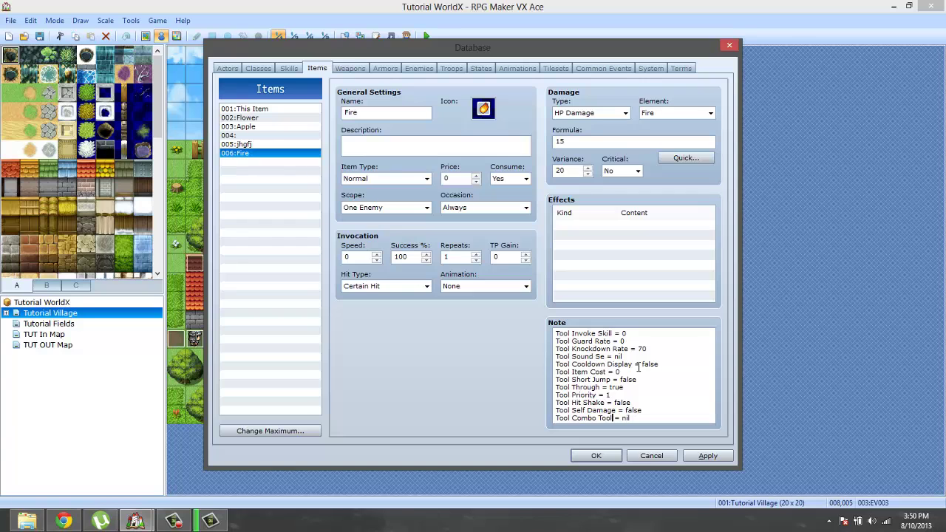
left_click(601, 455)
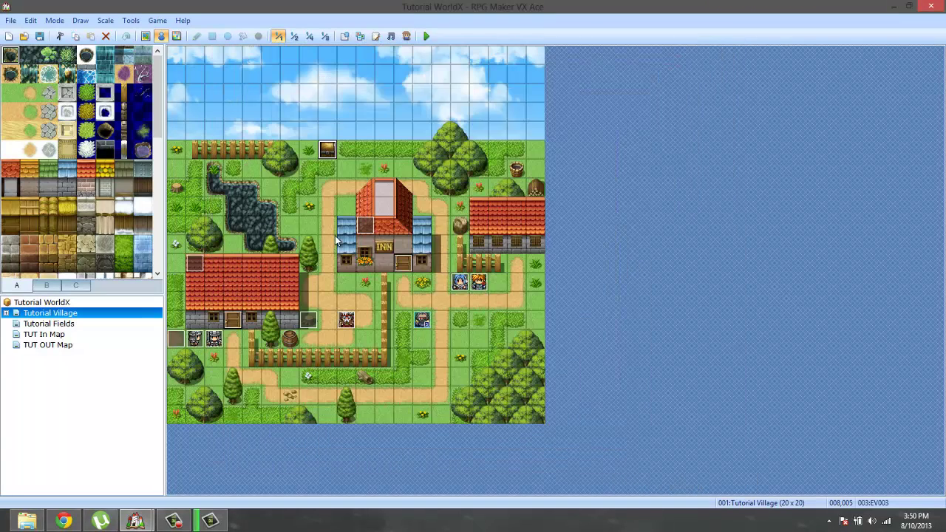
Examine the events of the two villagers standing side by side southeast of the inn in Tutorial Village, leaving them unchanged
double_click(460, 285)
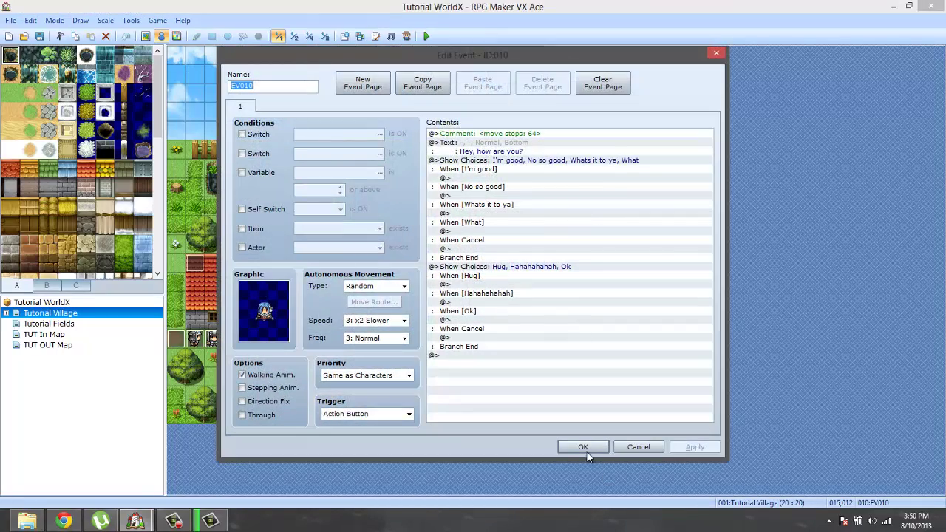
left_click(637, 447)
double_click(483, 286)
left_click(479, 144)
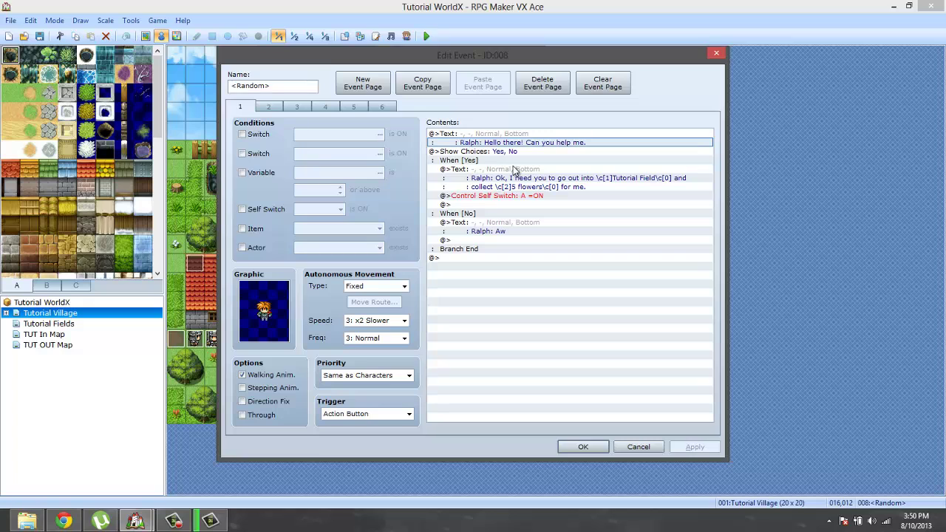
right_click(489, 138)
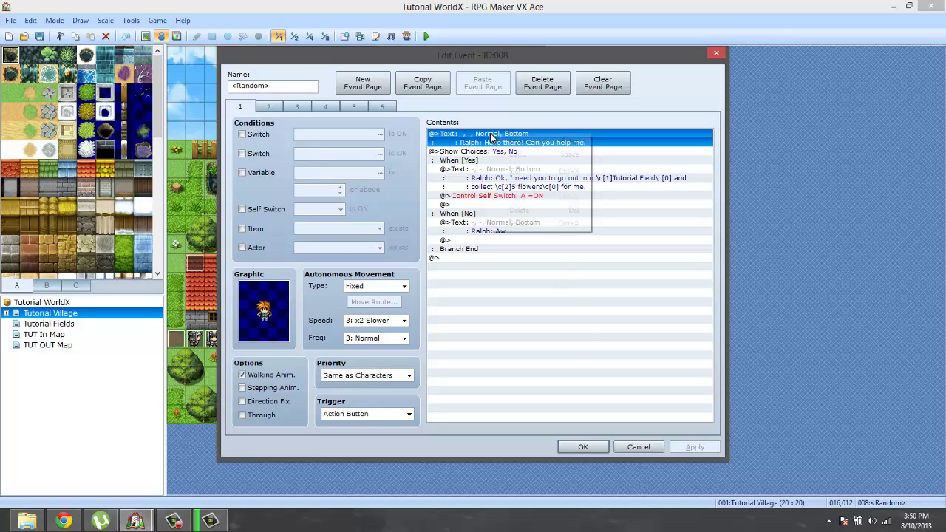
left_click(569, 298)
left_click(258, 107)
left_click(241, 108)
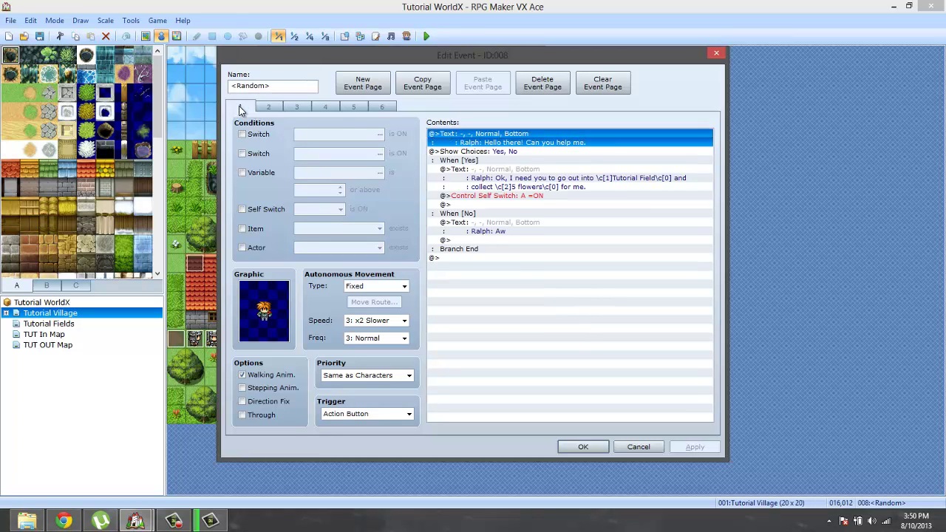
left_click(637, 447)
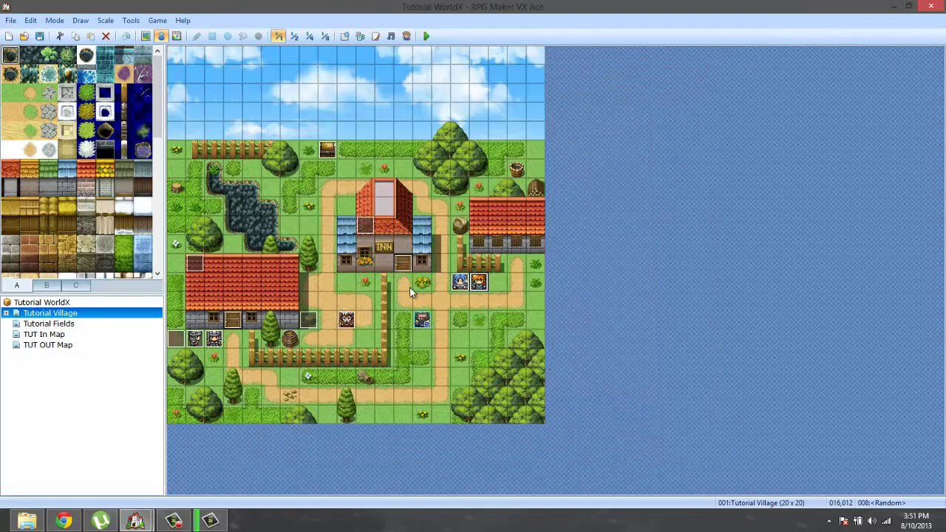
Create an event just below the inn with the wooden sign graphic from Tileset-B and Same as Characters priority
right_click(416, 275)
left_click(444, 280)
double_click(268, 323)
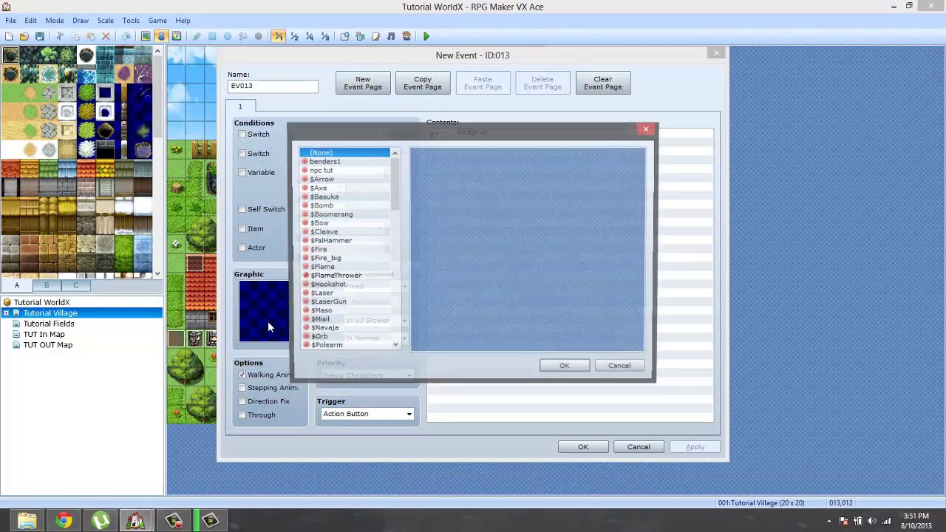
left_click_drag(394, 206, 340, 339)
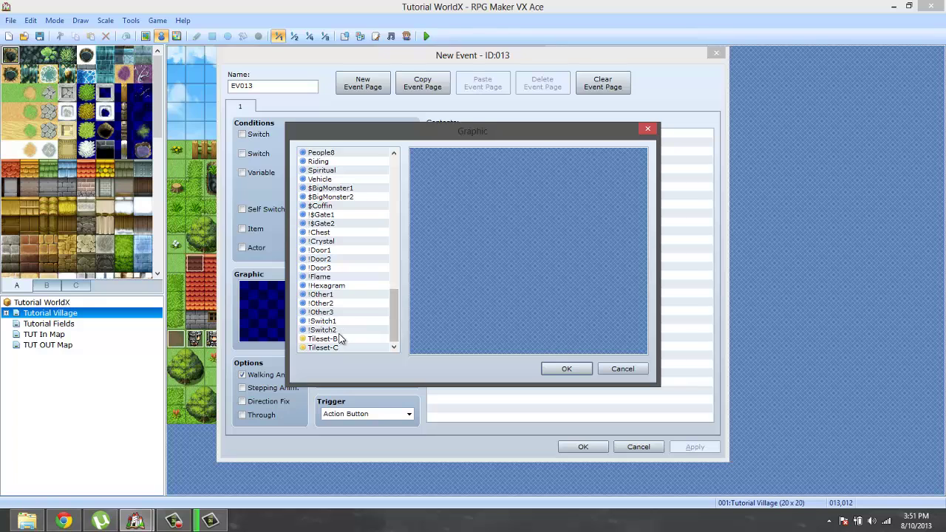
left_click(340, 332)
left_click(343, 340)
left_click(496, 309)
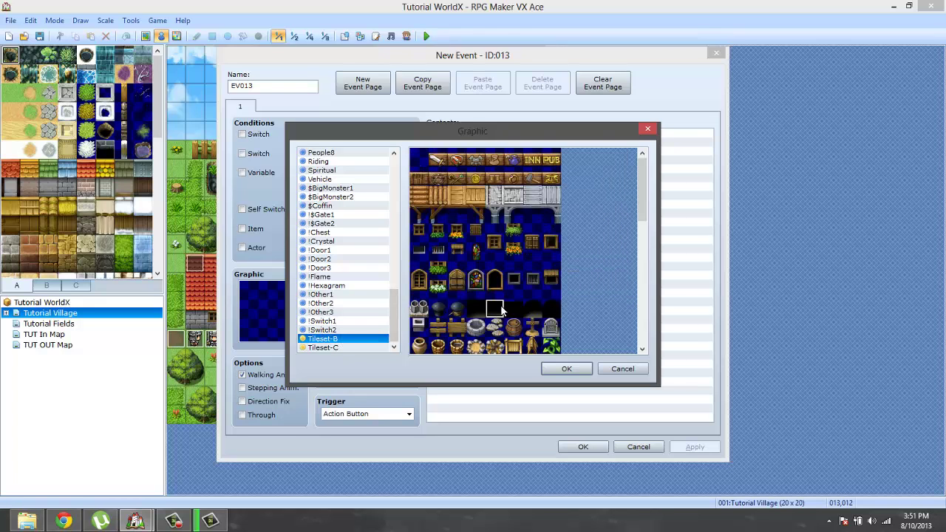
double_click(462, 327)
left_click(465, 133)
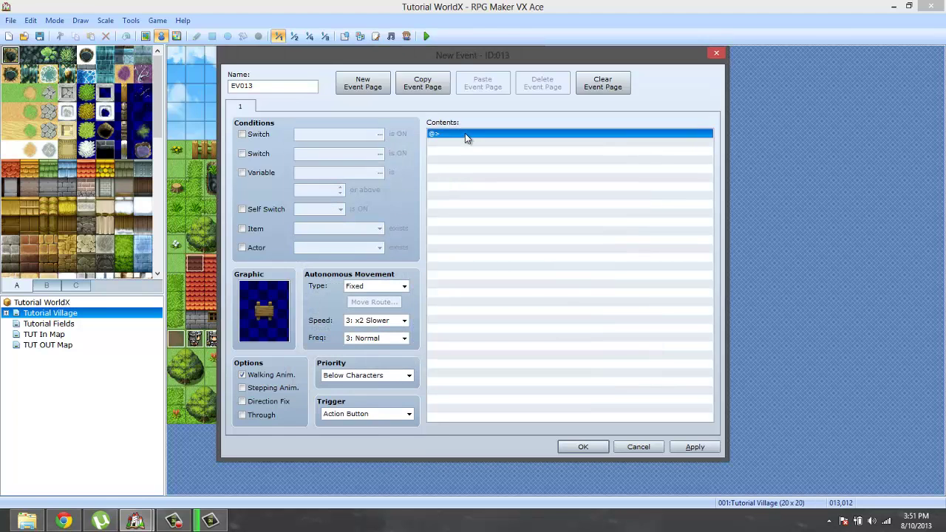
left_click(385, 376)
left_click(389, 399)
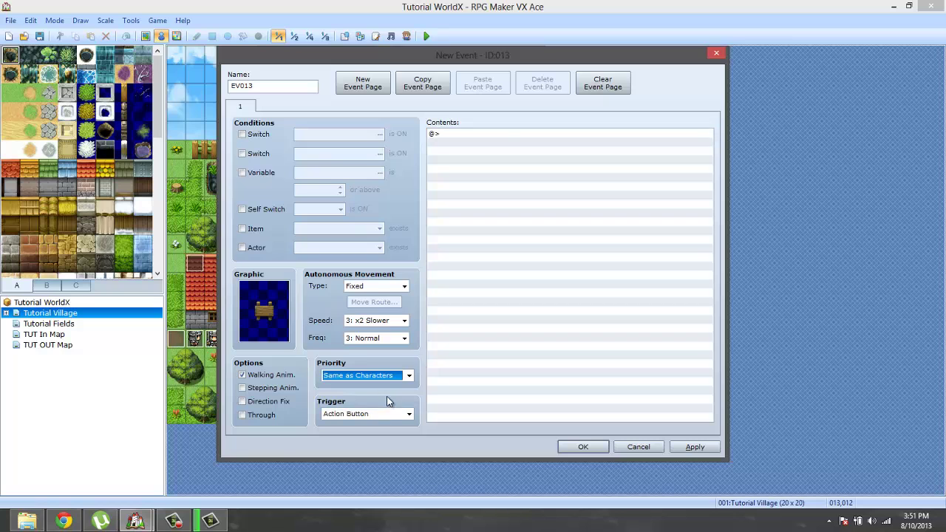
Browse the available event commands for the sign event, leave its contents empty and accept the new event
right_click(497, 133)
left_click(523, 141)
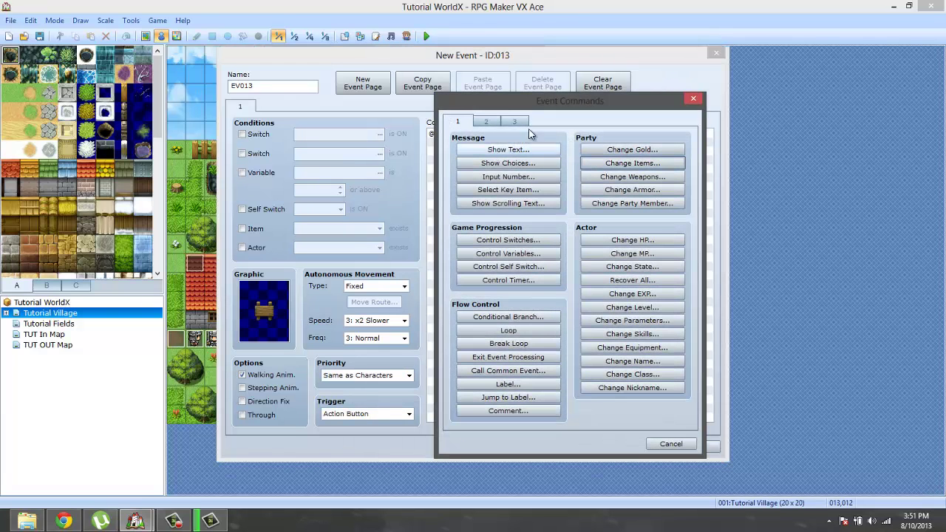
left_click(486, 121)
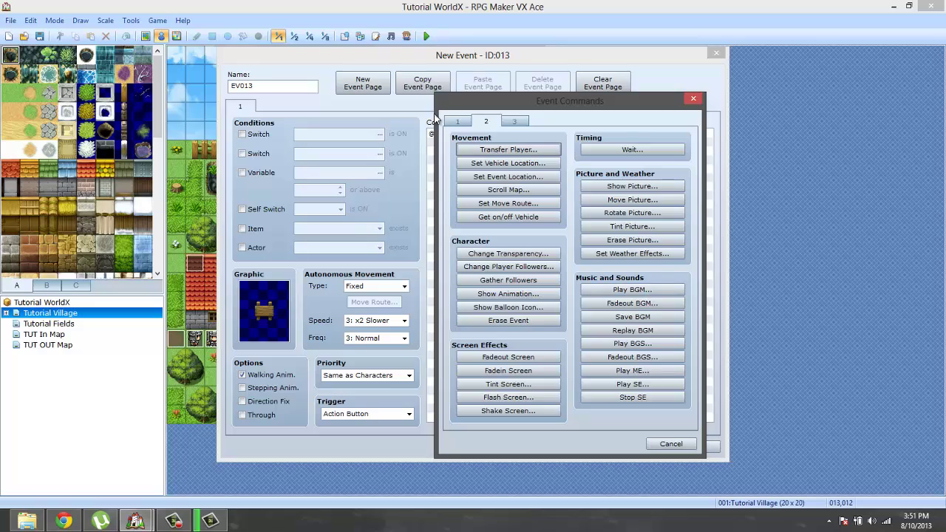
left_click(671, 443)
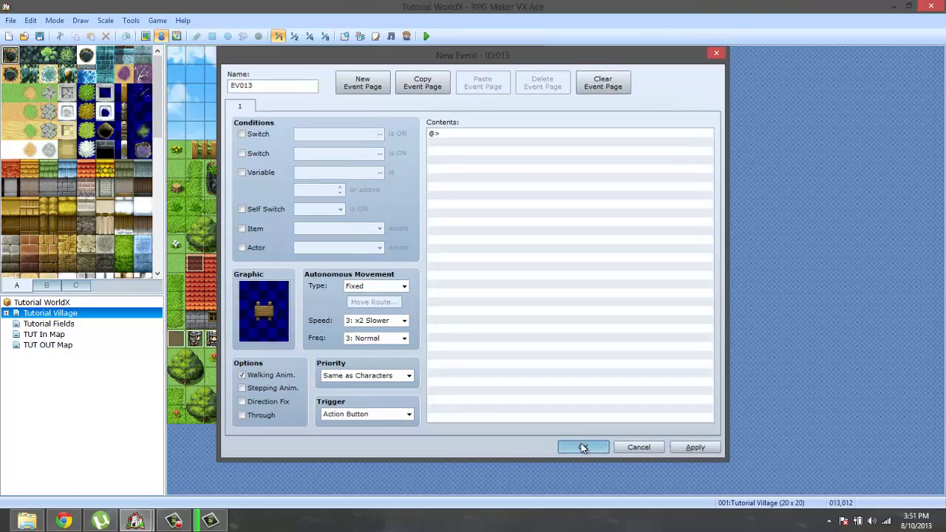
left_click(583, 447)
Set the starting weapon and body equipment of the actor ThisGUY to (None) in the database
left_click(131, 20)
left_click(148, 33)
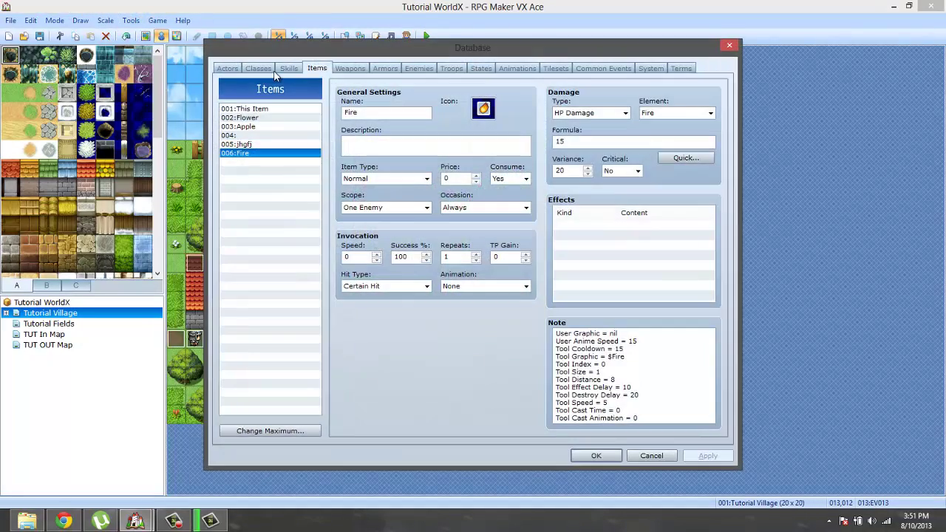
left_click(228, 68)
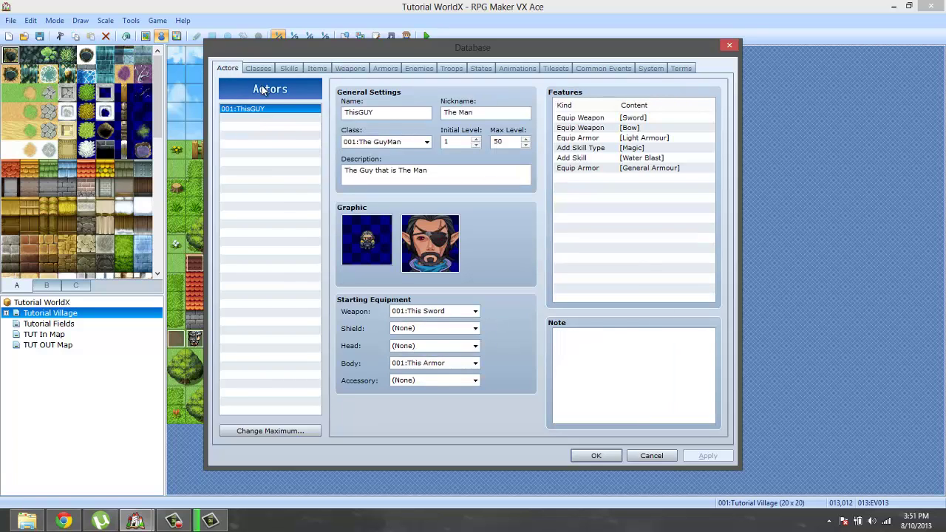
left_click(431, 311)
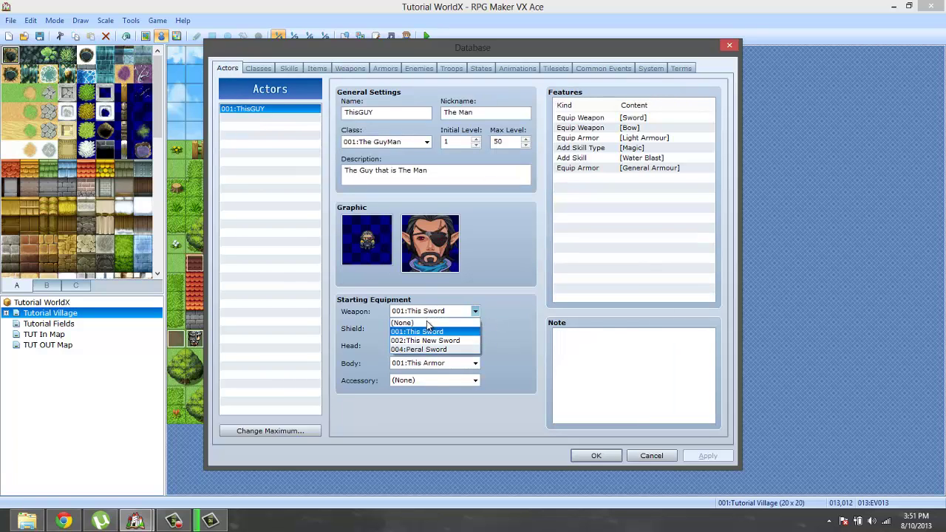
left_click(427, 323)
left_click(420, 375)
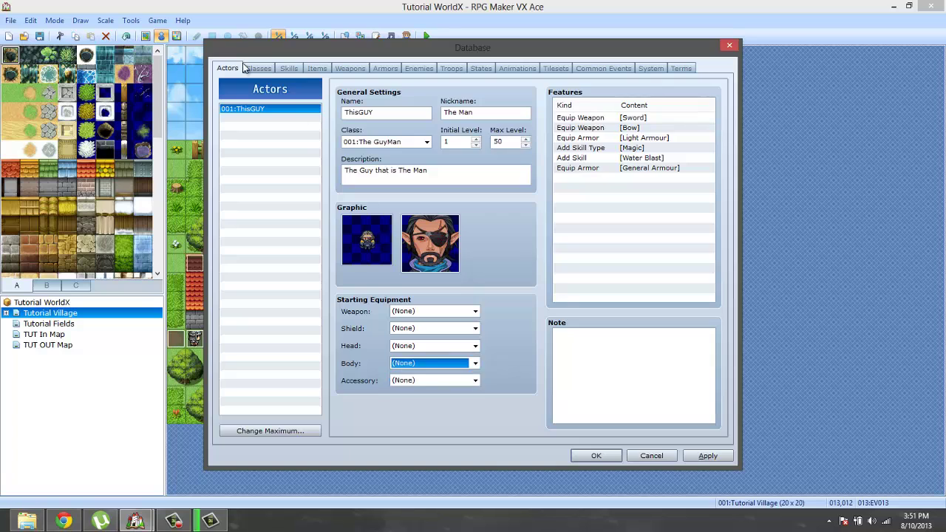
Change the skill entry of The GuyMan class so that Fire blast is learned at level 1
left_click(258, 68)
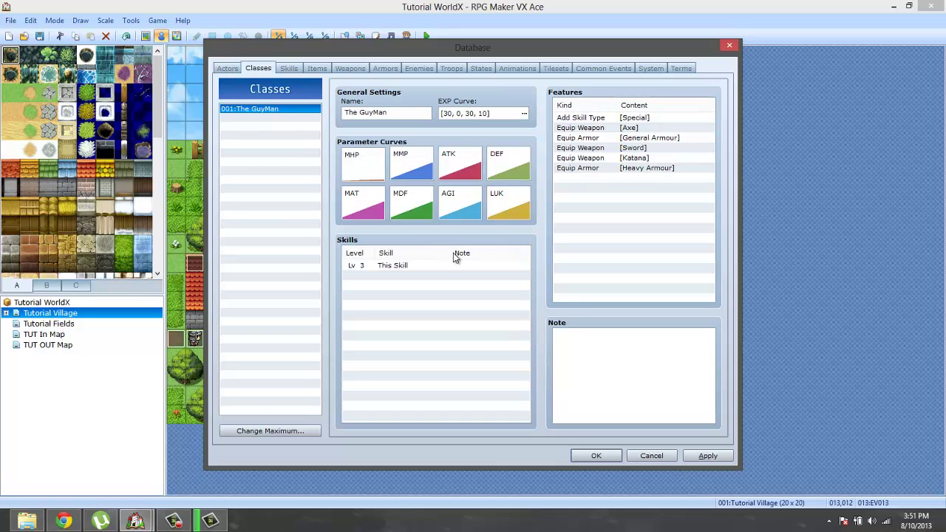
right_click(397, 266)
left_click(418, 274)
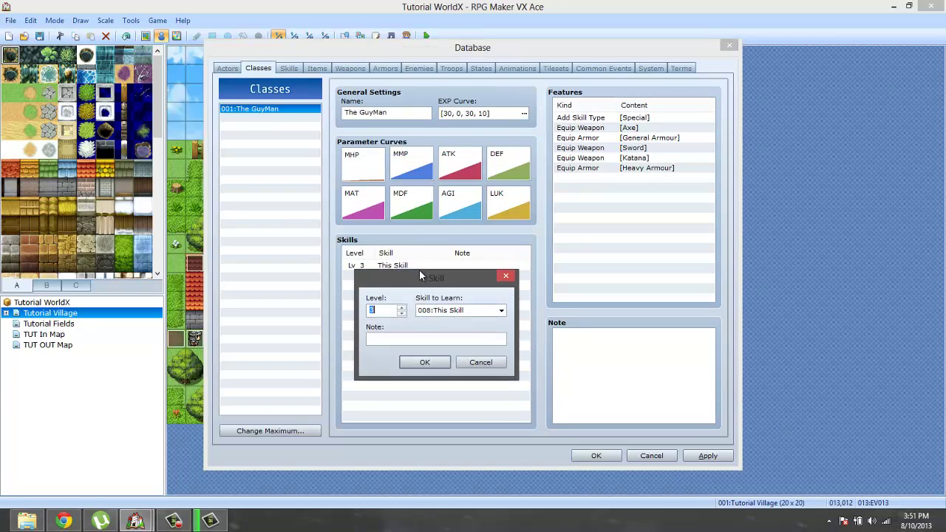
left_click(439, 312)
left_click(433, 390)
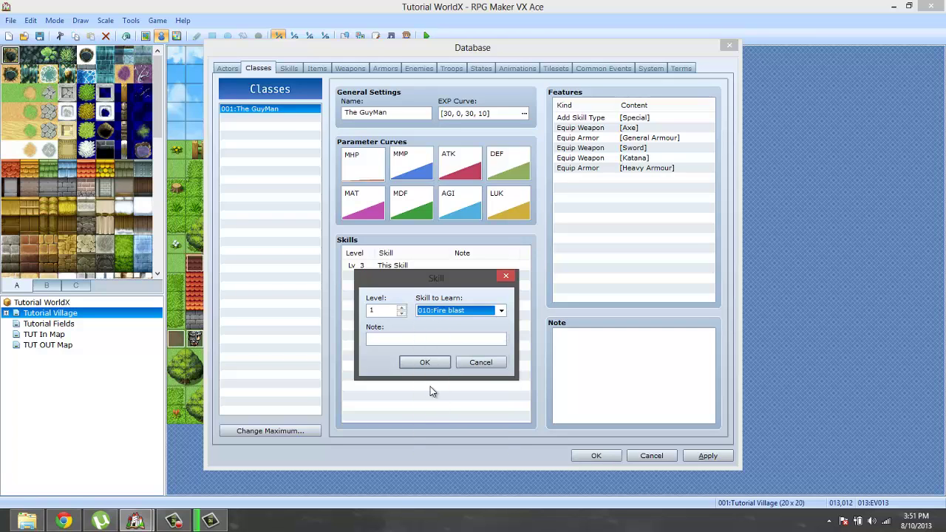
left_click(426, 363)
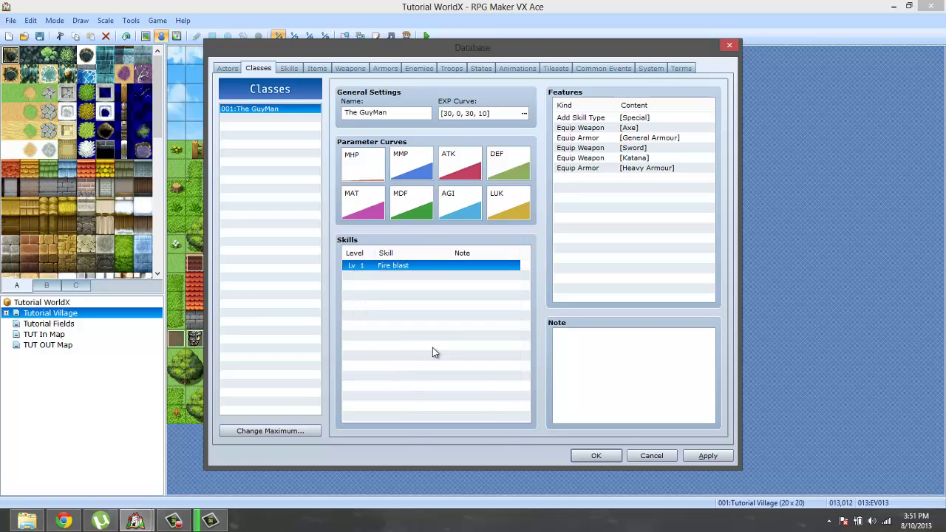
left_click(625, 179)
right_click(623, 179)
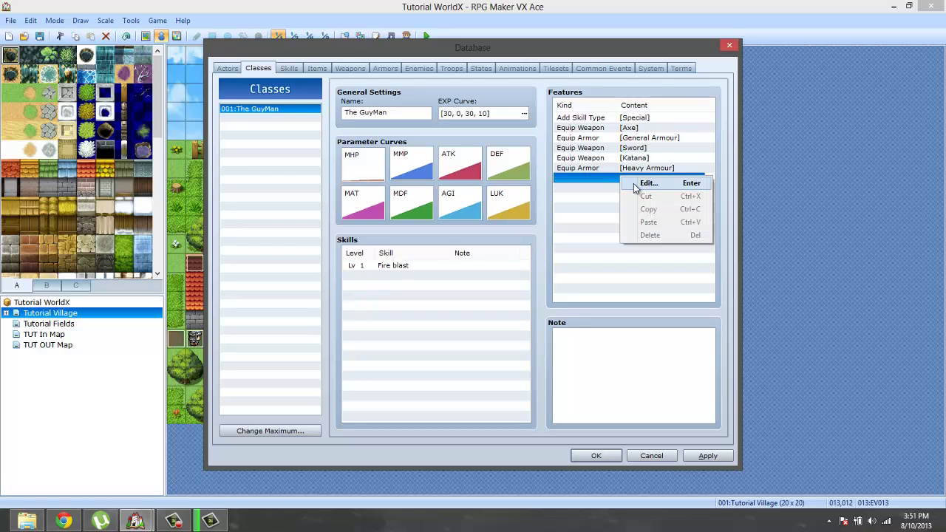
left_click(635, 184)
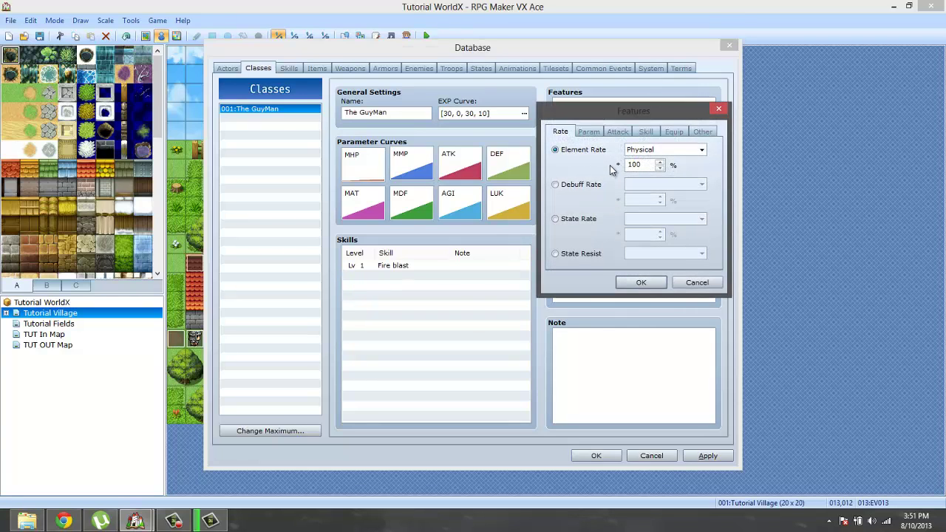
left_click(691, 282)
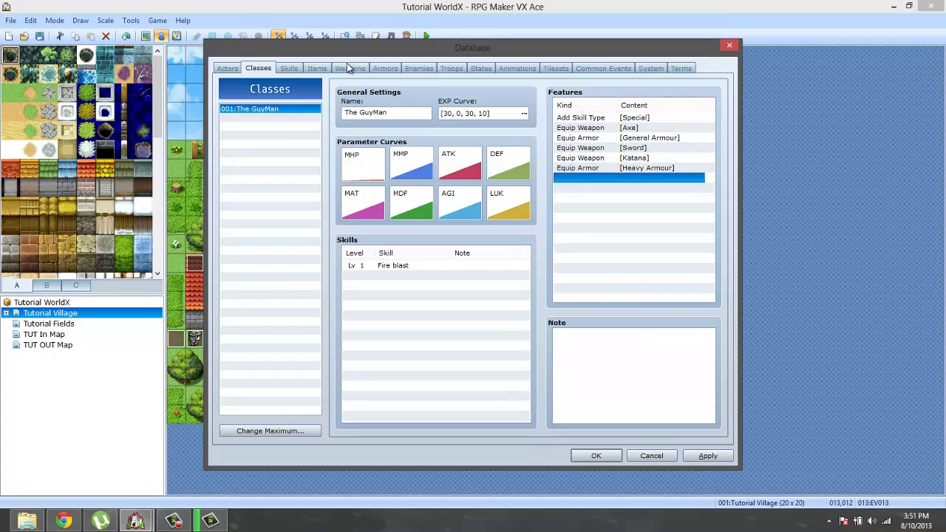
Set the Fire blast skill's type to Magic
left_click(288, 67)
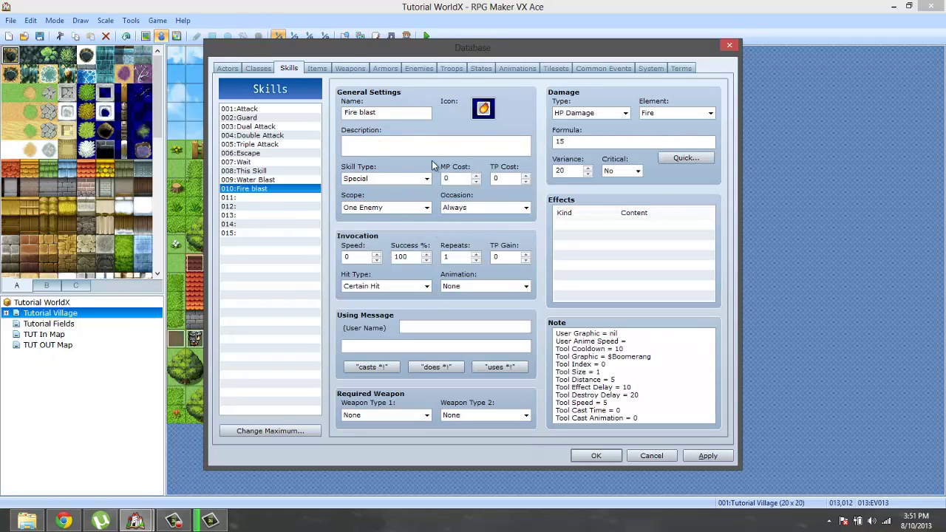
left_click(392, 179)
left_click(392, 200)
Add an Add Skill Type feature with Magic to The GuyMan class and accept the database changes
left_click(227, 68)
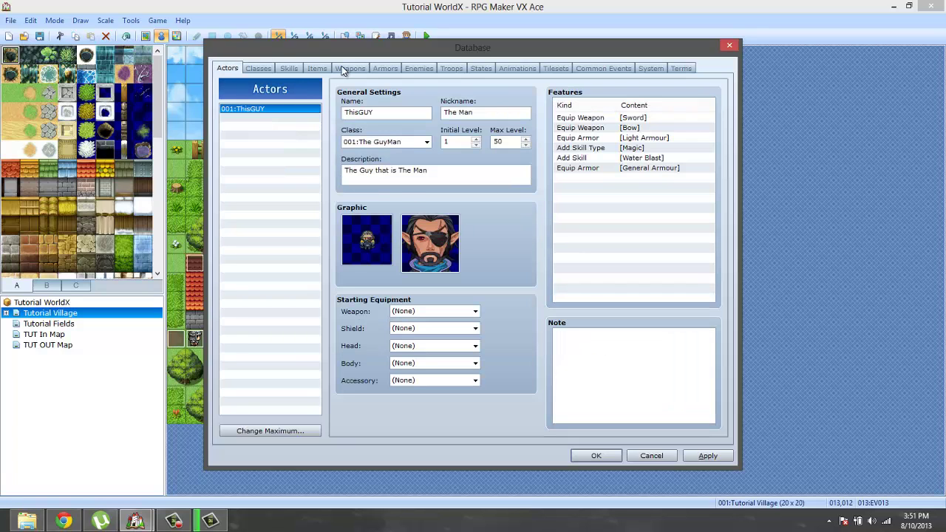
left_click(258, 67)
left_click(589, 170)
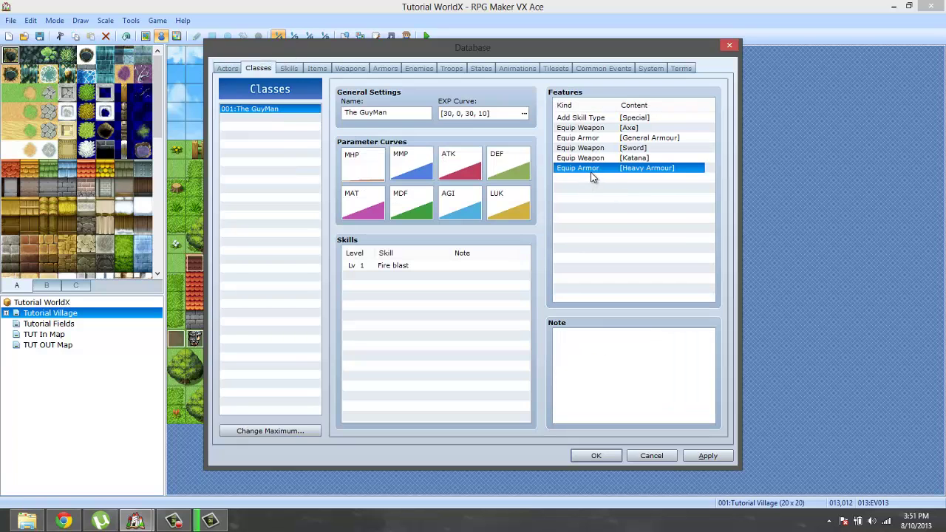
right_click(592, 174)
left_click(589, 179)
right_click(586, 180)
left_click(600, 188)
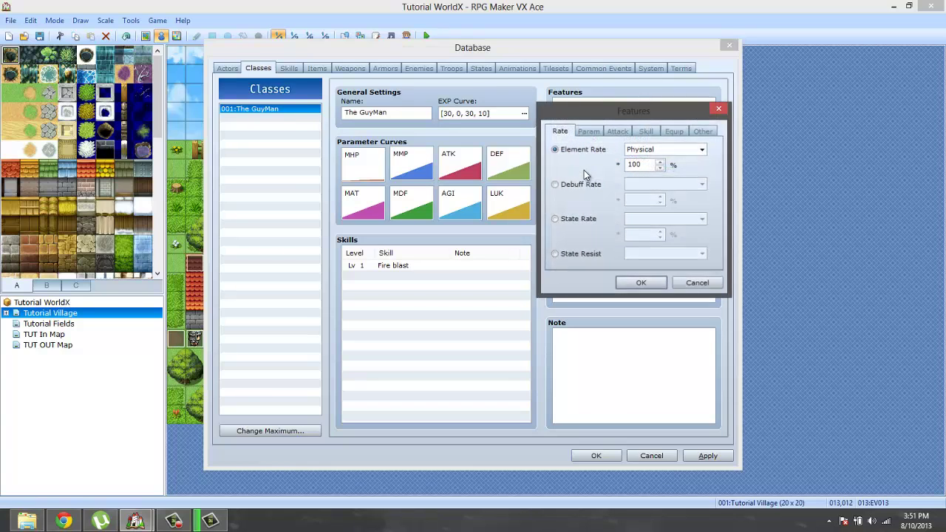
left_click(646, 131)
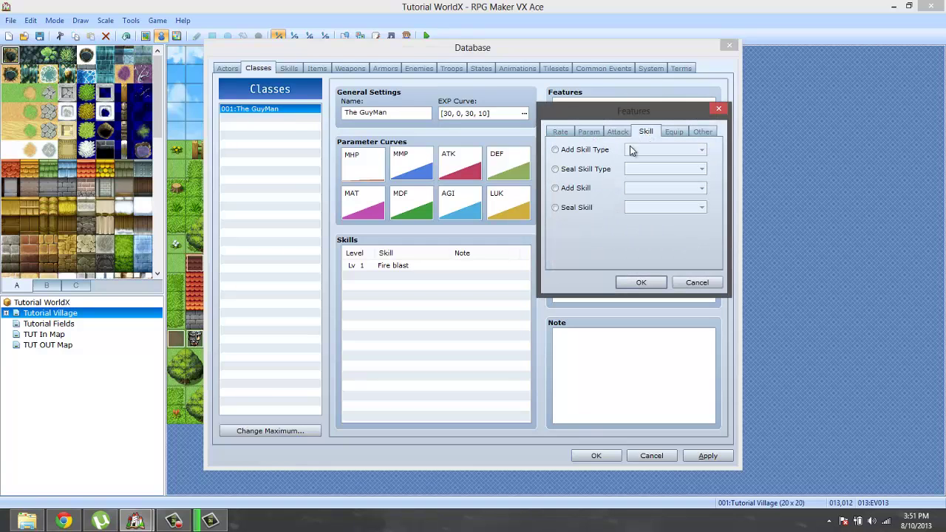
left_click(567, 190)
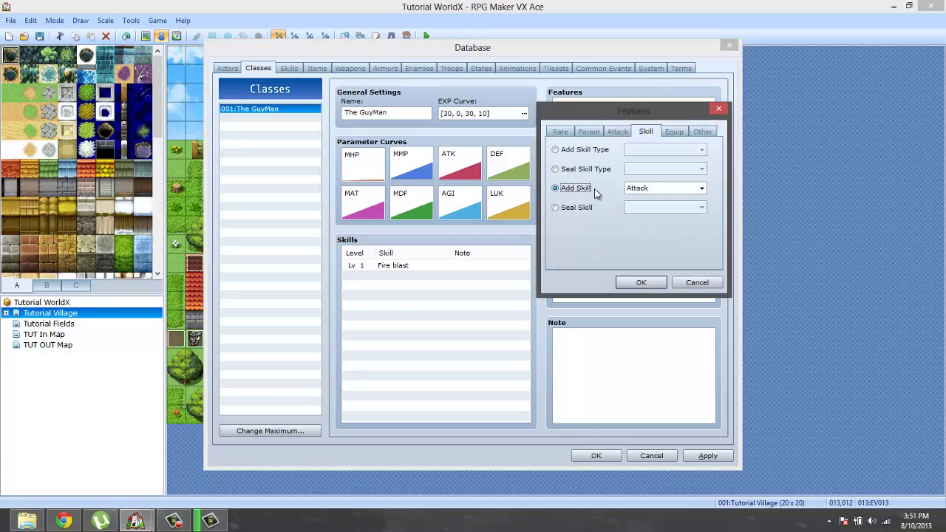
left_click(577, 150)
left_click(654, 150)
left_click(654, 170)
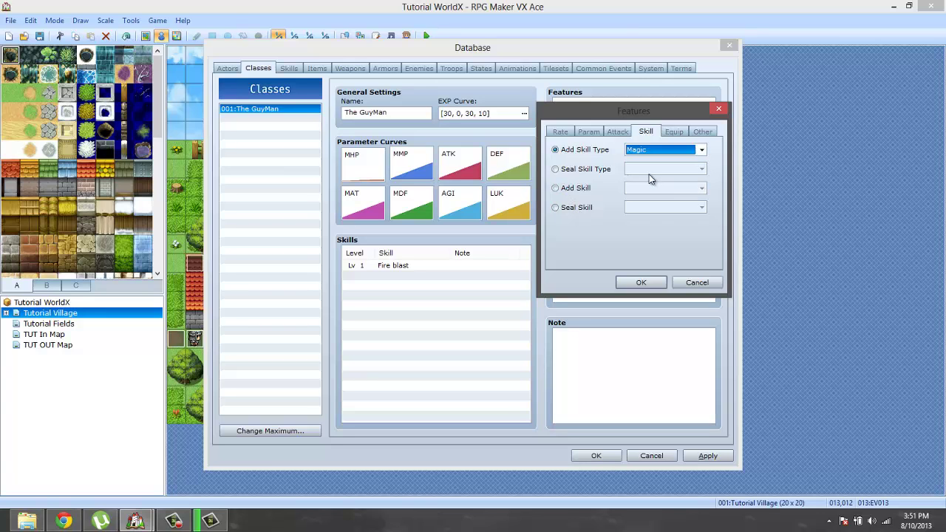
left_click(641, 284)
left_click(596, 456)
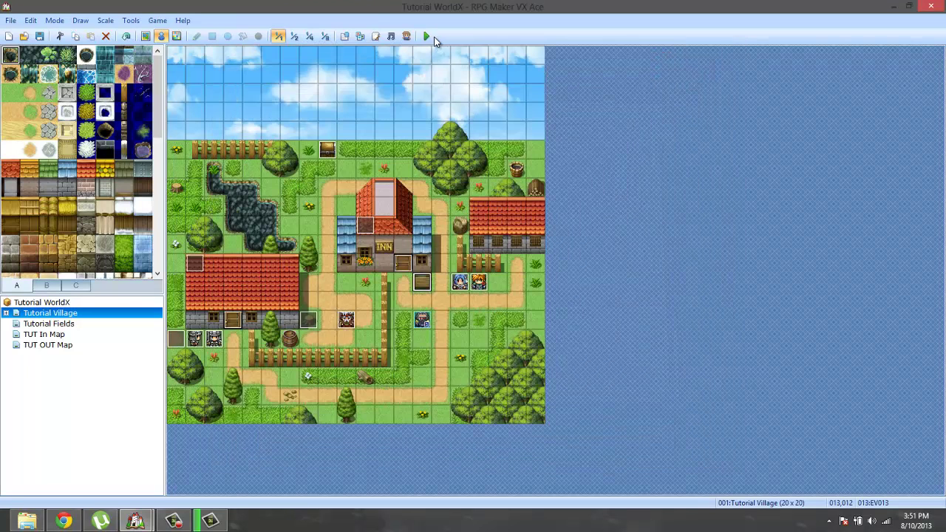
Start a playtest with a new game and turn the system volume all the way down
left_click(426, 36)
left_click(428, 287)
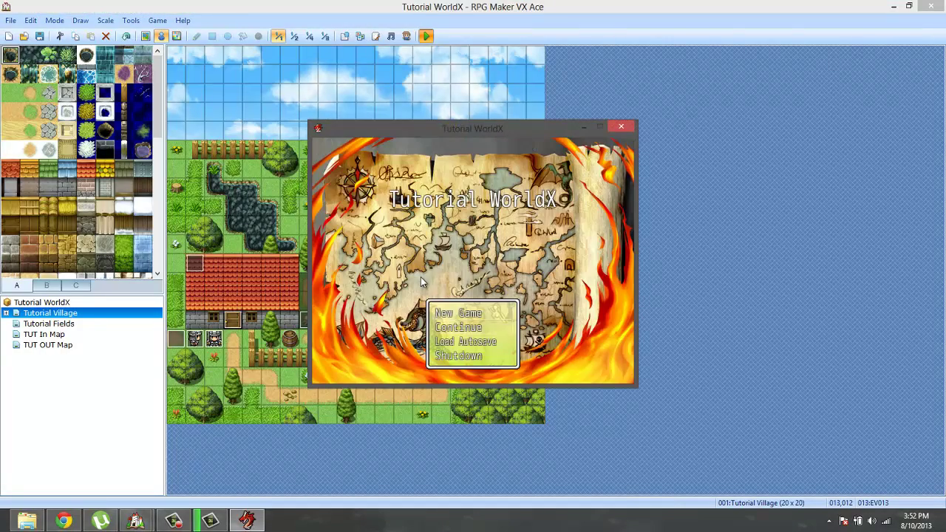
key("Return")
left_click(871, 521)
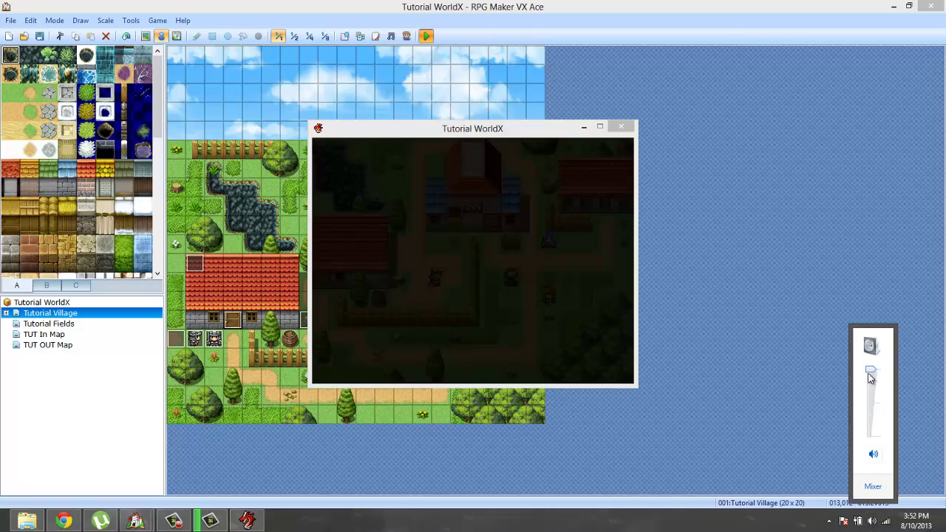
left_click_drag(872, 373, 867, 439)
left_click(528, 245)
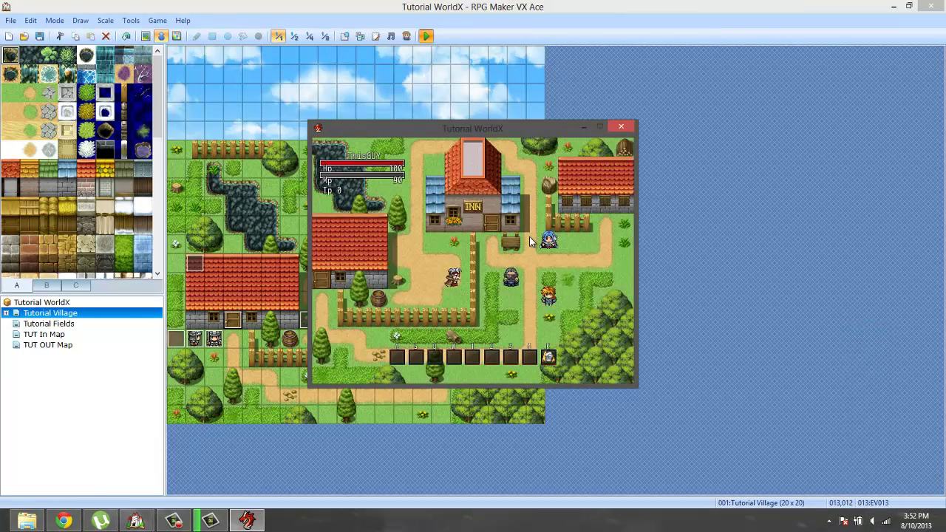
Equip the Fire blast skill from the Skills category of the in-game equipment screen, using the first numbered slot
key("Escape")
key("Return")
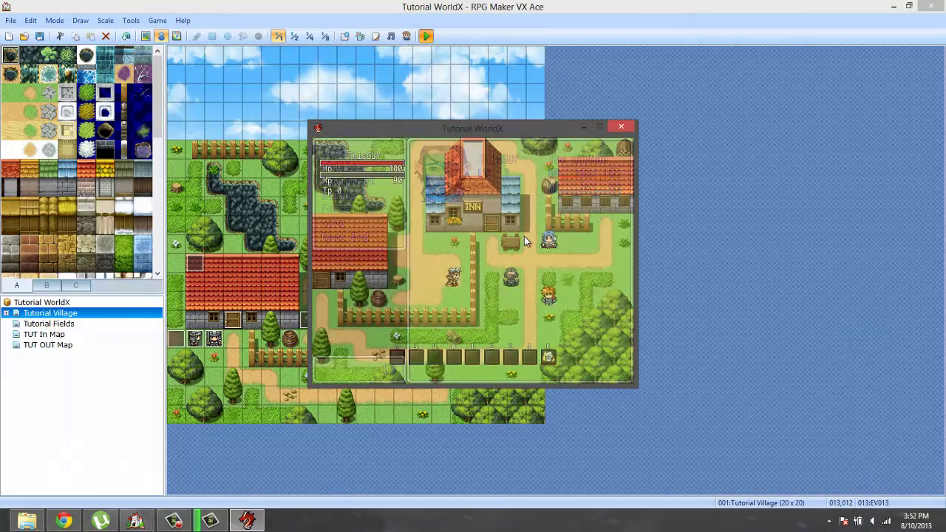
key("Right")
key("Right")
key("Right")
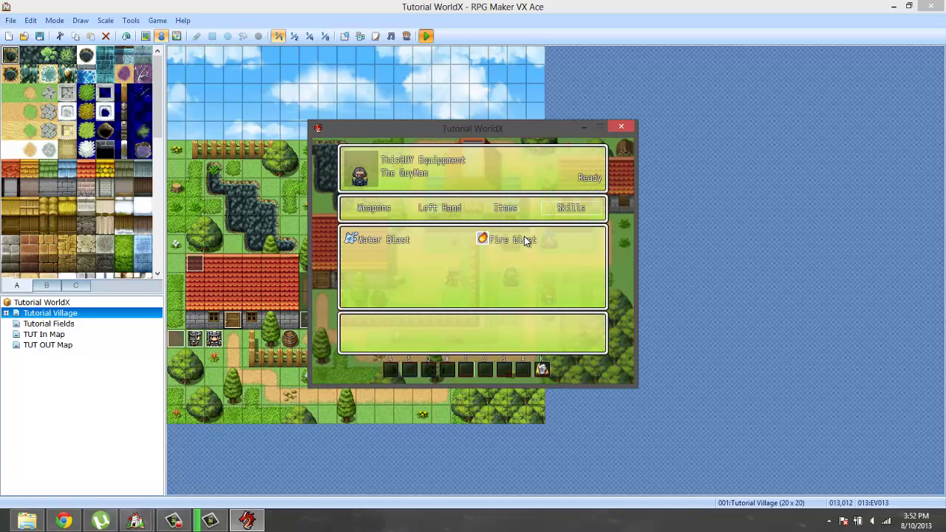
key("Return")
key("Return")
key("Return")
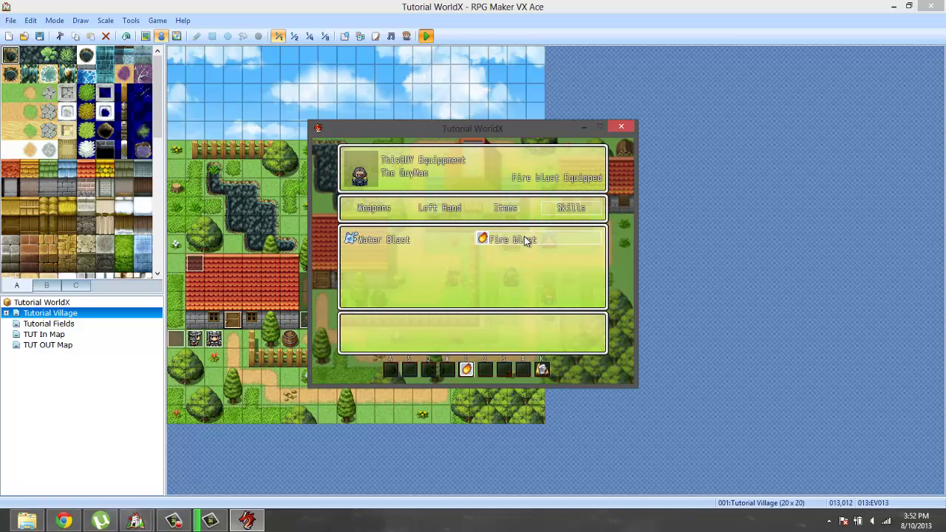
Try out the equipped Fire blast skill on the map and end the playtest
key("Escape")
key("1")
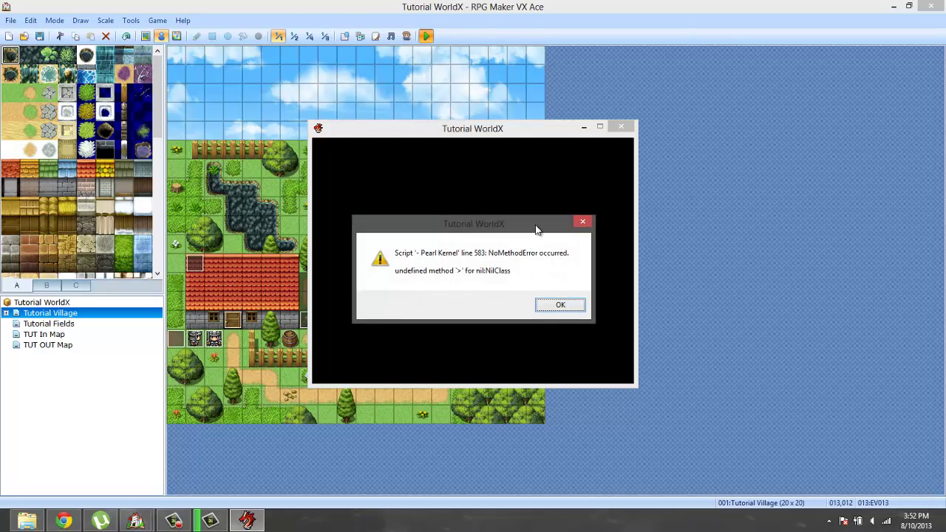
left_click(560, 306)
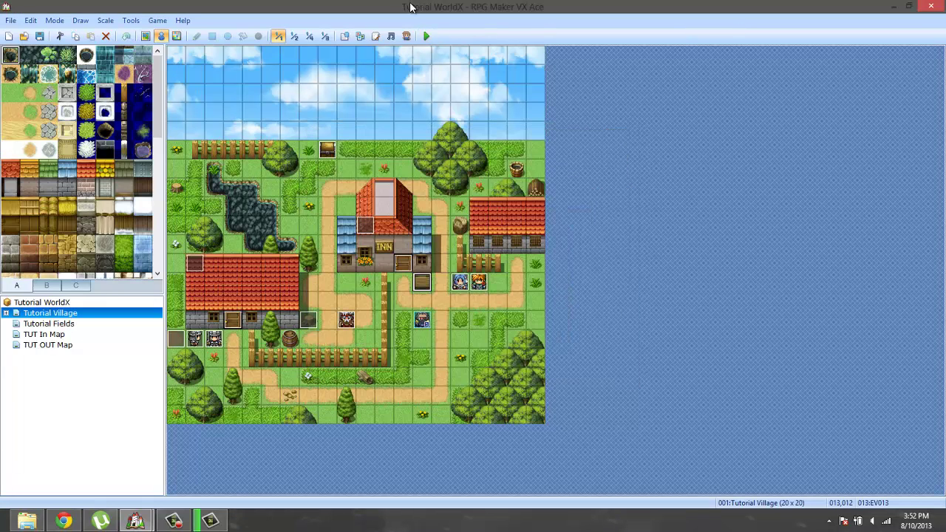
left_click(376, 37)
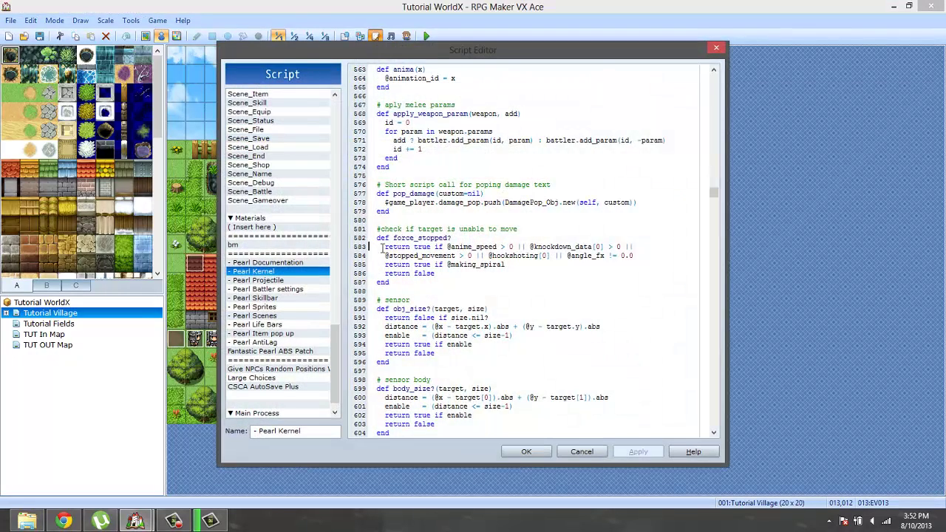
left_click_drag(381, 247, 513, 249)
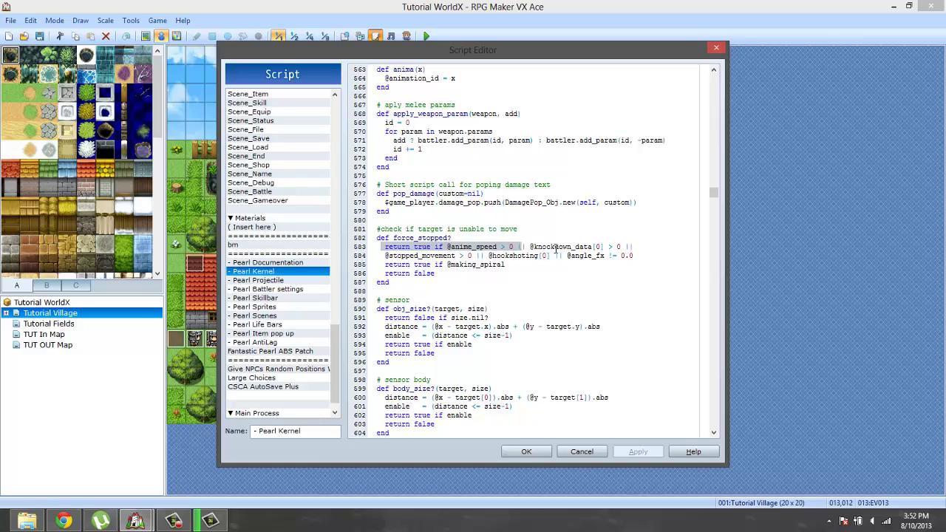
left_click(582, 452)
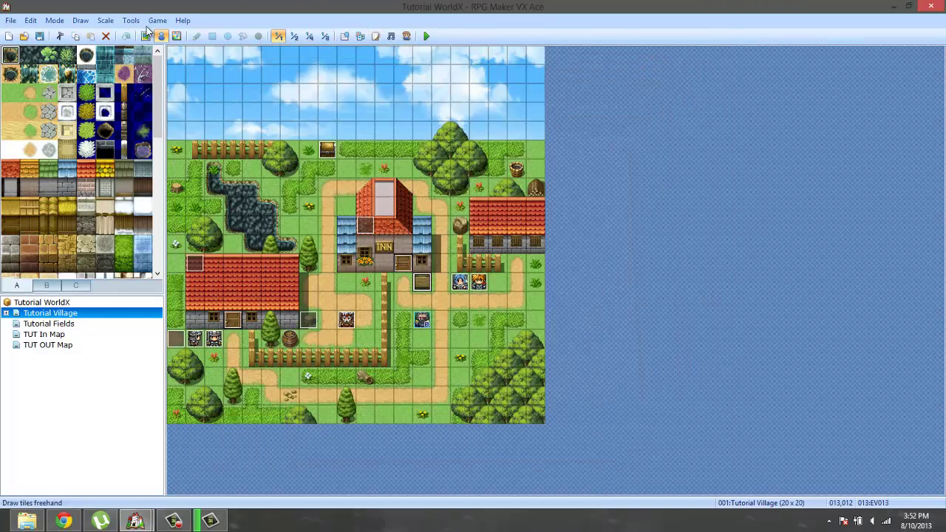
Set the User Anime Speed tag to 10 and the Tool Distance tag to 8 in the Fire blast skill's note
left_click(131, 20)
left_click(176, 49)
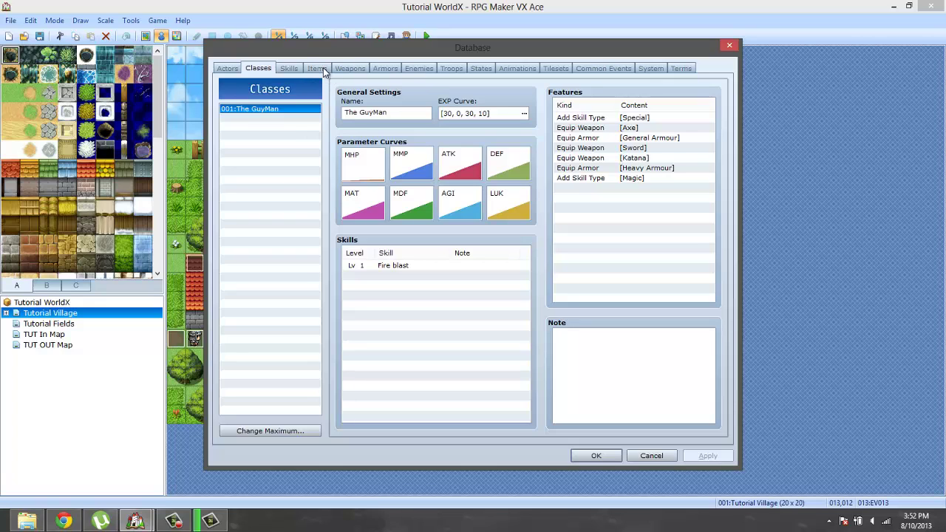
left_click(289, 68)
left_click(641, 340)
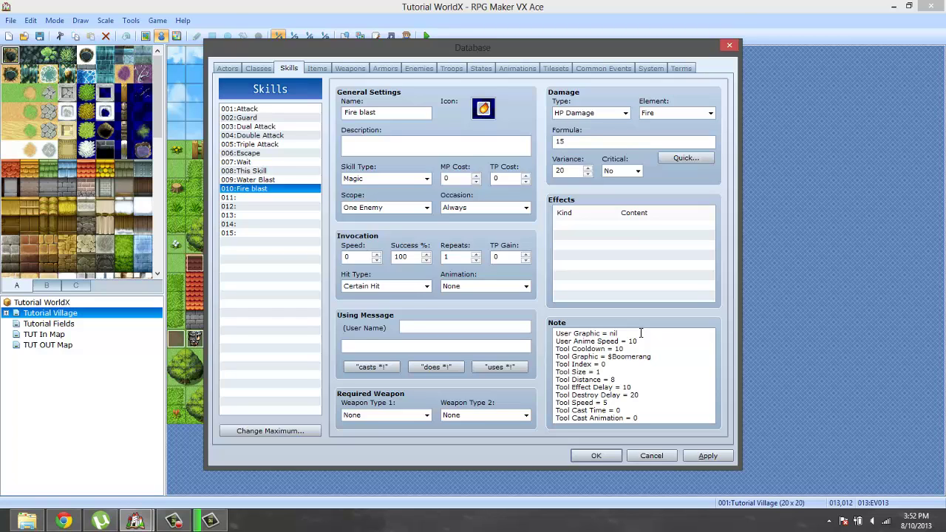
Review the remaining Tool tags down to Tool Combo Tool in the Fire blast skill's note
key("Down")
key("Down")
key("Down")
key("Down")
key("Down")
key("Down")
key("Down")
key("Down")
key("Down")
key("Down")
key("Down")
key("Down")
key("Down")
key("Down")
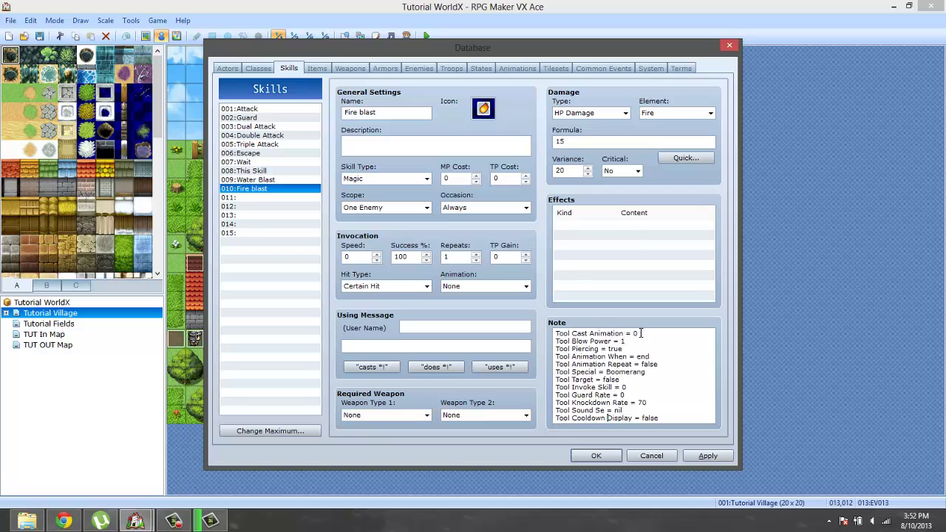
key("Down")
key("Down")
key("Down")
key("Down")
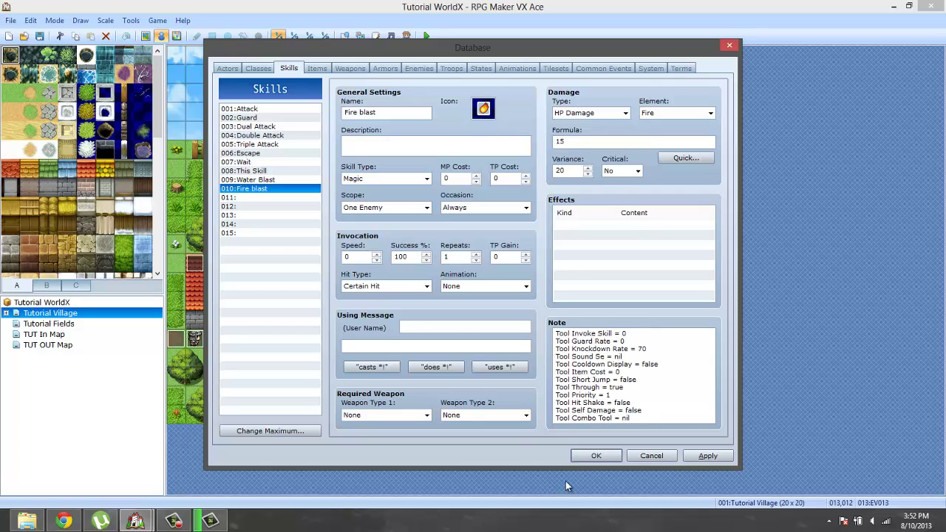
Accept the database changes, save the project and start a new game in a playtest
left_click(596, 455)
left_click(427, 36)
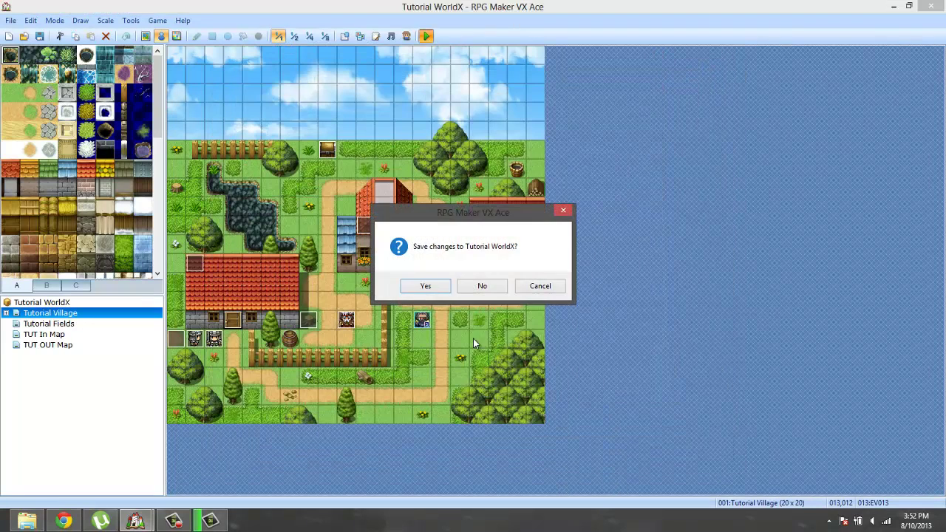
left_click(425, 285)
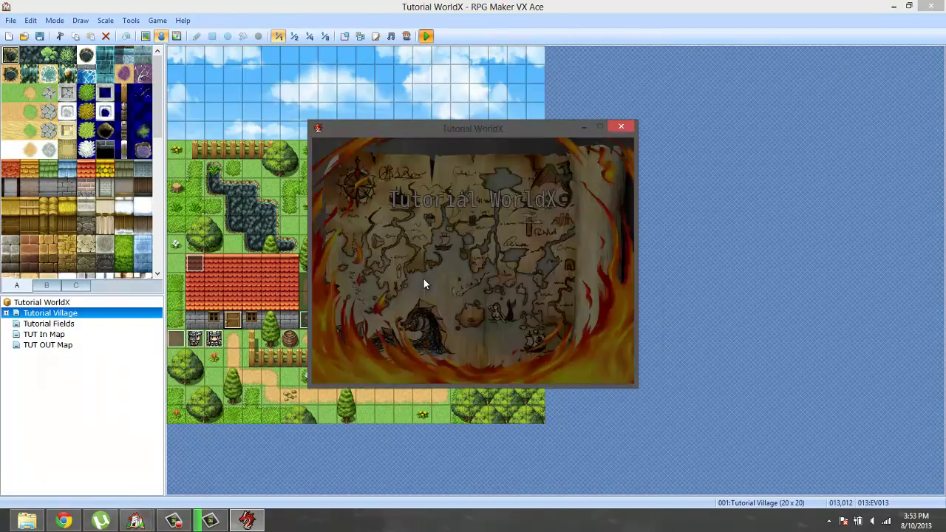
key("Return")
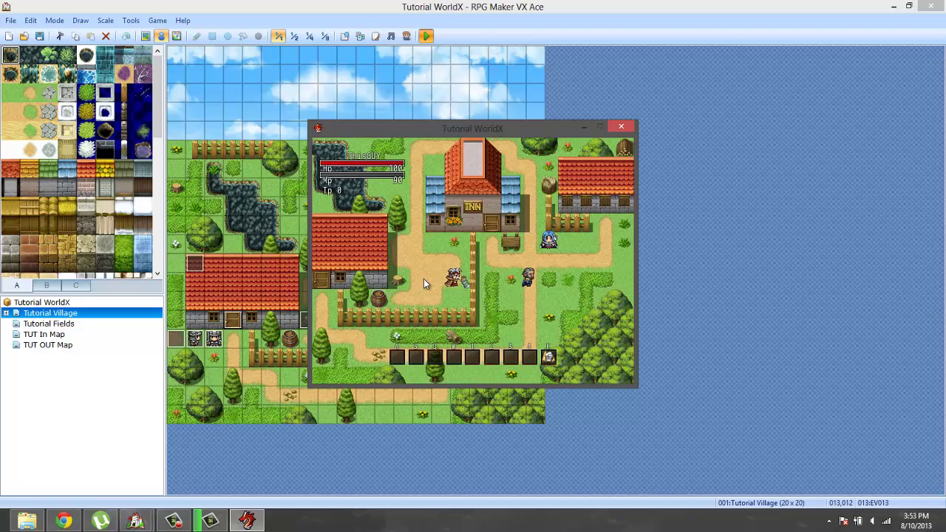
Equip Fire blast from the Skills category of the in-game equipment screen and return to the map
key("Escape")
key("Right")
key("Right")
key("Return")
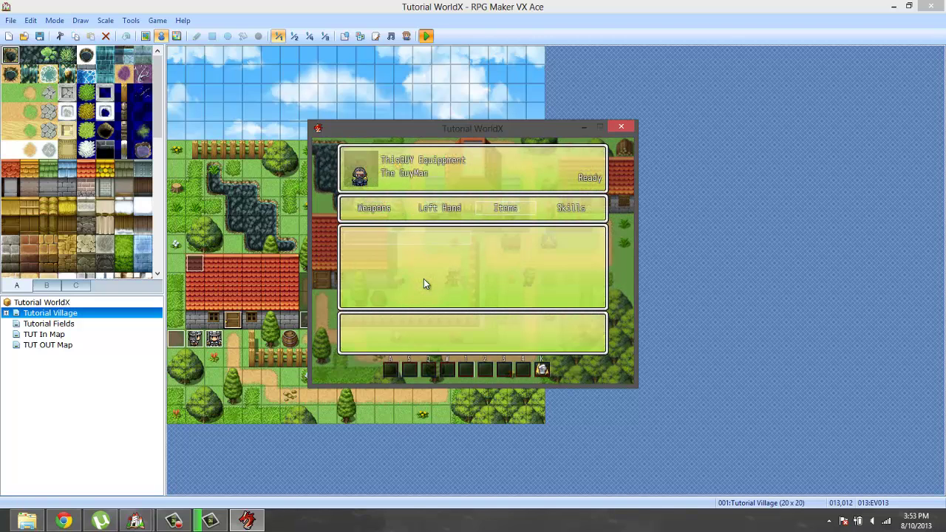
key("Escape")
key("Right")
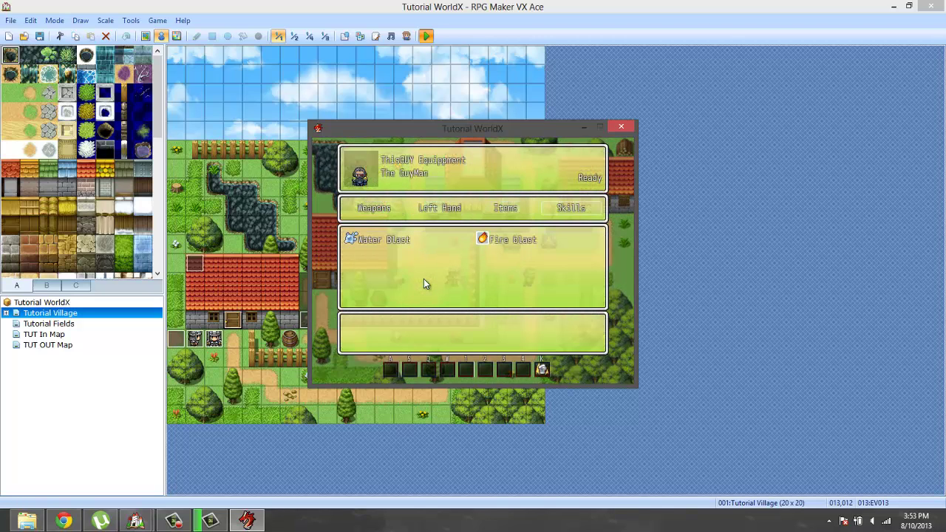
key("Return")
key("Right")
key("Return")
key("Return")
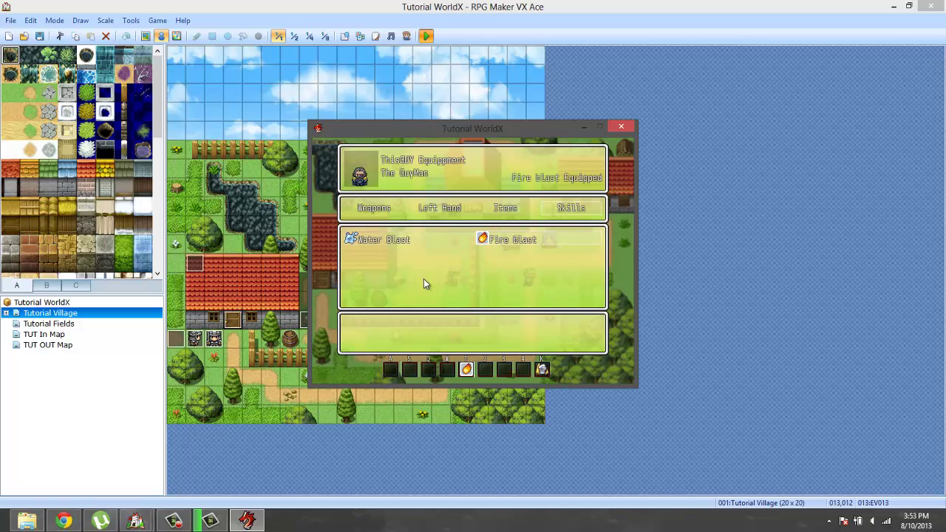
key("Escape")
key("Escape")
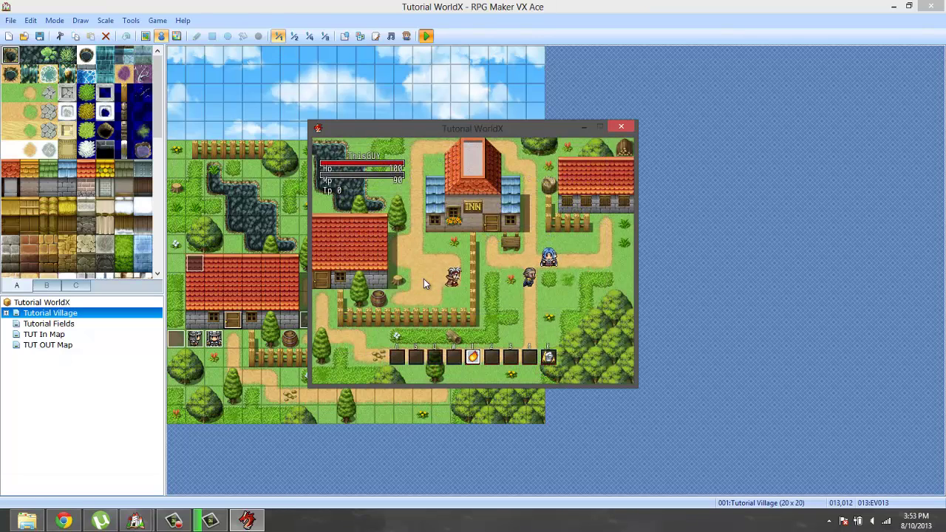
Try out the skill on the village map to check its projectile graphic
key("q")
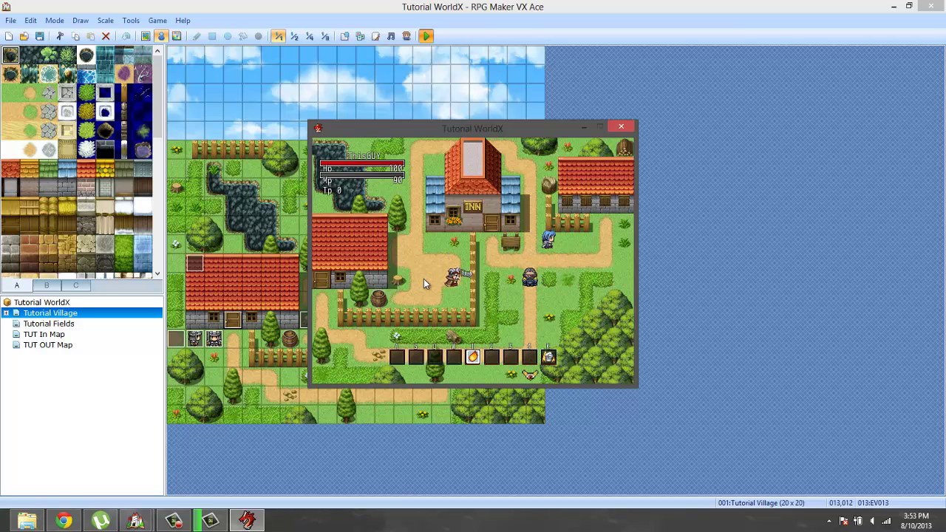
key("q")
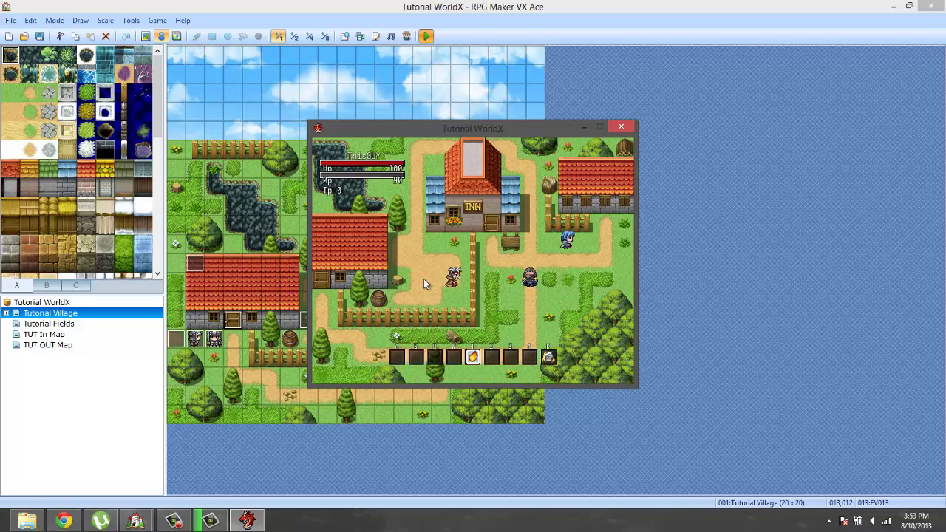
key("Up")
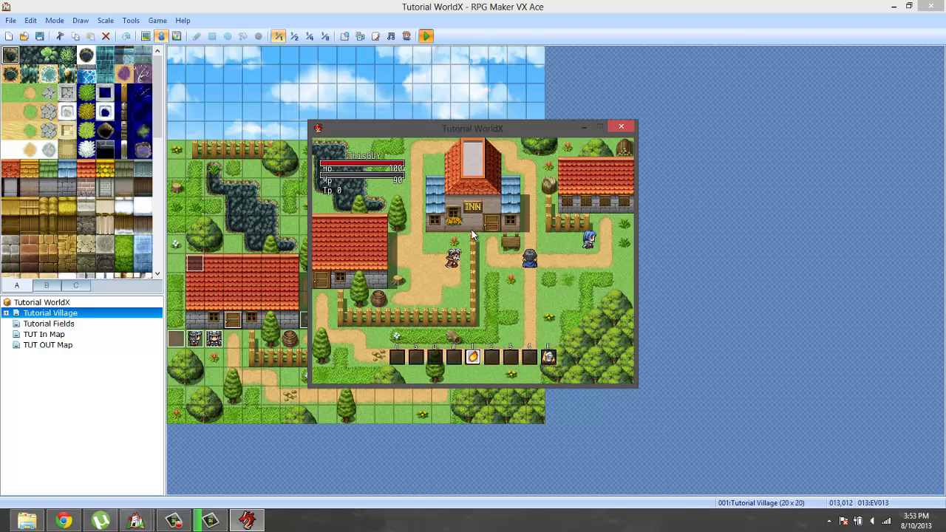
Save the game progress to File 1 and end the playtest
key("Escape")
key("Up")
key("Up")
key("Return")
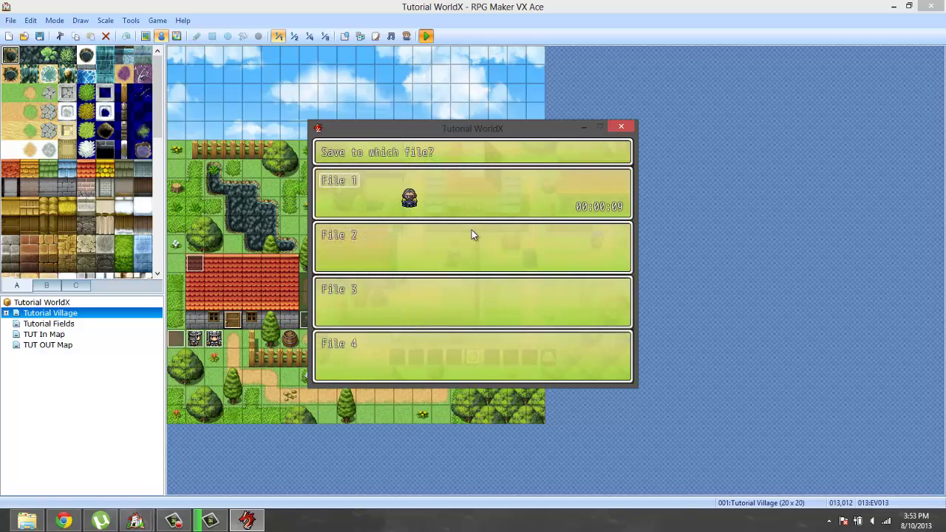
key("Escape")
left_click(620, 128)
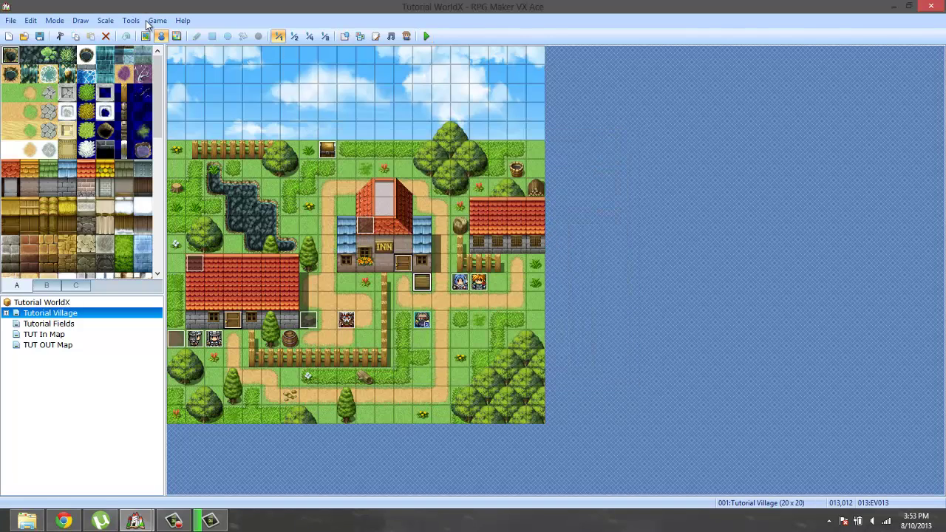
Open the database and compare the Fire item's note tags with those of the Fire blast skill
left_click(130, 20)
left_click(134, 35)
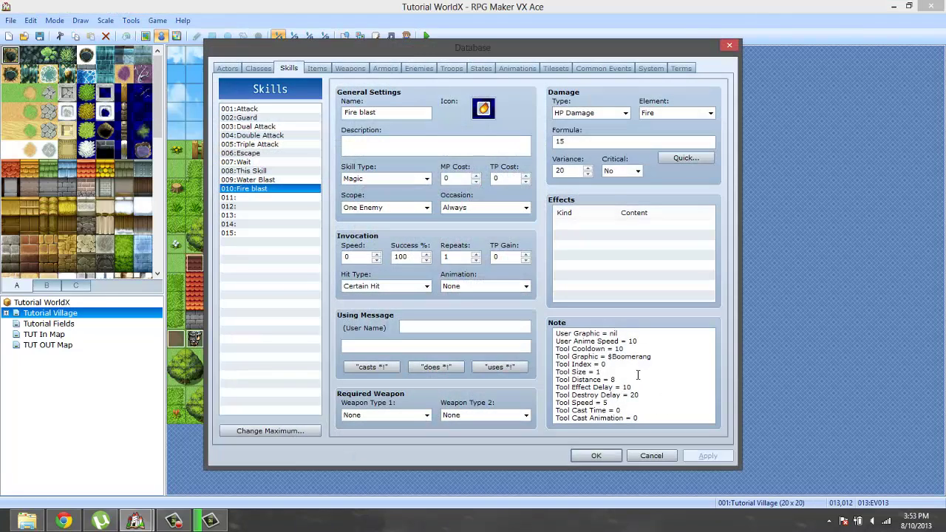
left_click(317, 67)
left_click_drag(636, 341, 638, 379)
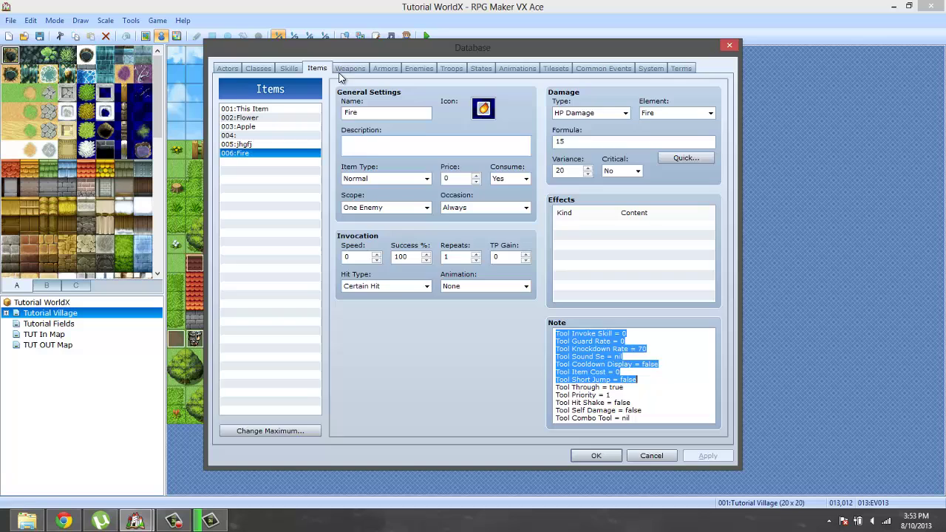
left_click(289, 68)
left_click(317, 68)
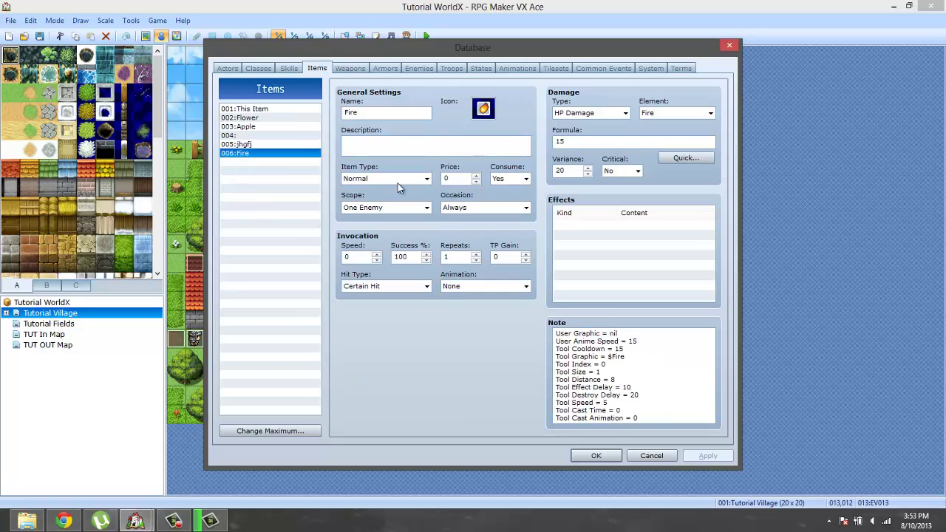
left_click(289, 68)
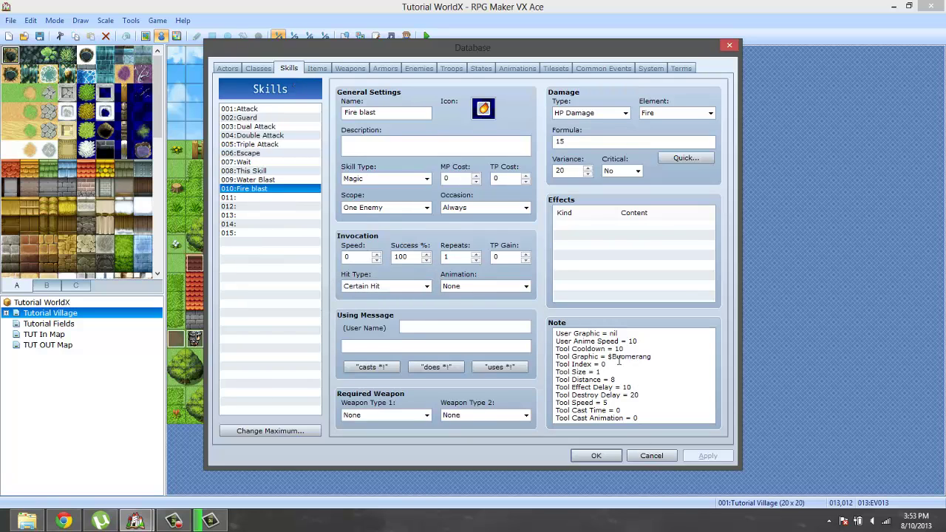
Set the Tool Graphic tag to $Fire in the Fire blast skill's note and accept the database changes
left_click_drag(611, 357, 661, 354)
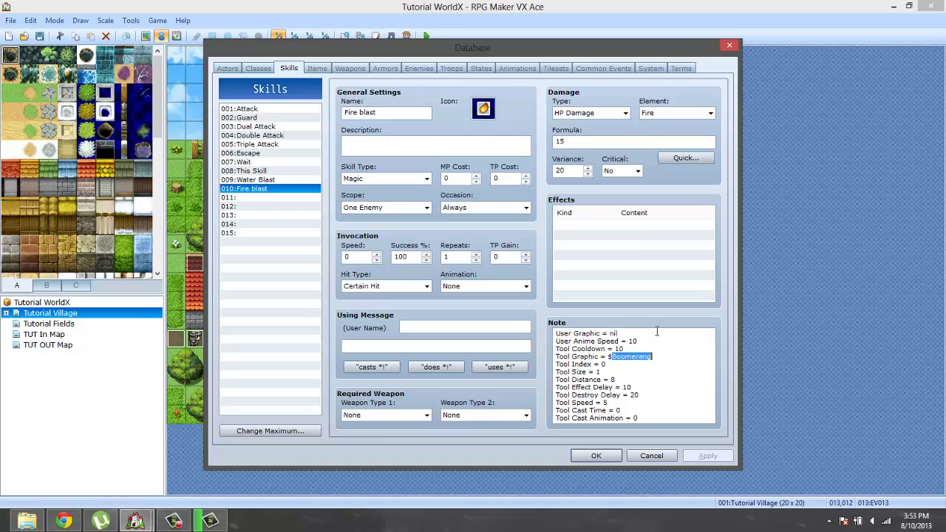
type("Fir")
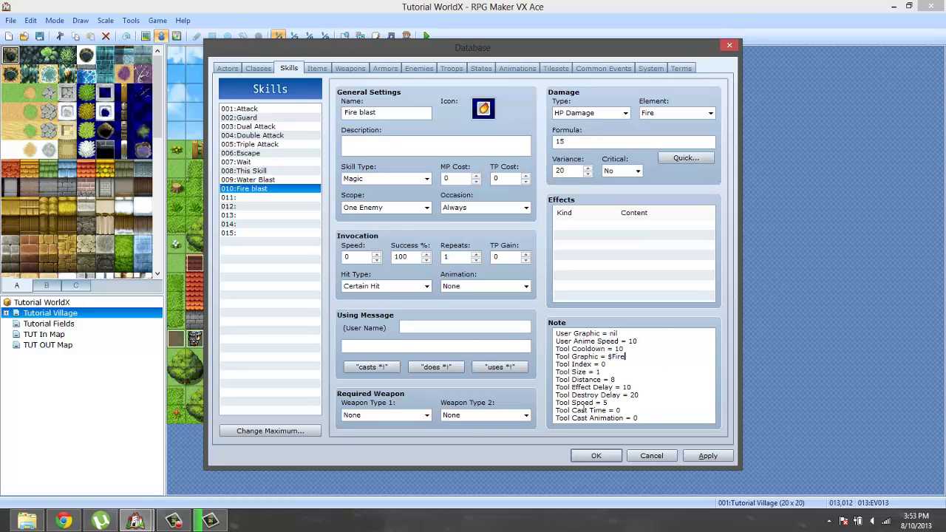
left_click_drag(607, 402, 672, 426)
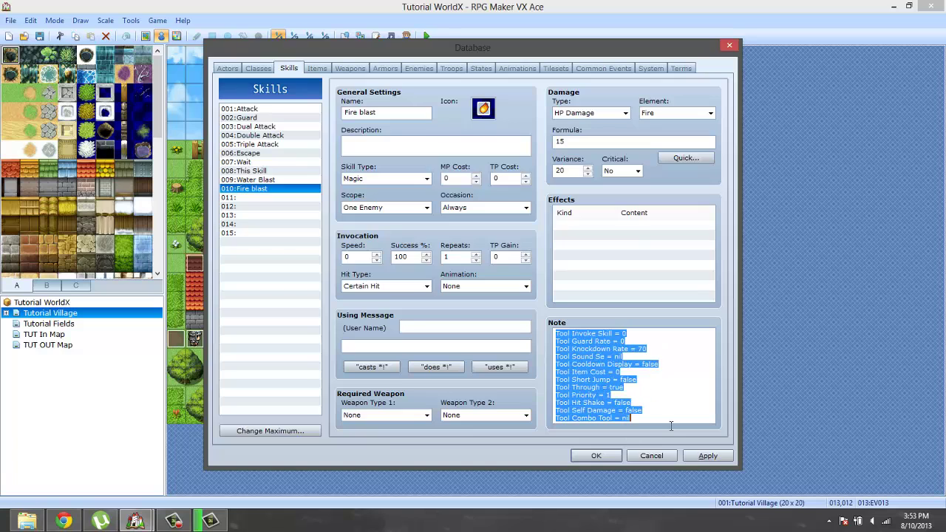
left_click_drag(649, 379, 642, 274)
left_click(650, 384)
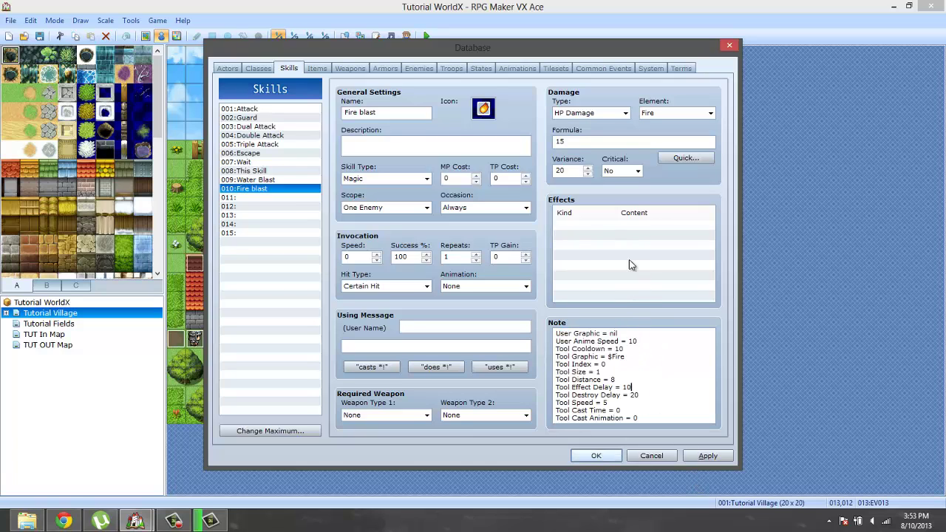
left_click(596, 456)
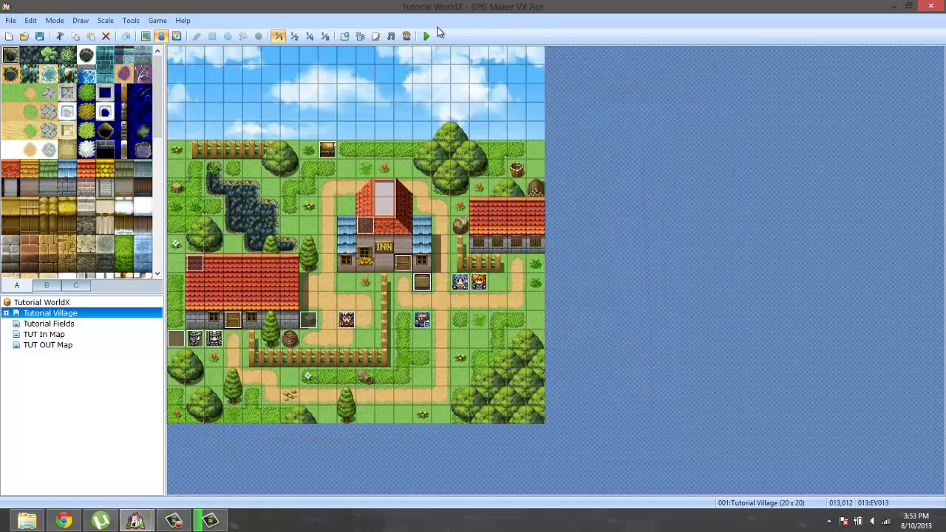
Start a playtest with the project changes saved and continue the game from File 1
left_click(426, 36)
left_click(418, 286)
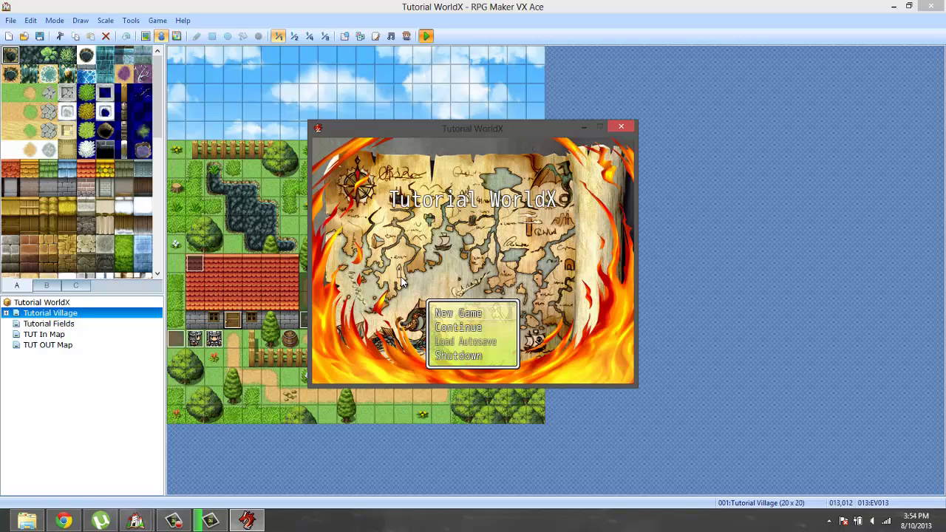
key("Down")
key("Return")
key("Return")
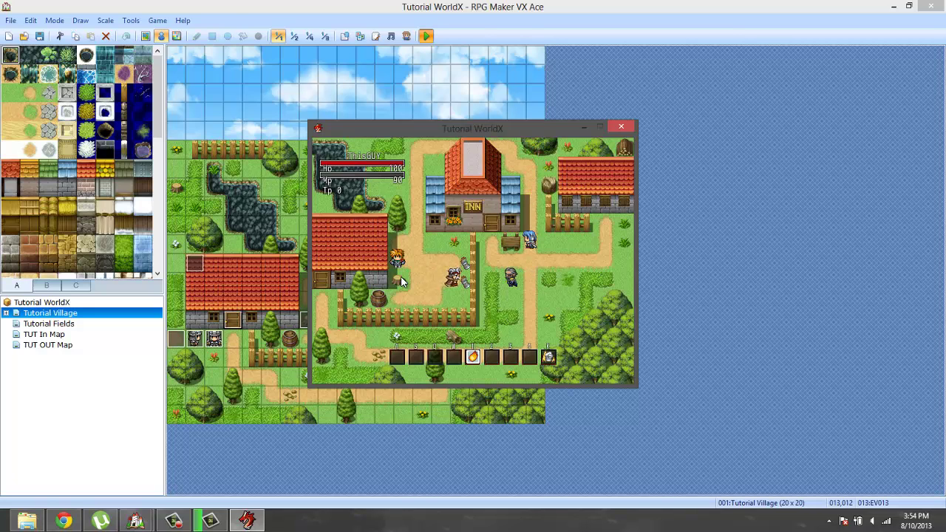
Cast Fire blast repeatedly at the enemy on the village map, and end the playtest
key("1")
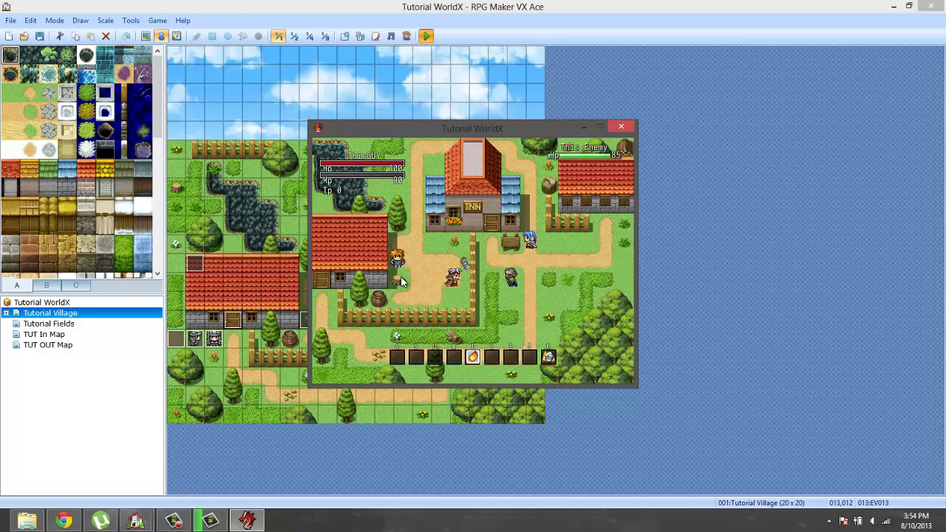
key("1")
key("1")
key("1")
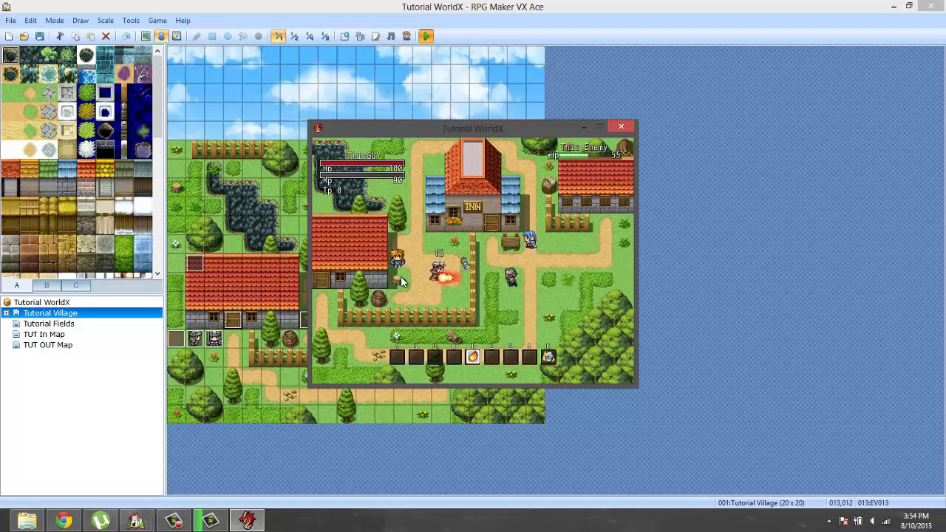
key("1")
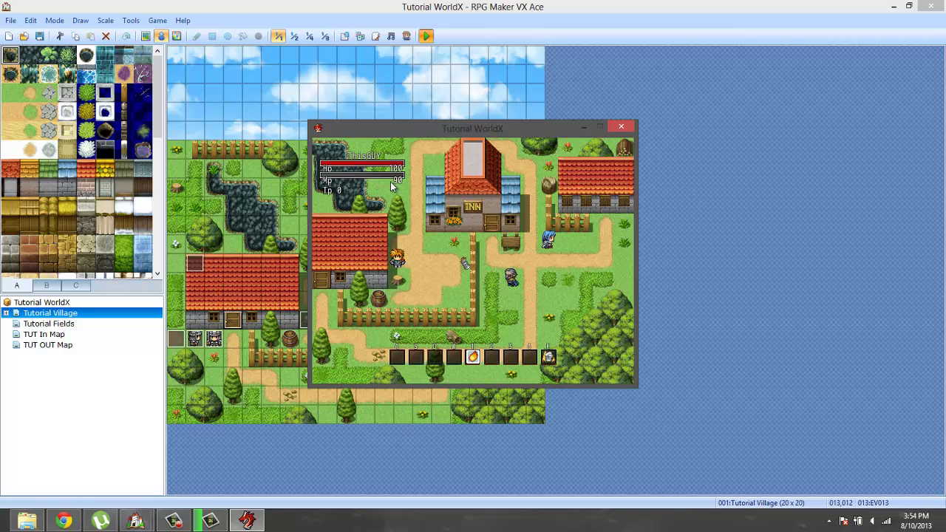
key("1")
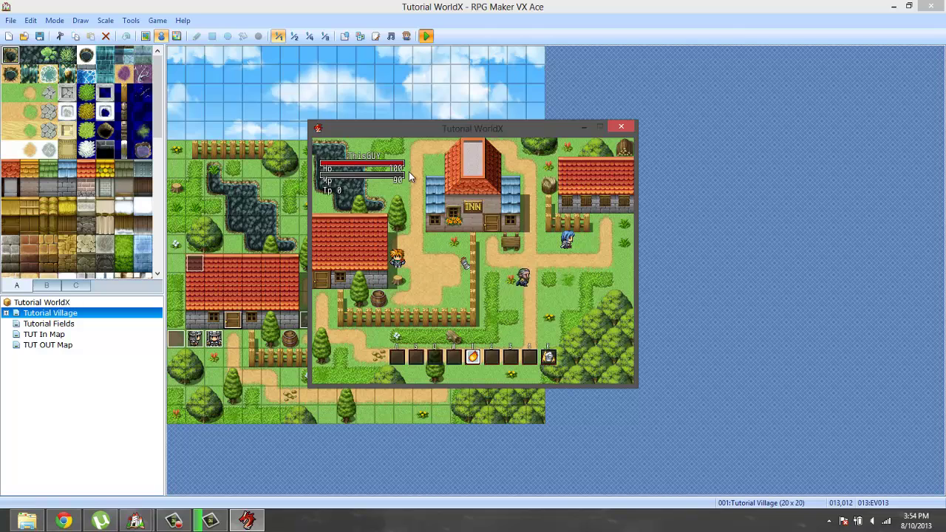
left_click(621, 127)
Set the Fire blast skill's MP cost to 5 in the database and accept the change
left_click(131, 20)
left_click(148, 34)
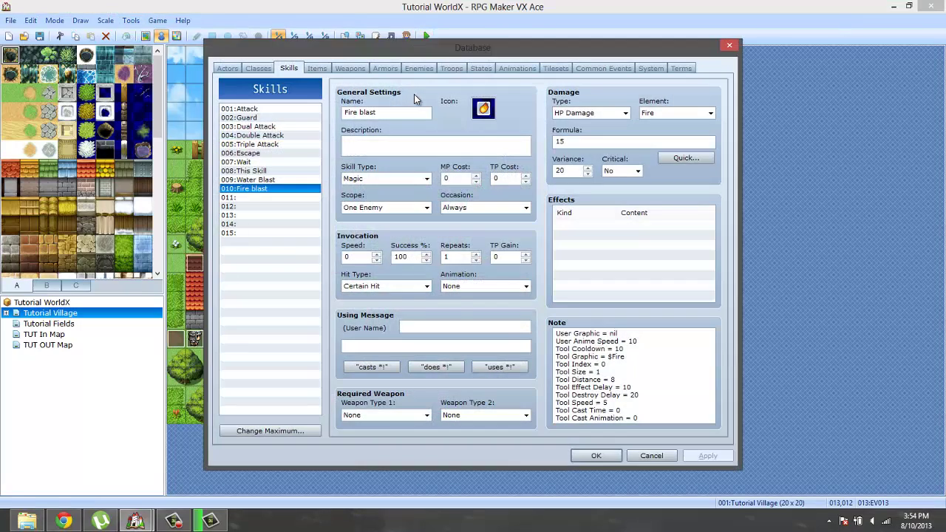
left_click(454, 179)
type("5")
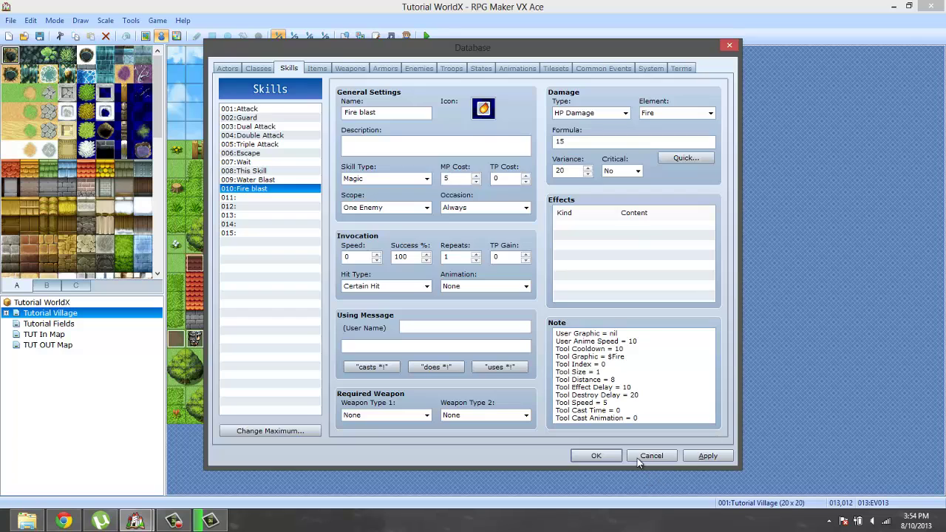
left_click(595, 456)
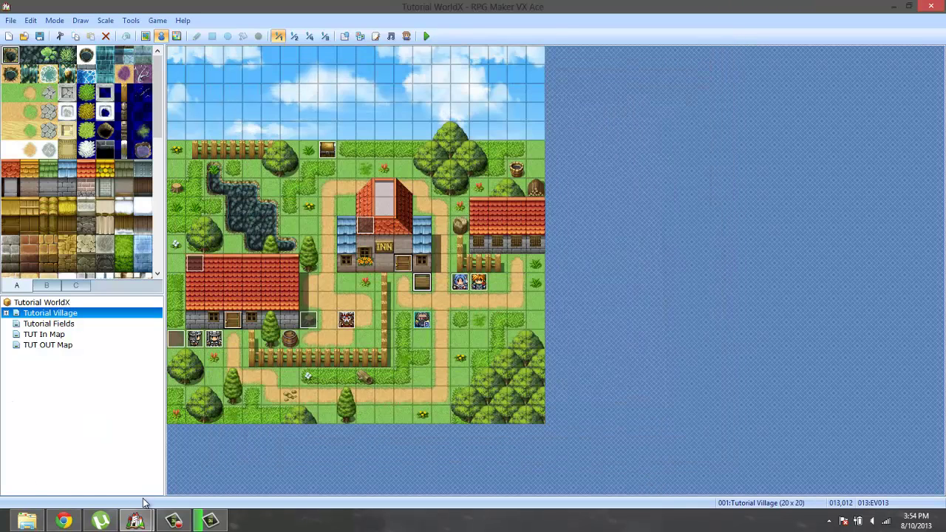
Switch to File Explorer and open the Graphics folder inside the Tutorial World project folder
left_click(27, 521)
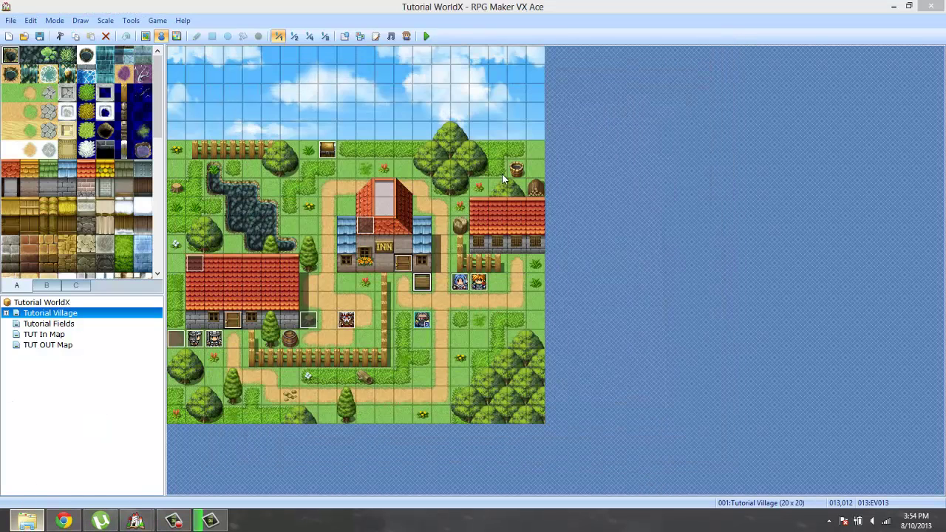
left_click(241, 93)
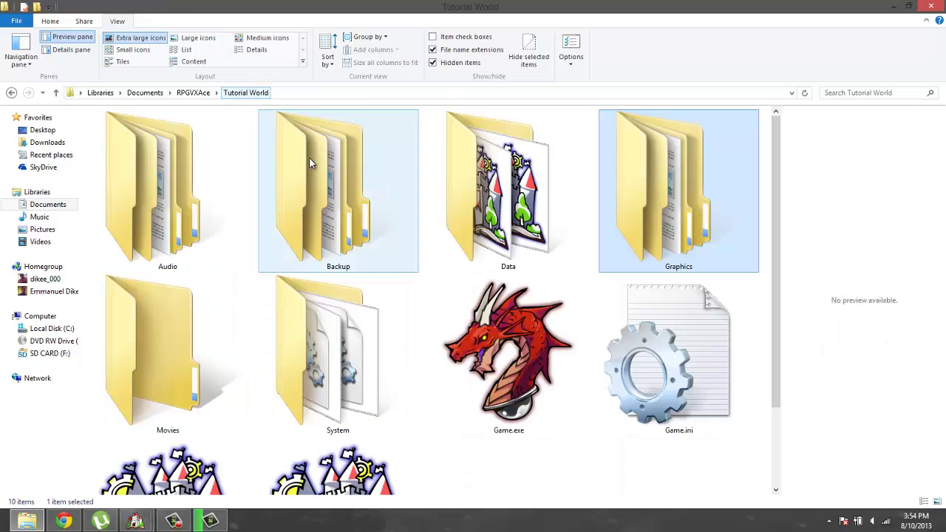
left_click(355, 193)
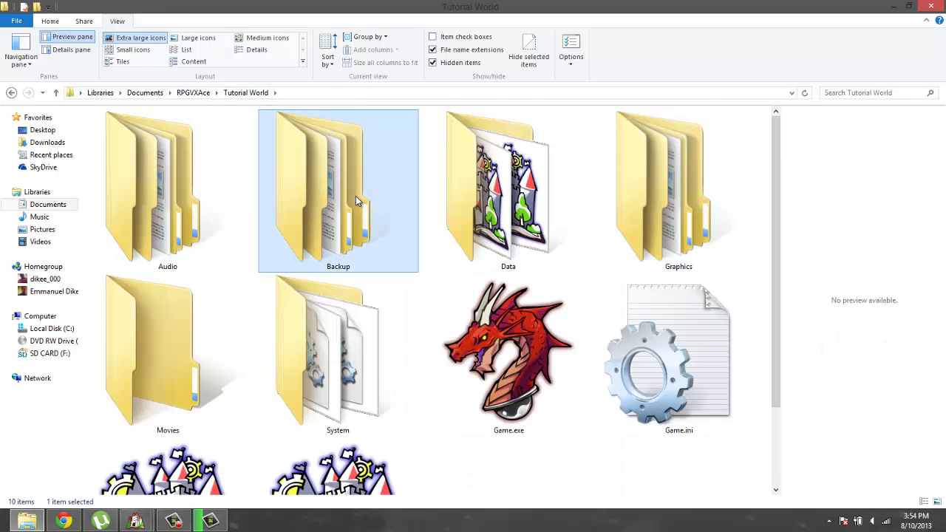
scroll(344, 296, "down", 2)
scroll(347, 305, "up", 2)
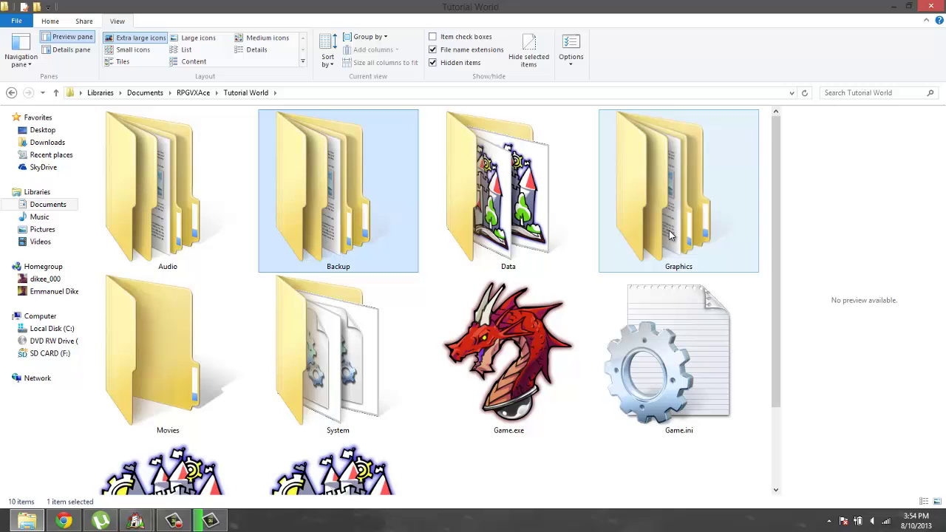
double_click(713, 218)
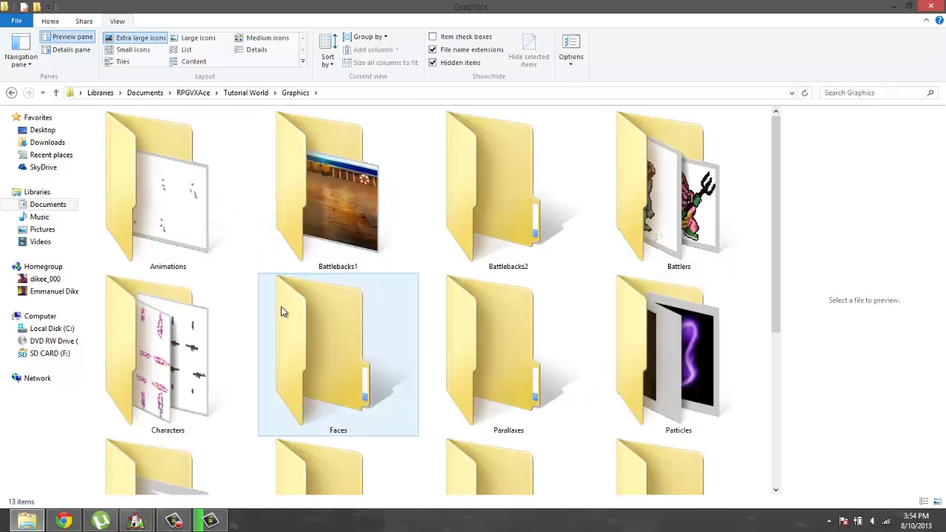
Open the Pictures folder and preview the bar images AB.png, AHP.png and AMP.png
left_click(284, 318)
scroll(609, 296, "down", 1)
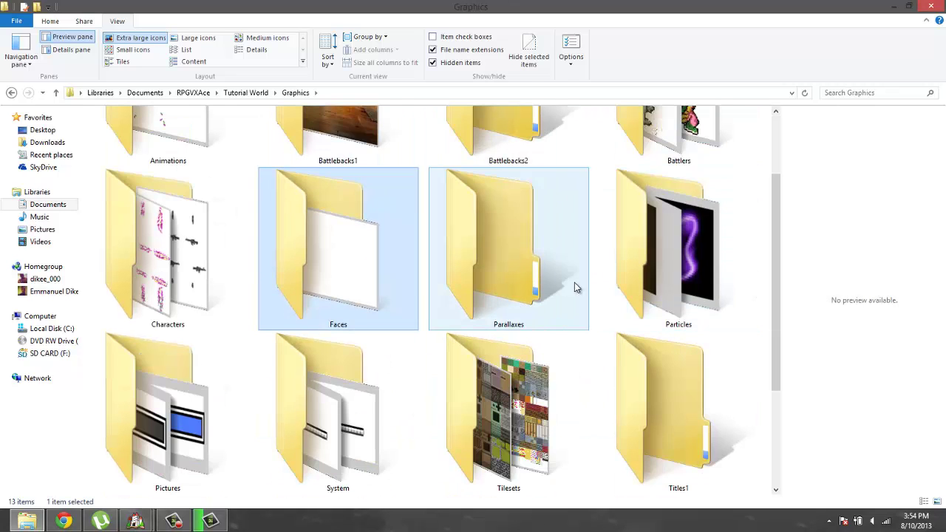
double_click(152, 376)
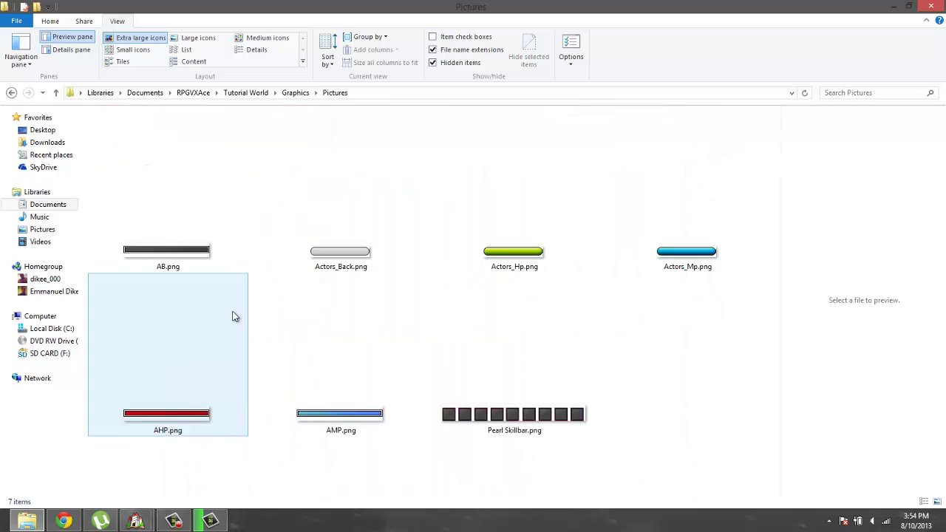
left_click(177, 255)
left_click(213, 391)
left_click(370, 424)
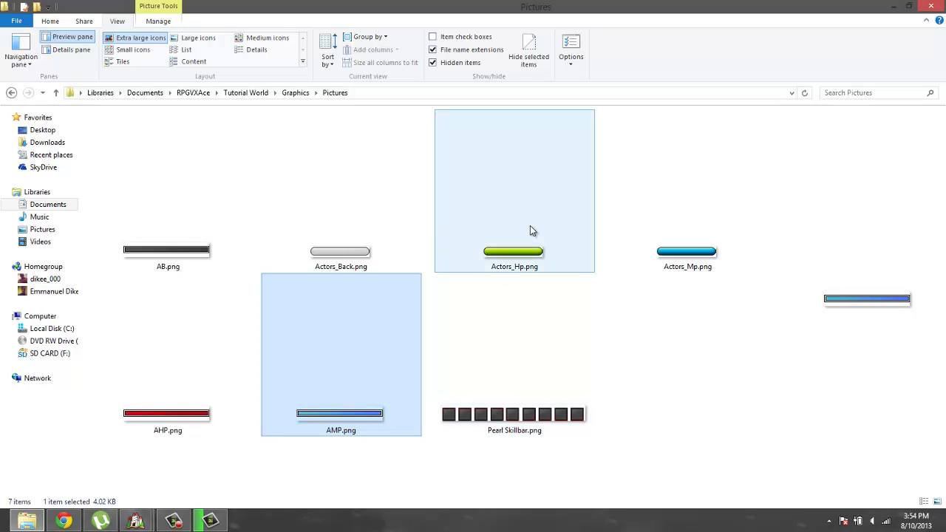
Switch back to the Tutorial WorldX project in RPG Maker VX Ace
left_click(65, 522)
left_click(31, 511)
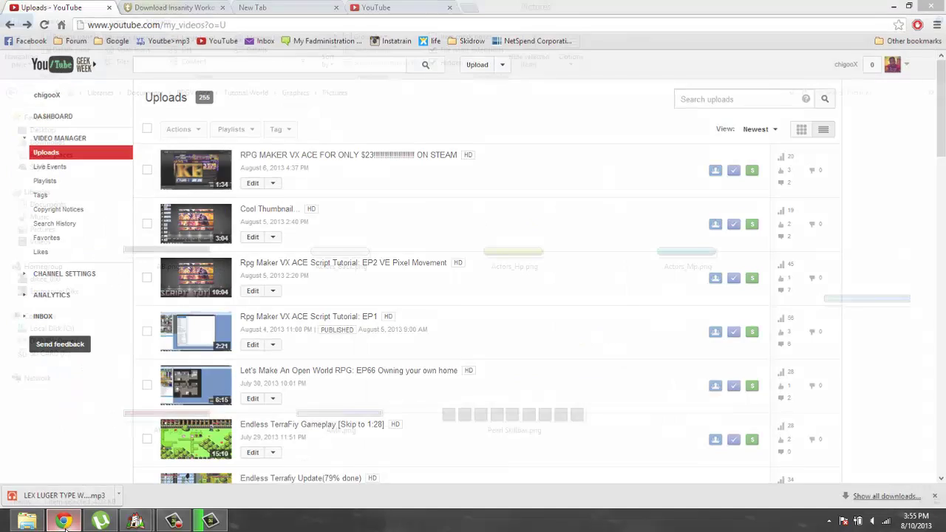
mouse_move(133, 519)
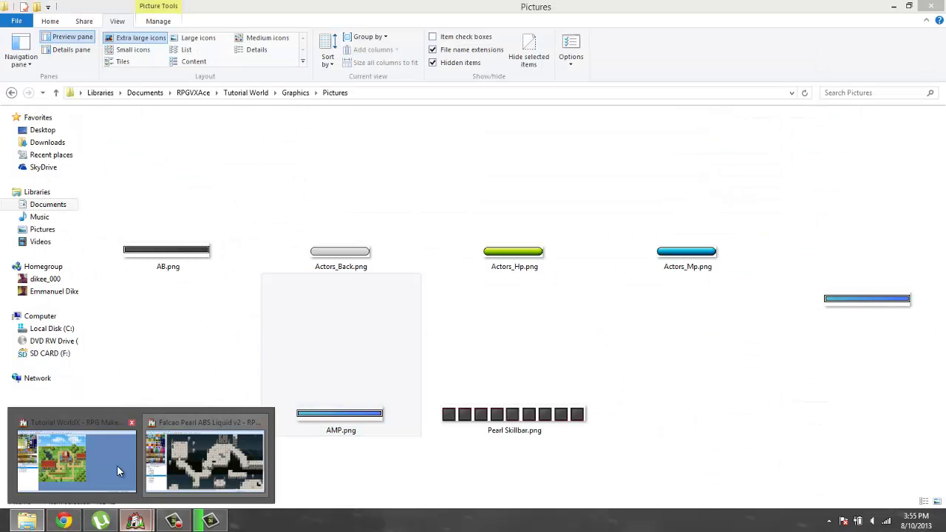
left_click(117, 465)
left_click(130, 21)
left_click(144, 35)
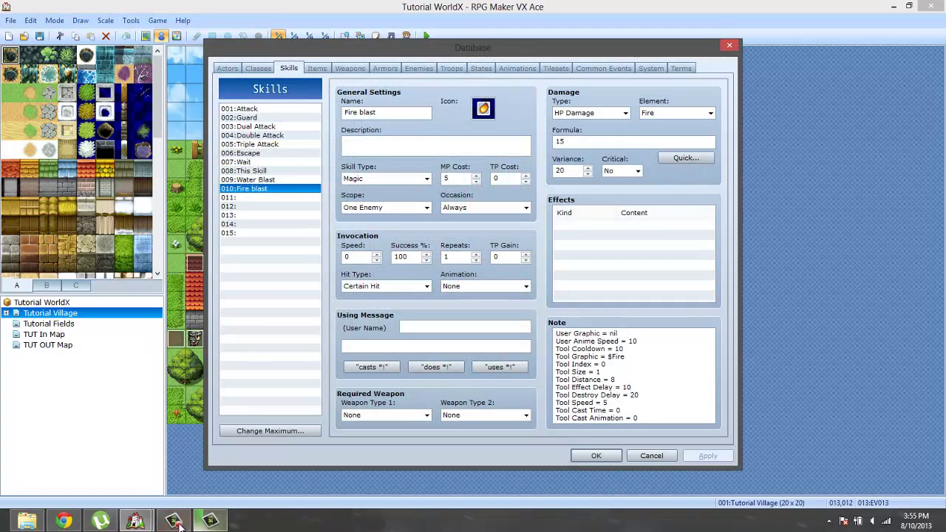
left_click(209, 521)
left_click(921, 433)
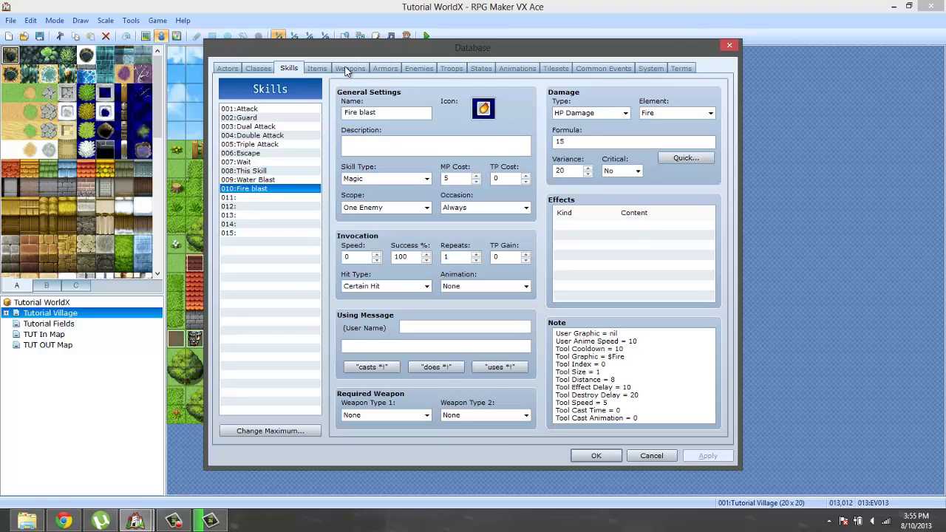
left_click(730, 45)
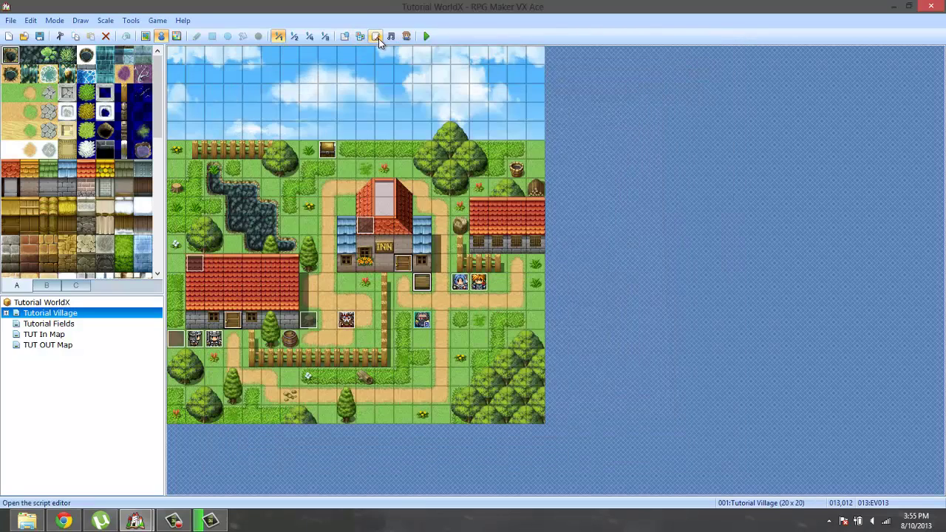
Set ActorsMp to "AMP" in the Pearl Life Bars script and accept the script changes
left_click(376, 36)
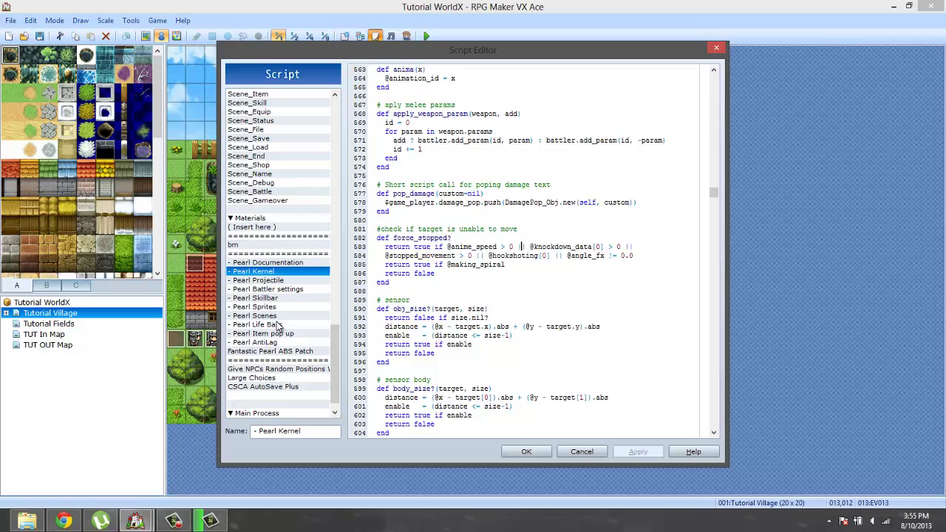
left_click(278, 326)
scroll(457, 289, "down", 5)
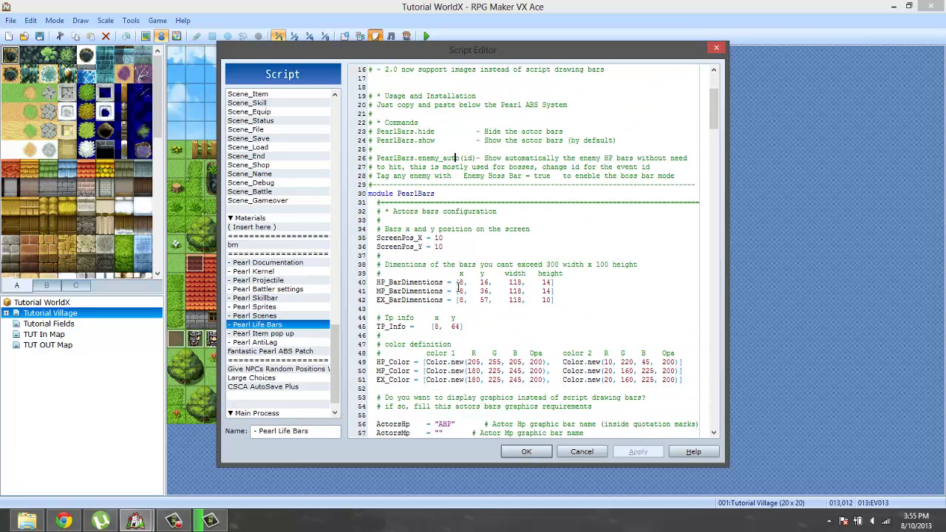
scroll(458, 287, "down", 2)
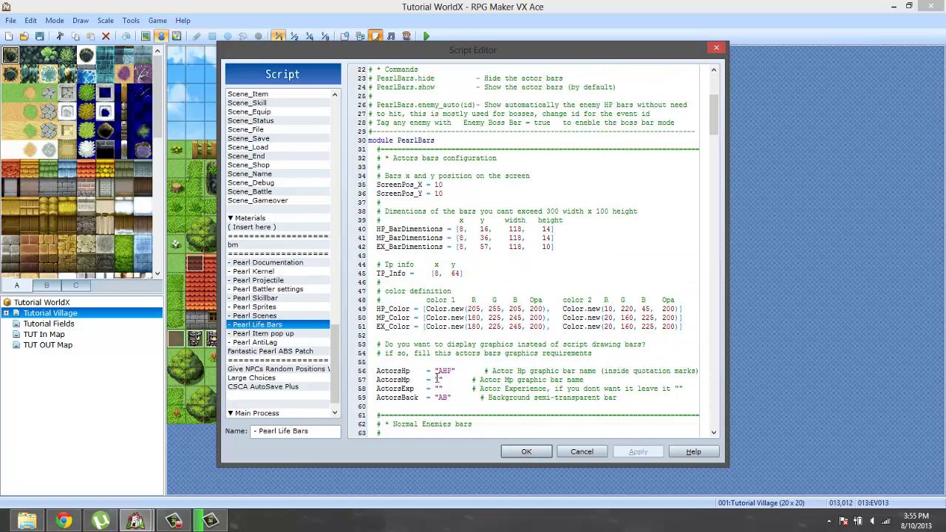
type("A")
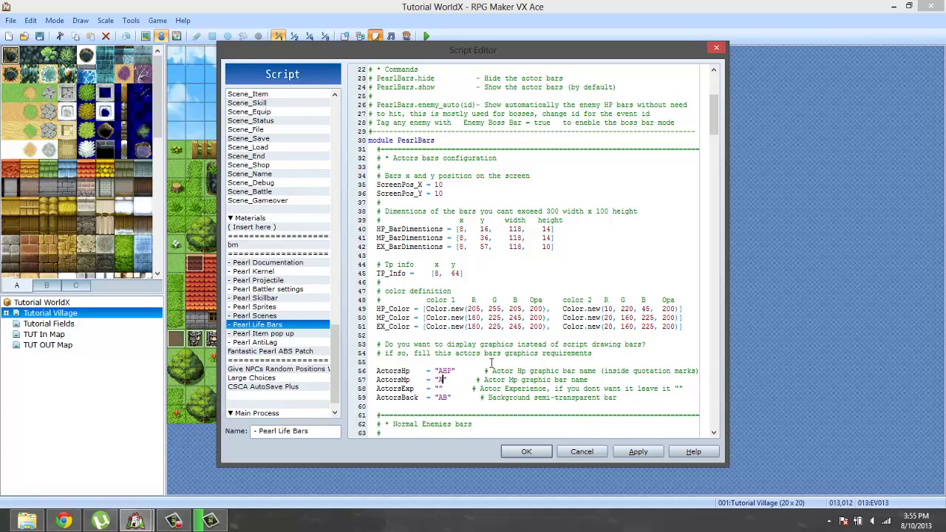
type("MP")
left_click(526, 452)
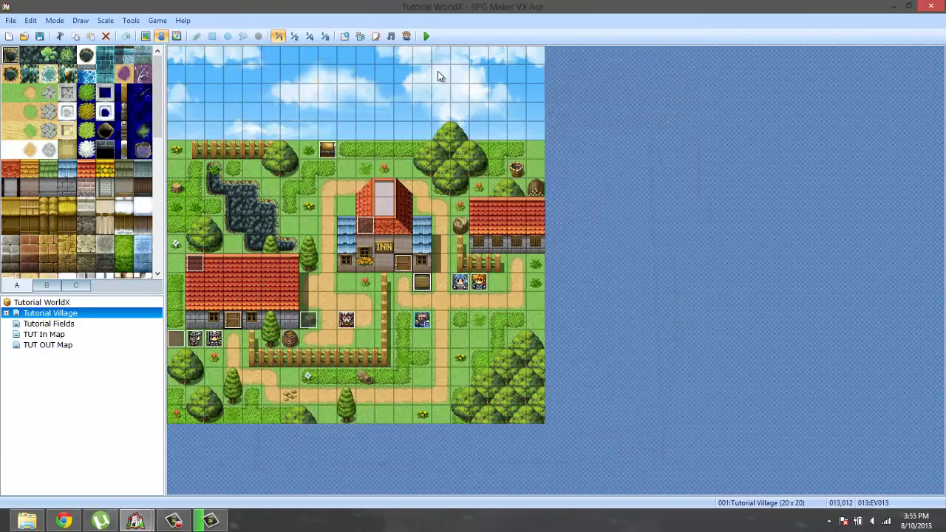
Start a playtest of the project and load the saved game in File 1
left_click(427, 37)
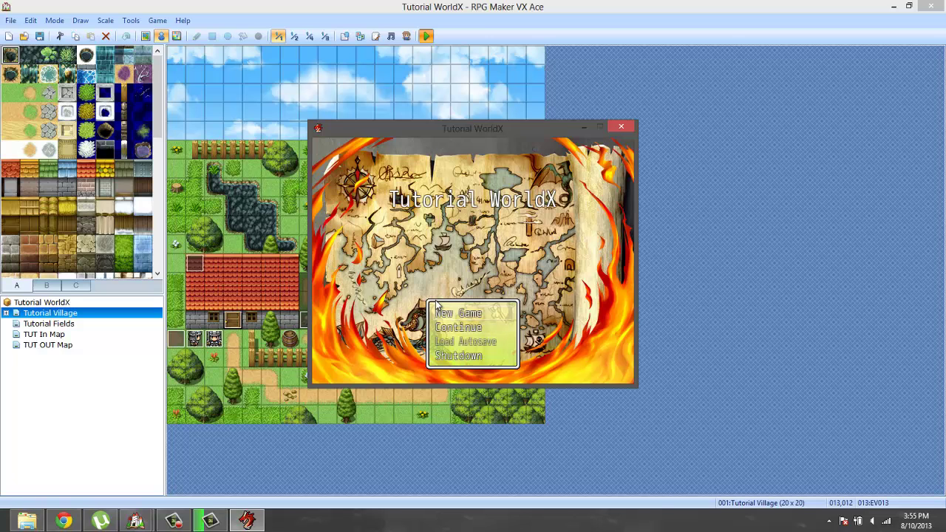
key("Return")
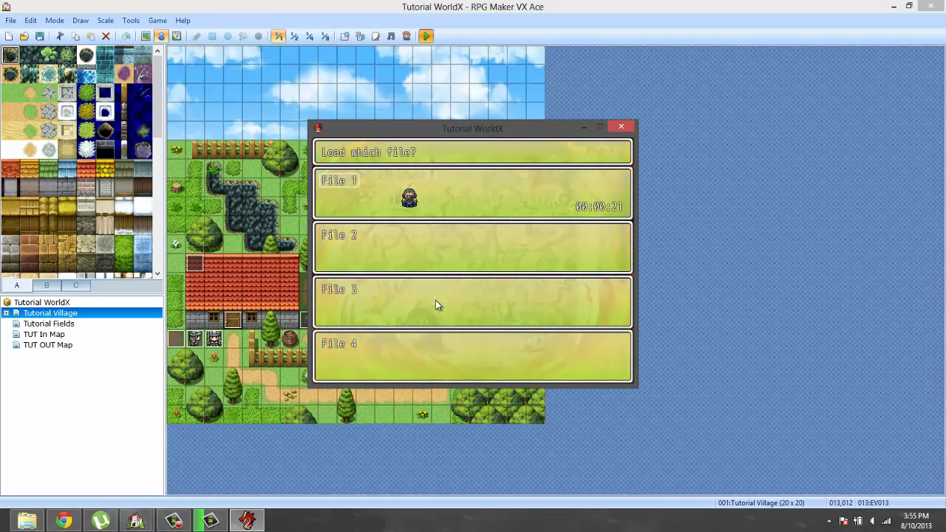
key("Return")
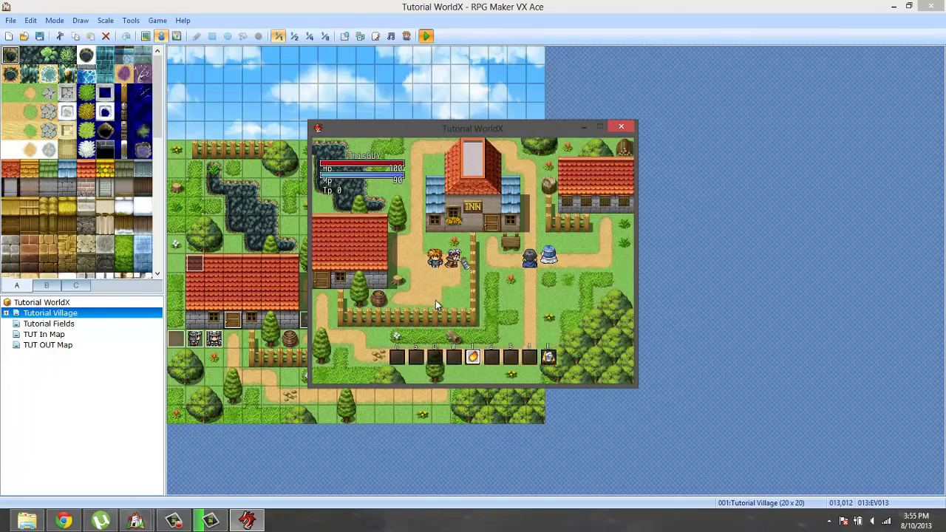
Cast Fire blast several times in the village to check the MP bar, and end the playtest
key("1")
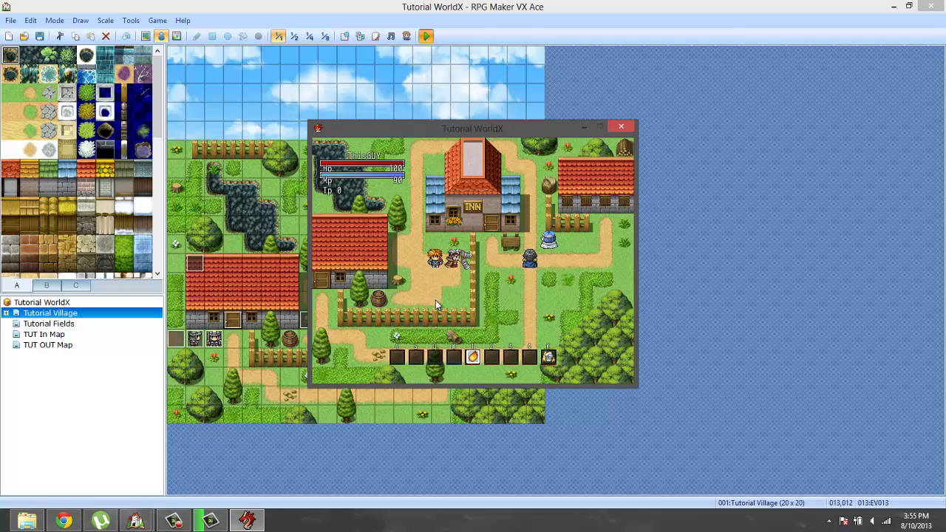
key("1")
key("1")
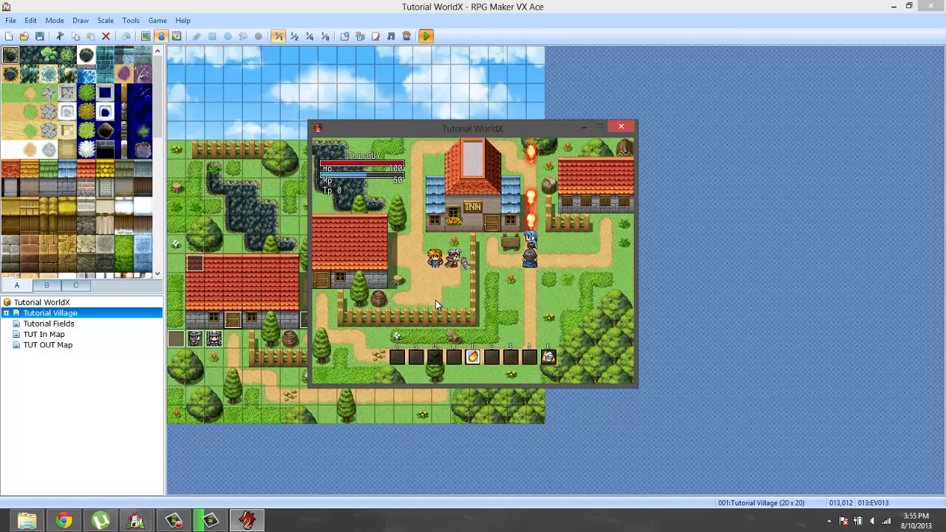
key("1")
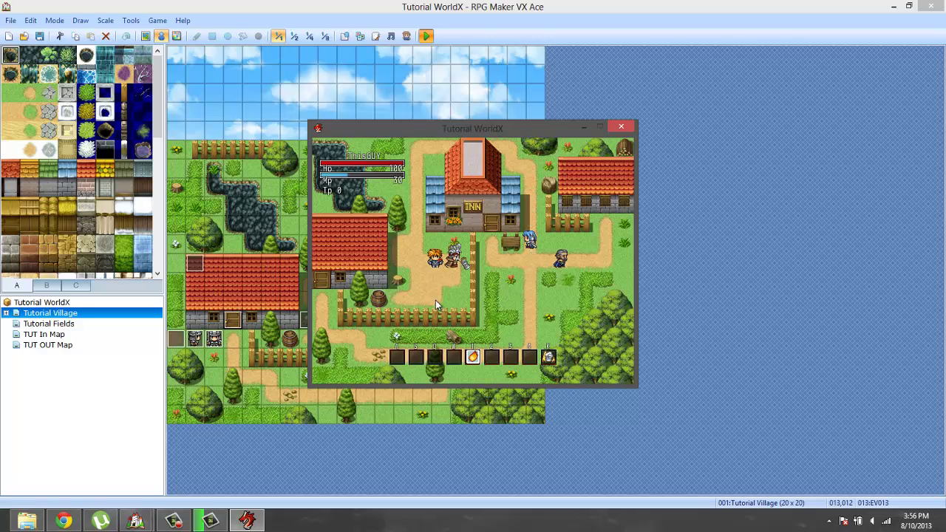
key("1")
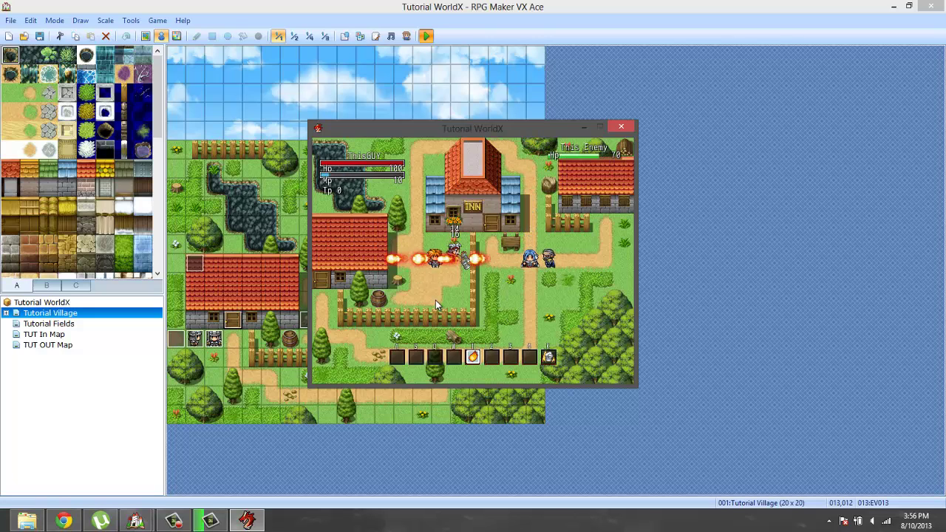
left_click(622, 127)
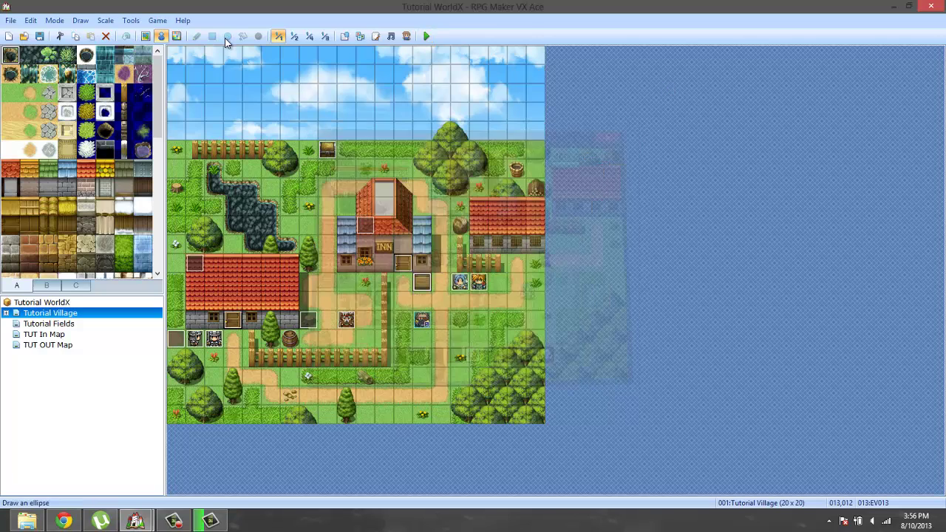
Open the database and select the whole note text of the Fire blast skill
left_click(157, 20)
left_click(147, 37)
left_click(146, 37)
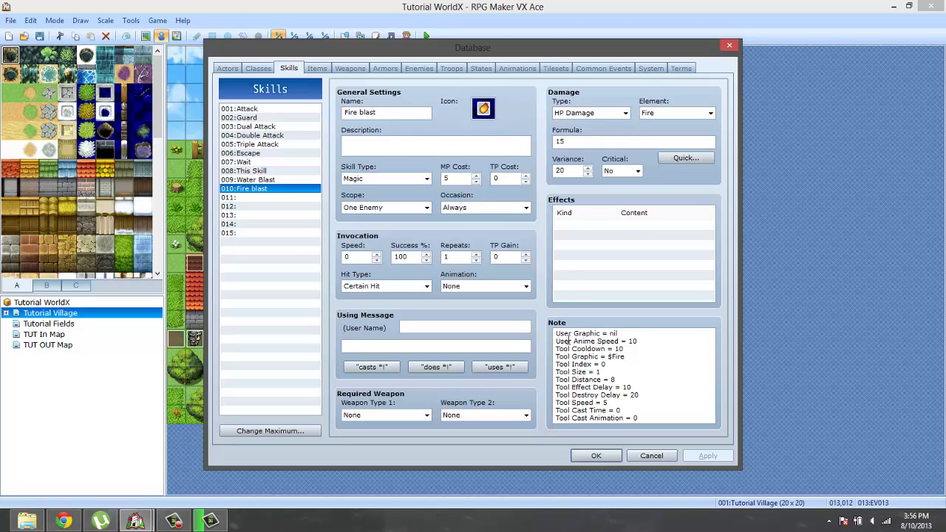
left_click_drag(556, 333, 702, 526)
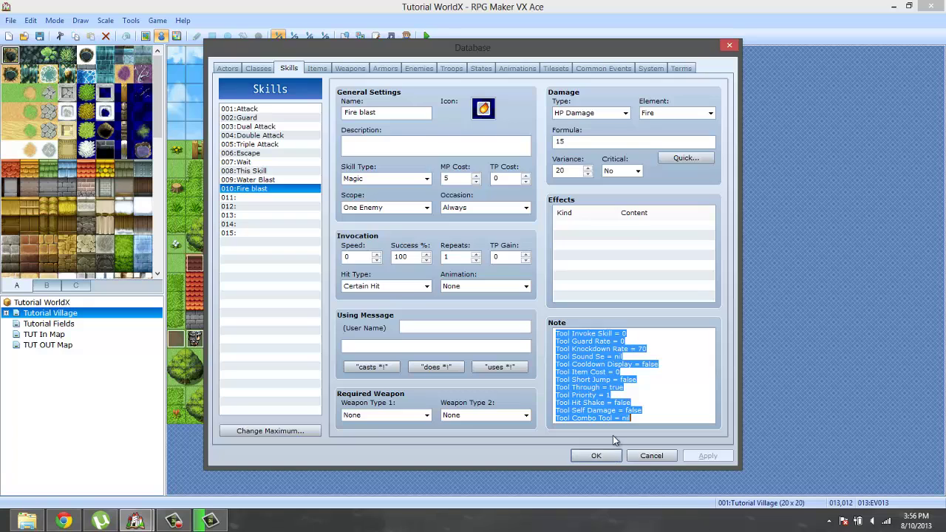
left_click(641, 417)
left_click_drag(627, 412, 459, 268)
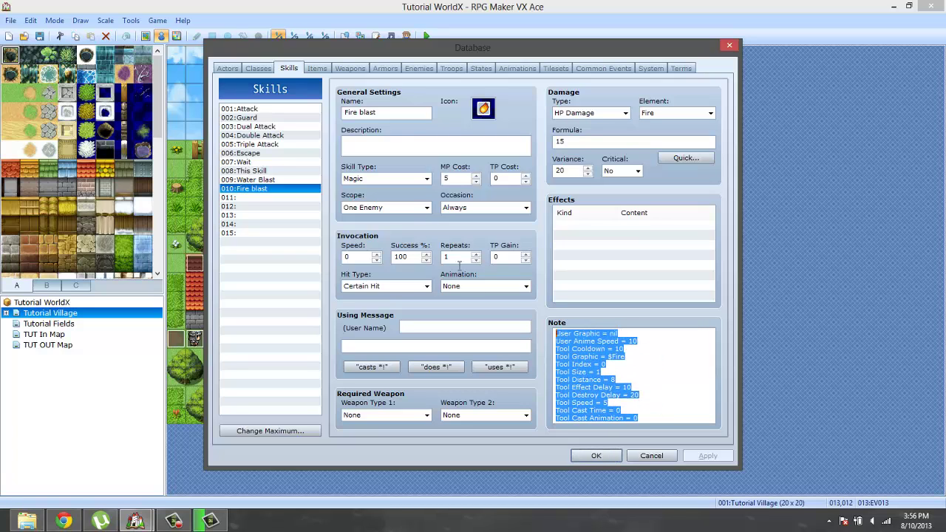
left_click(607, 349)
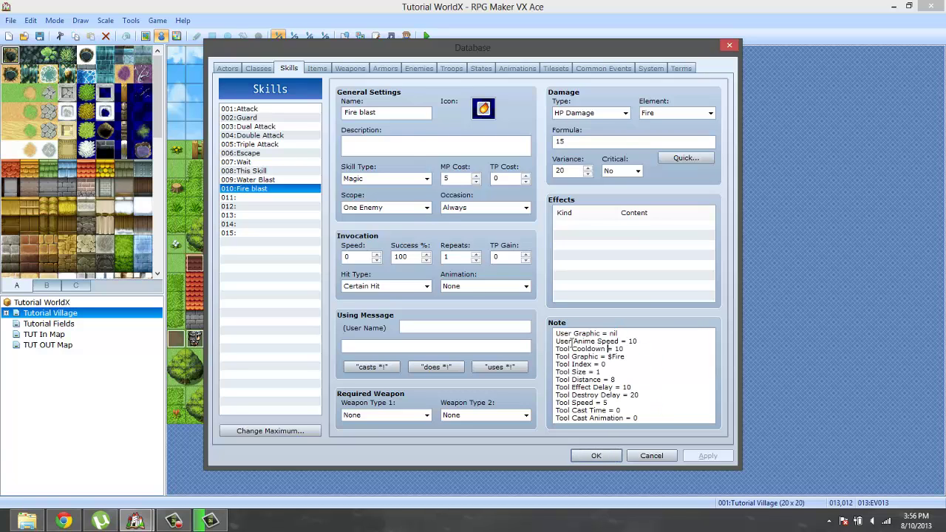
Copy the Peral Sword entry in the weapons database and raise the maximum number of weapons to 5
left_click(321, 68)
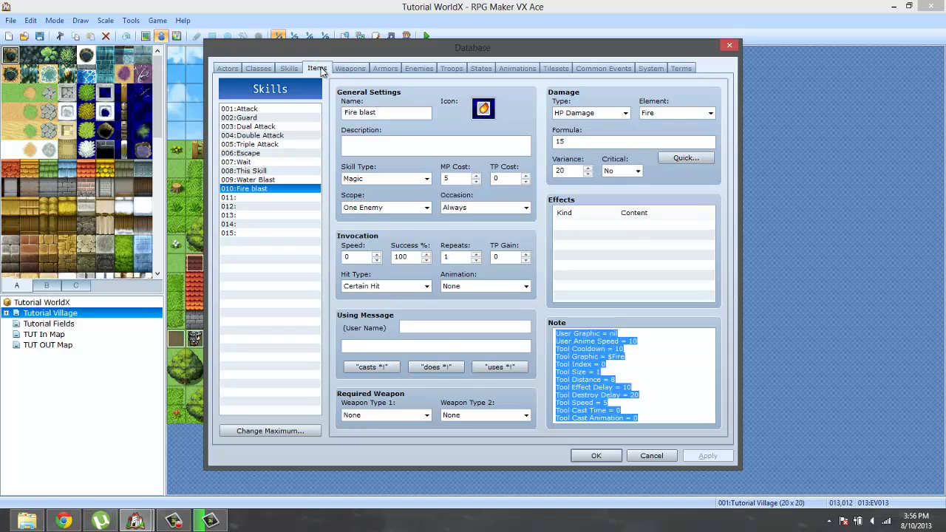
left_click(348, 71)
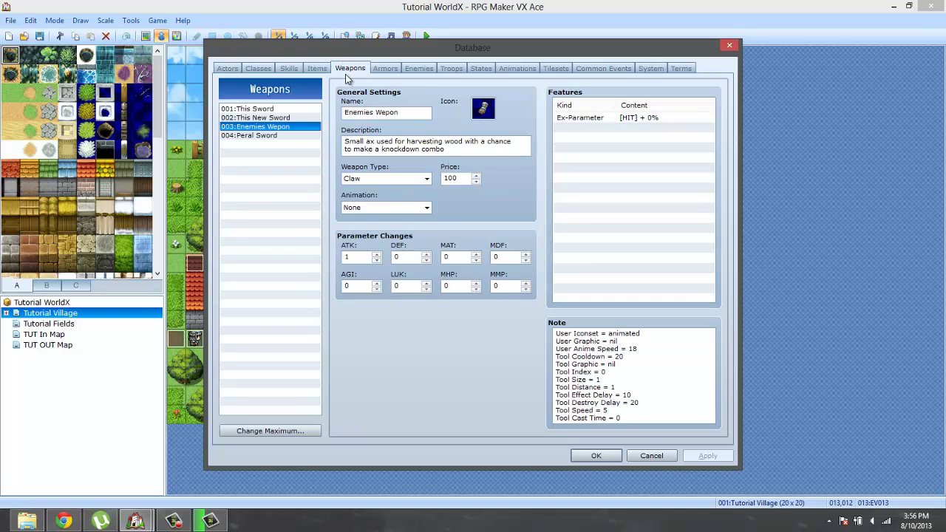
right_click(266, 136)
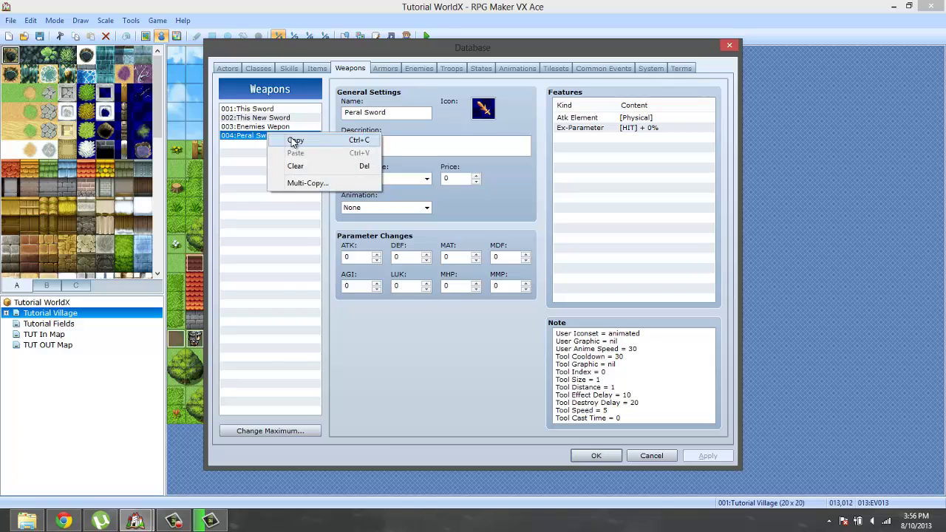
left_click(295, 139)
left_click(264, 427)
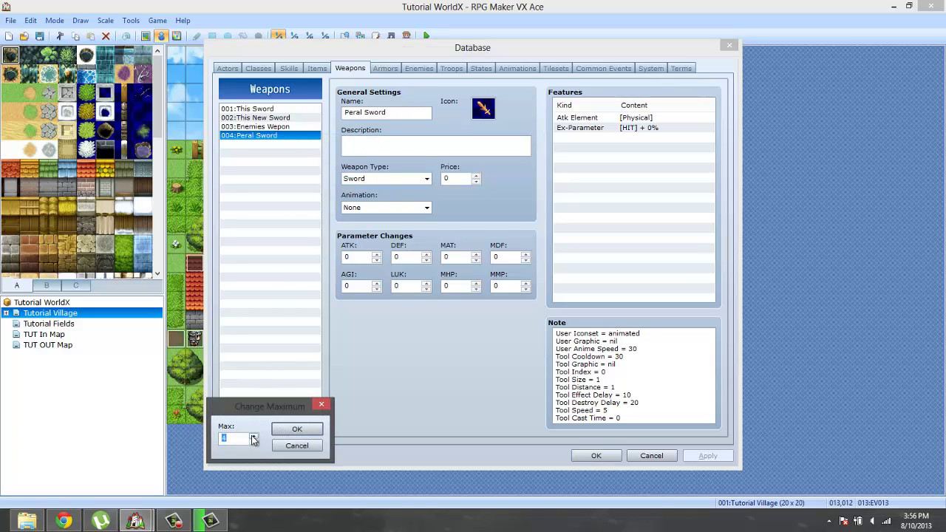
left_click(278, 432)
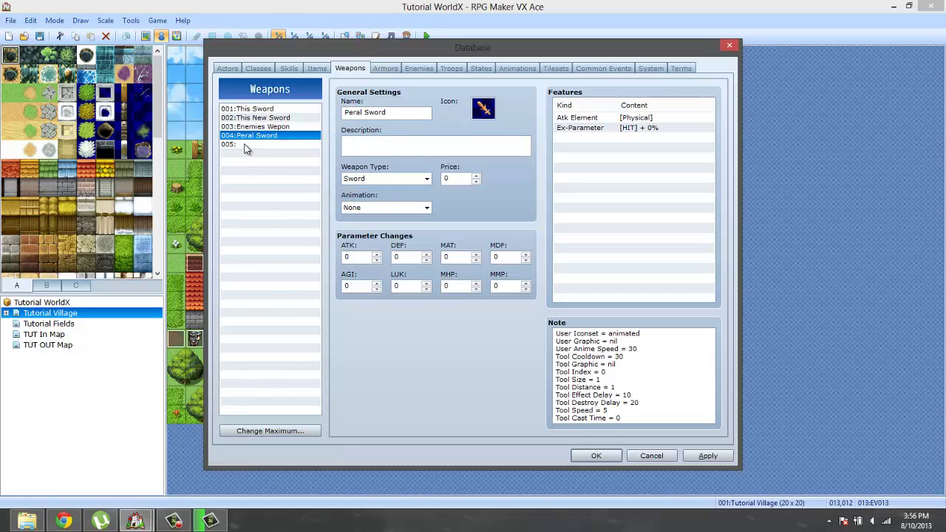
Paste the copied weapon into the empty weapon slot 005 and rename it Peral Sword I
right_click(244, 144)
left_click(275, 180)
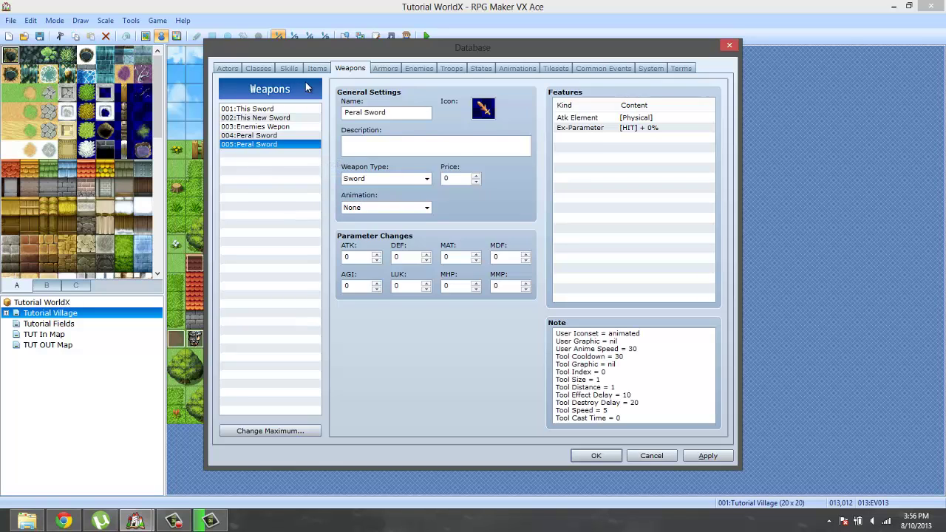
left_click(405, 111)
left_click(413, 113)
Copy the note text of the Fire blast skill, from User Graphic down to Tool Combo Tool
left_click(272, 71)
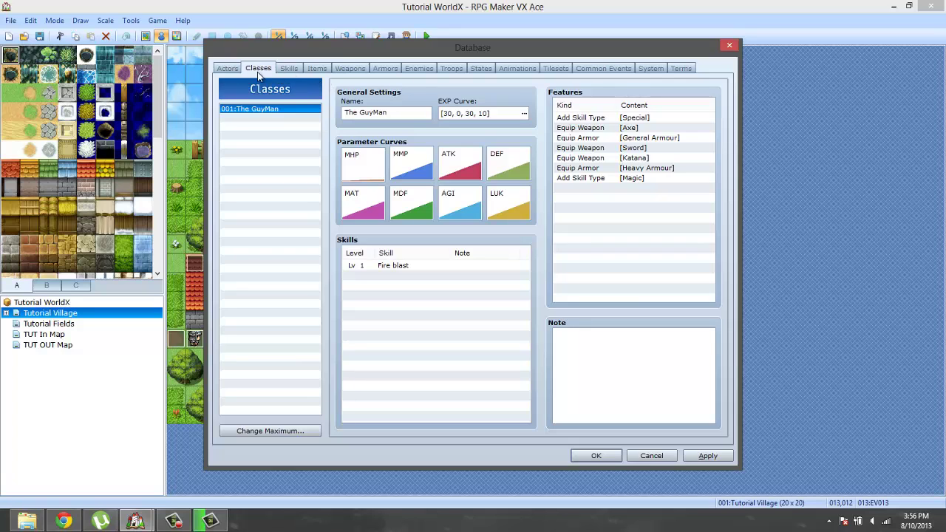
left_click(287, 69)
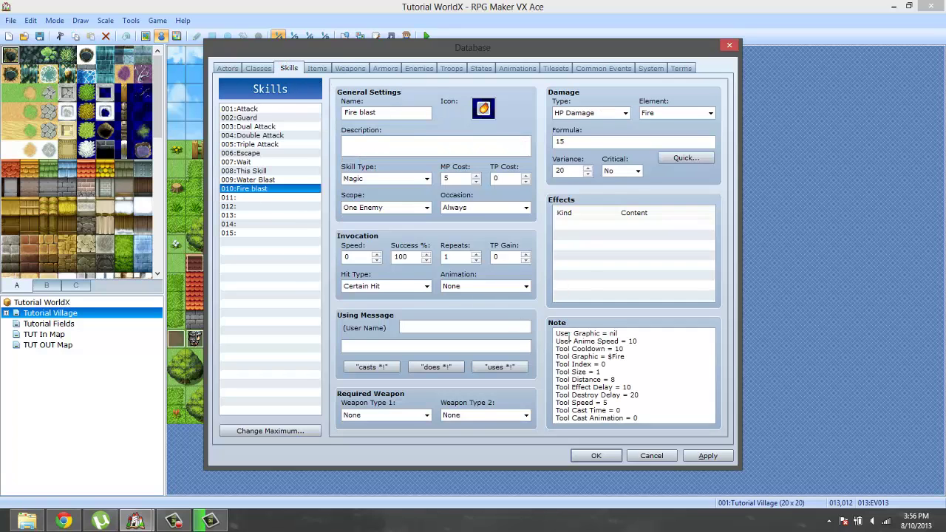
left_click_drag(558, 333, 721, 530)
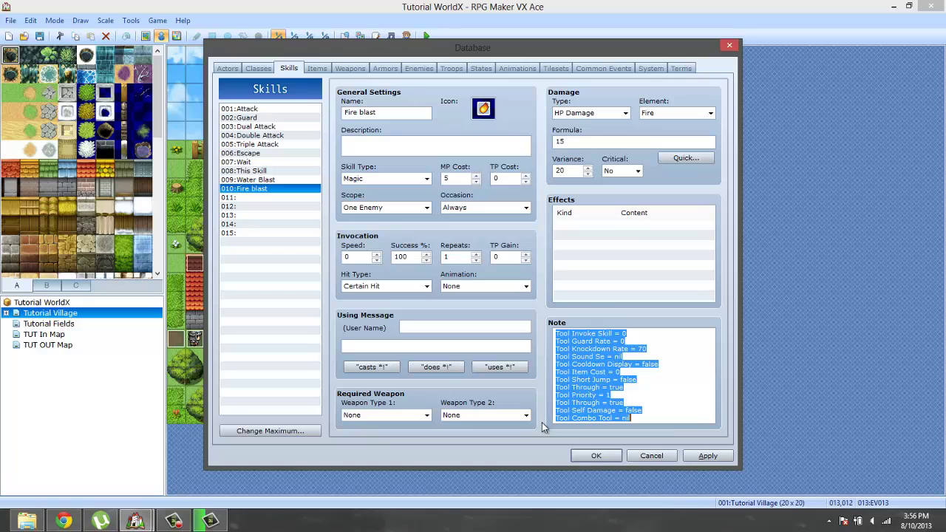
right_click(573, 380)
left_click(623, 245)
Replace the Peral Sword I note settings below User Iconset = animated with the copied Fire blast text and accept the database changes
left_click(317, 68)
left_click(350, 68)
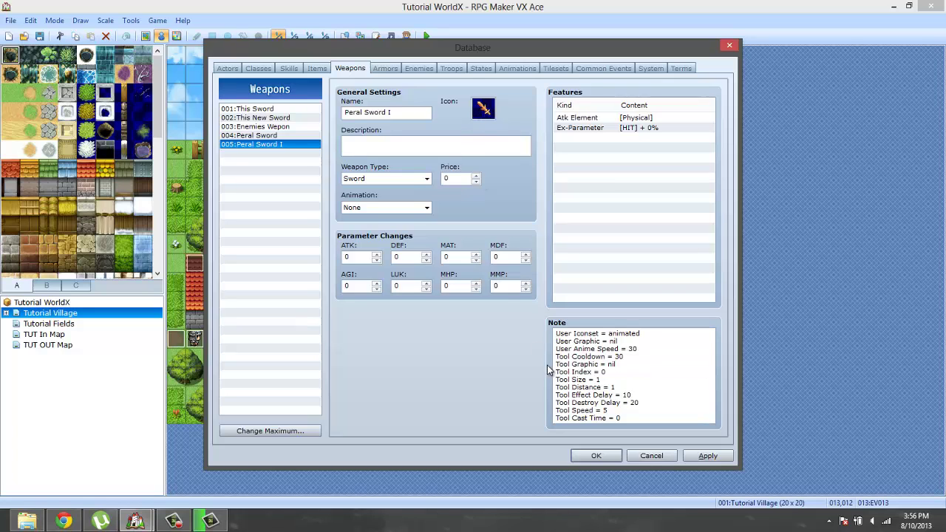
key("ctrl+a")
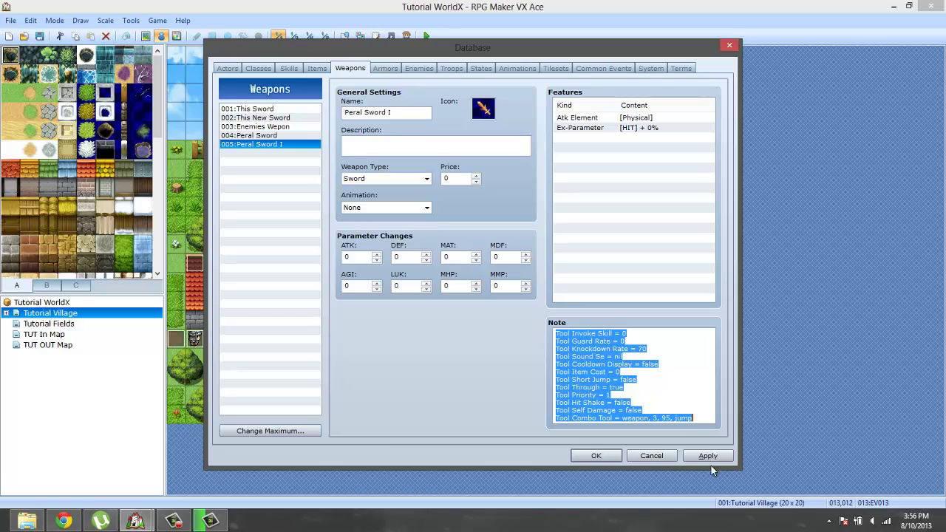
right_click(613, 387)
left_click(649, 271)
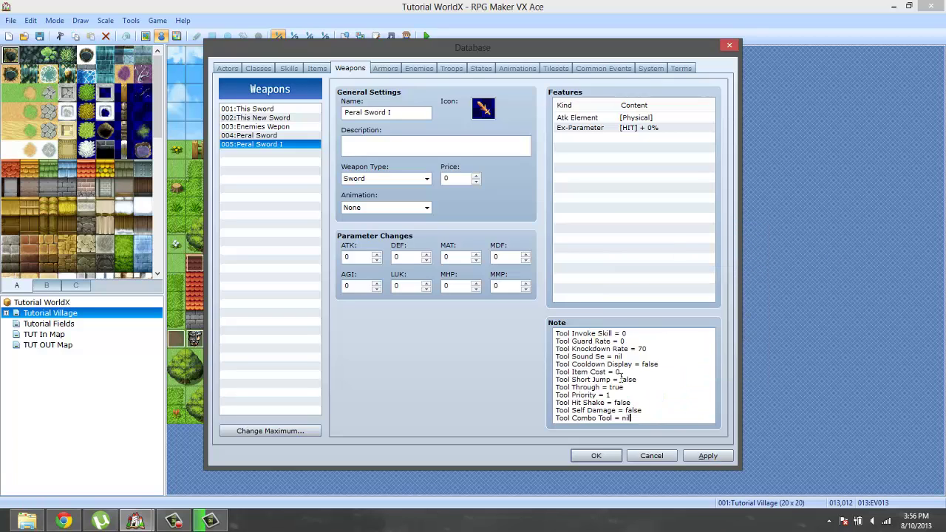
key("ctrl+a")
scroll(629, 370, "up", 1)
left_click(622, 364)
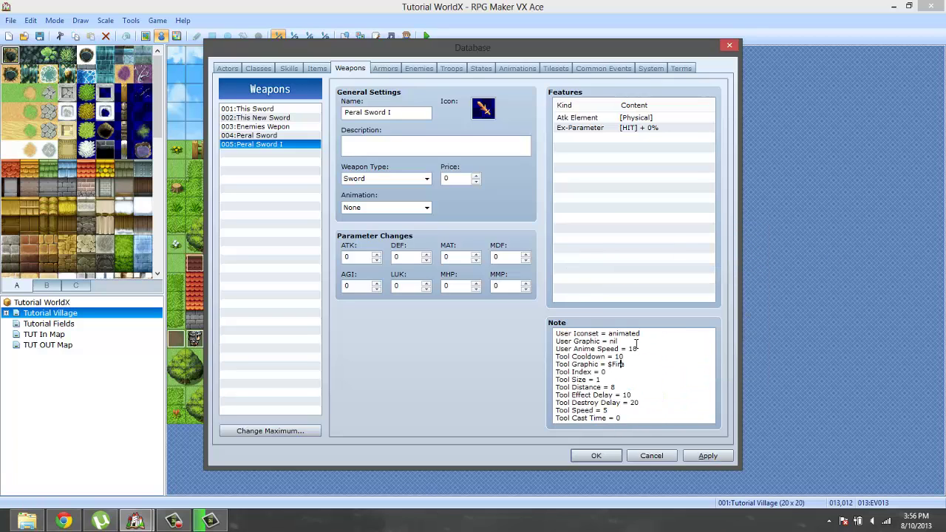
left_click(597, 456)
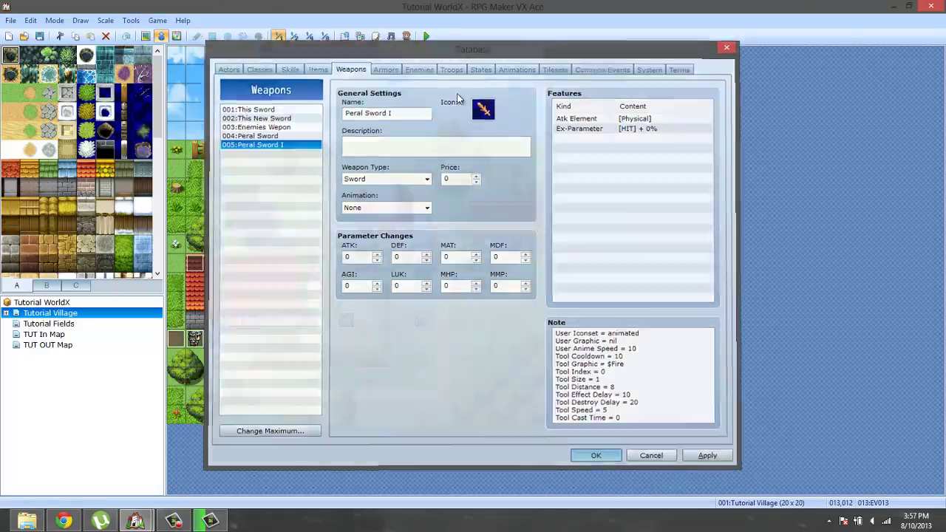
Playtest the saved game, attack the village characters with the fire-shooting sword, and end the playtest
left_click(426, 37)
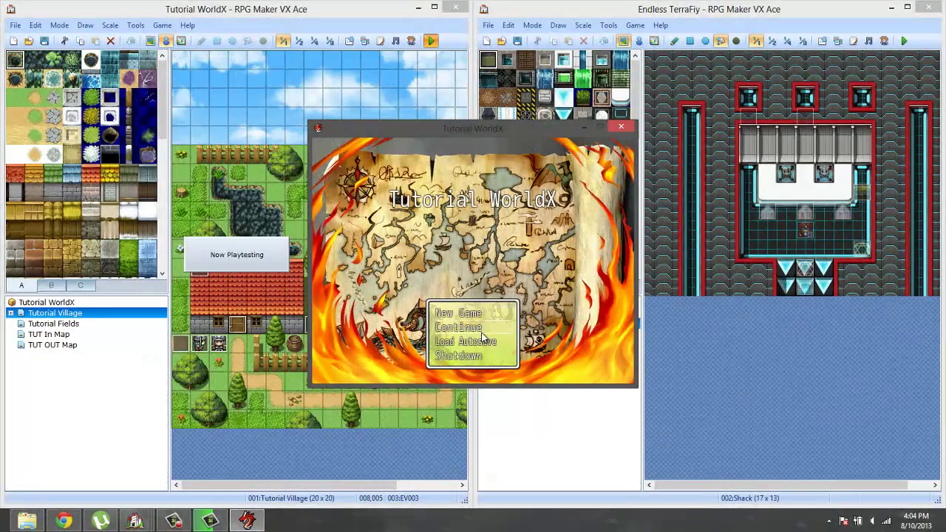
key("Return")
key("Return")
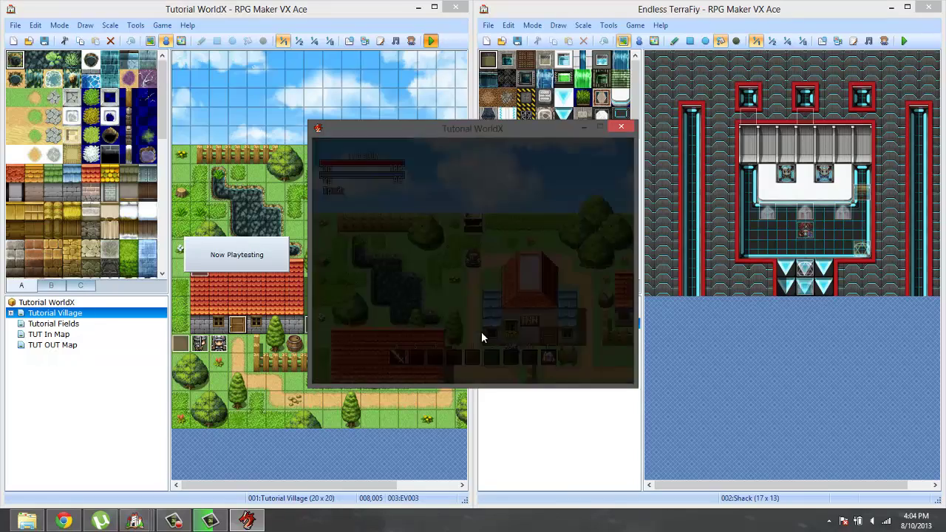
key("Up")
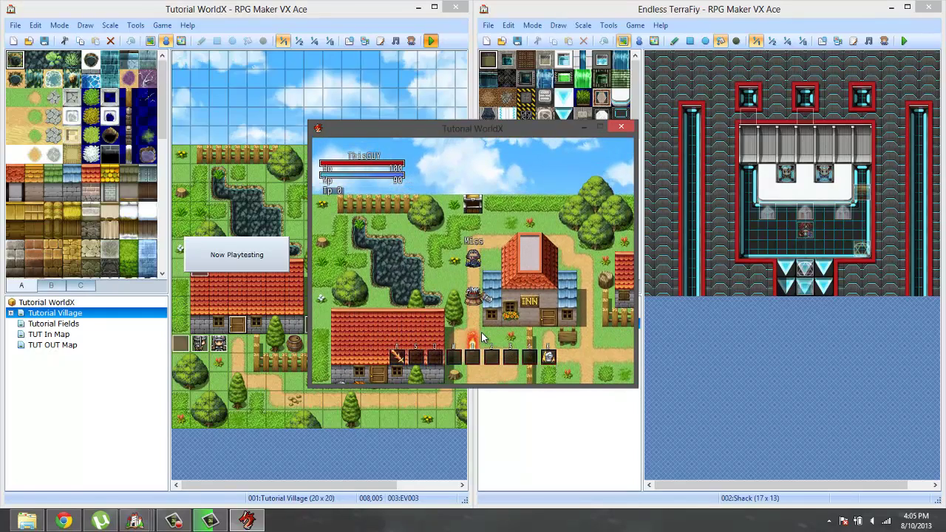
key("Right")
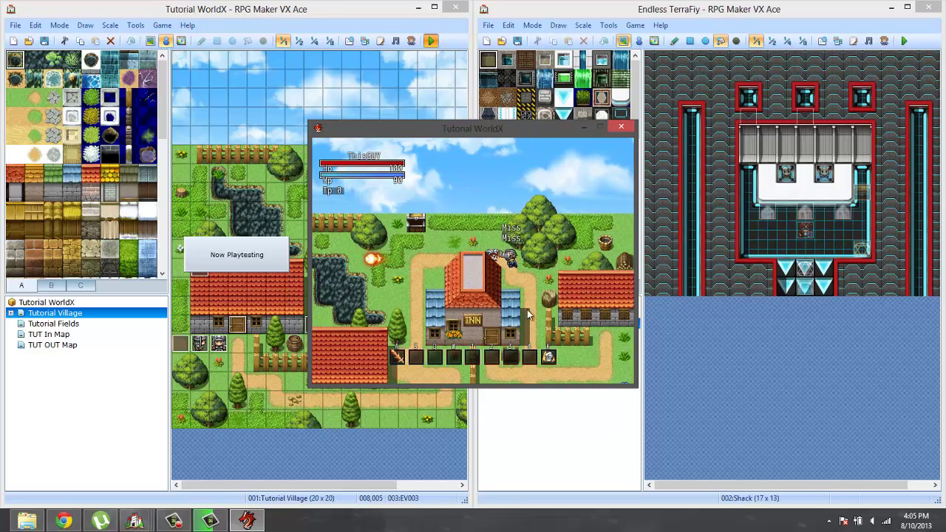
left_click(619, 125)
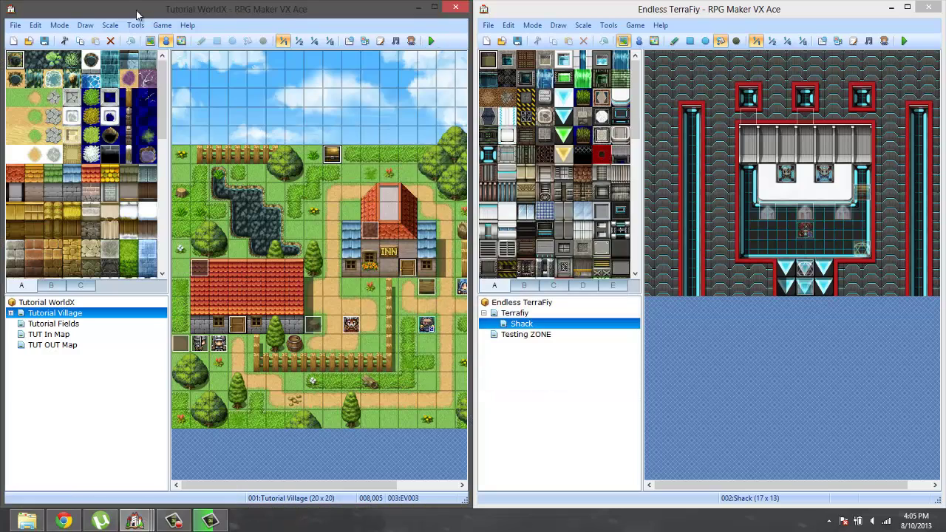
Reopen the database, set the ATK of Peral Sword I to 14, and accept the change
left_click(135, 25)
left_click(422, 156)
key("F9")
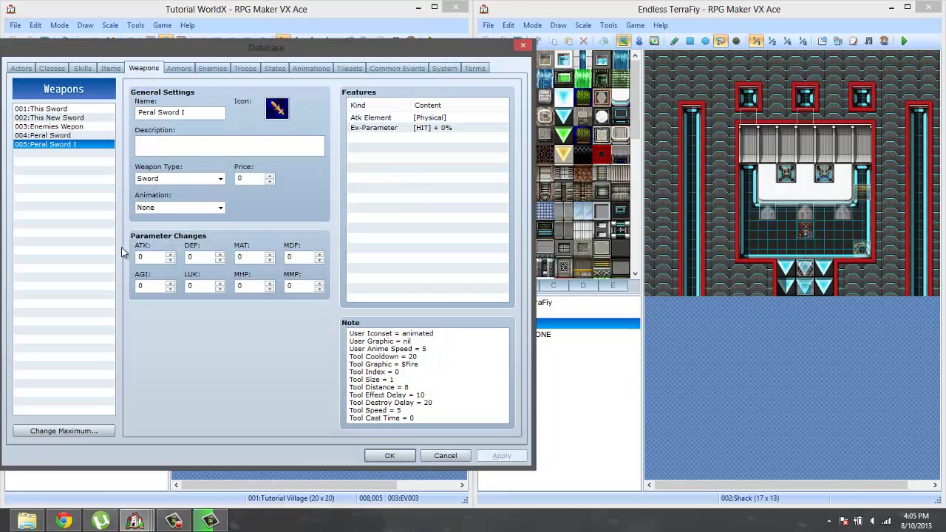
left_click(158, 261)
type("14")
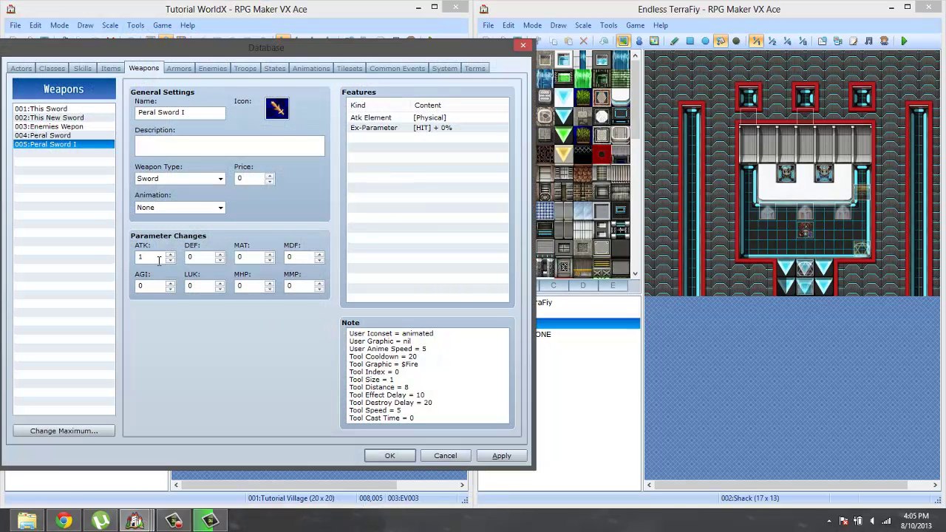
left_click(390, 456)
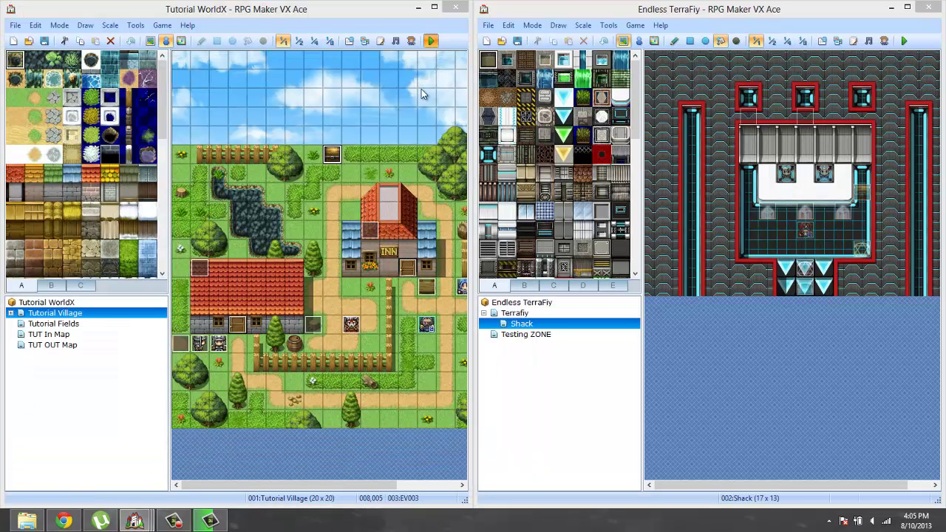
Start another playtest and enter the village
key("F12")
left_click(181, 282)
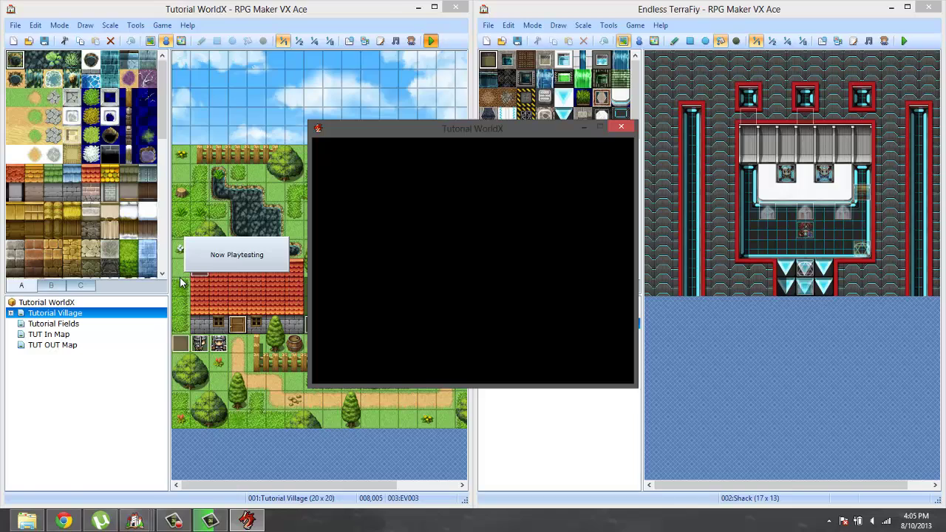
key("Return")
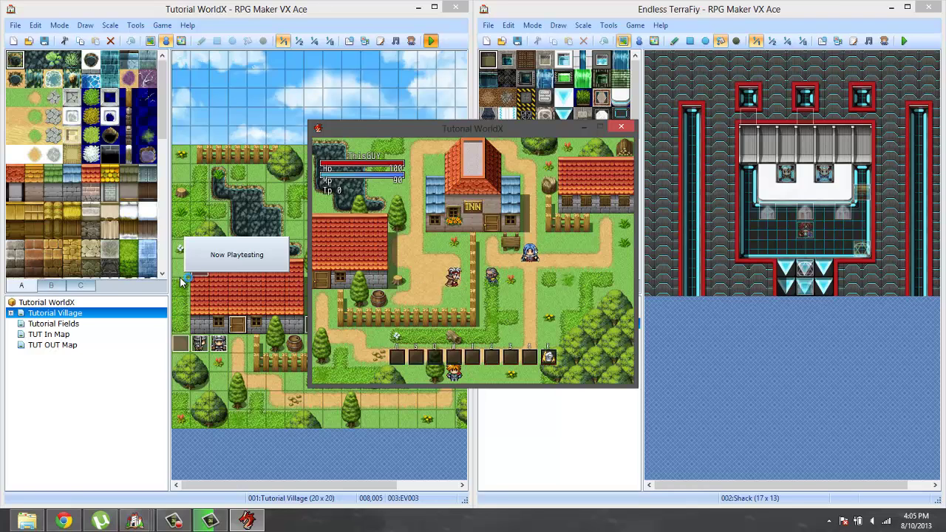
Reset the playtest to the title screen, load the saved game, attack the villager with the sword, and end the playtest
key("F12")
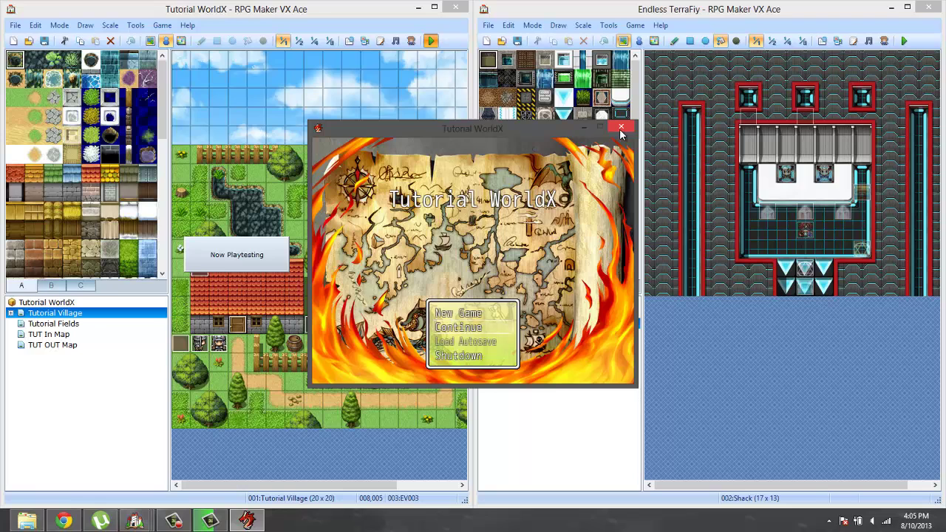
key("Return")
key("Return")
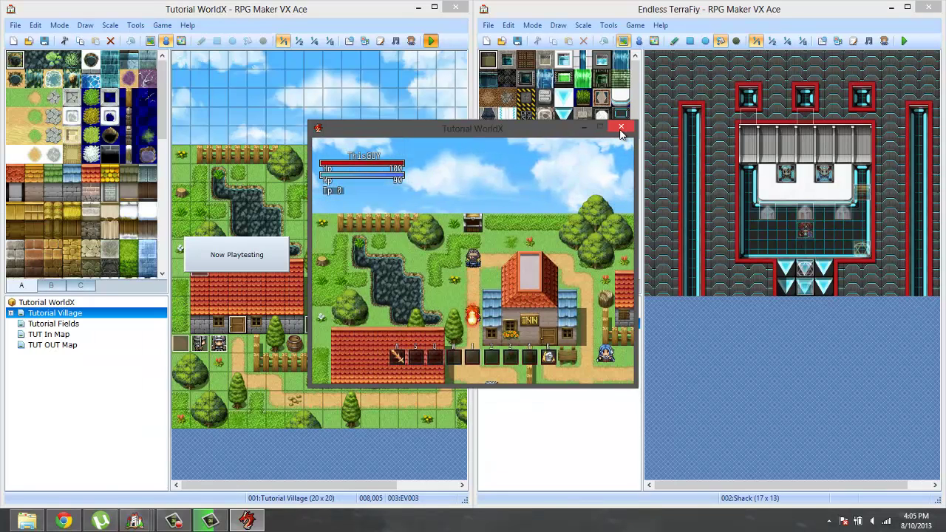
key("Down")
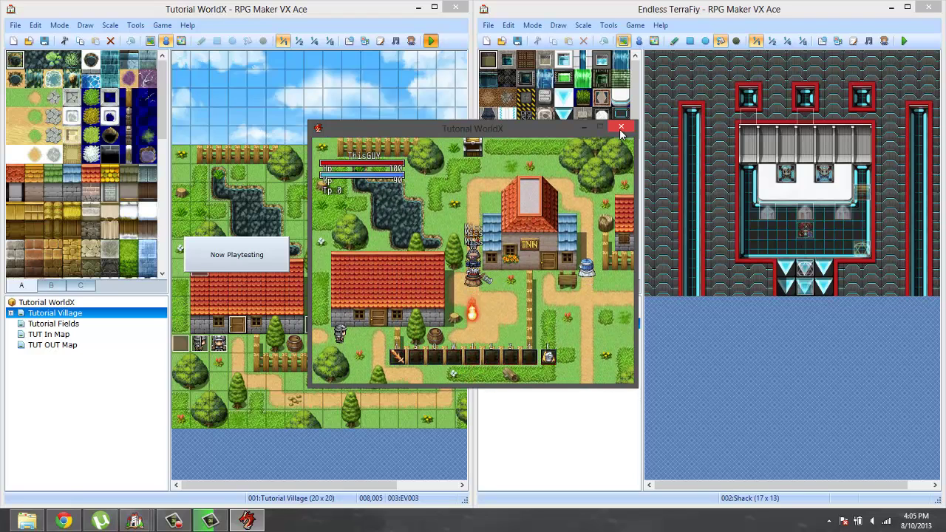
left_click(621, 126)
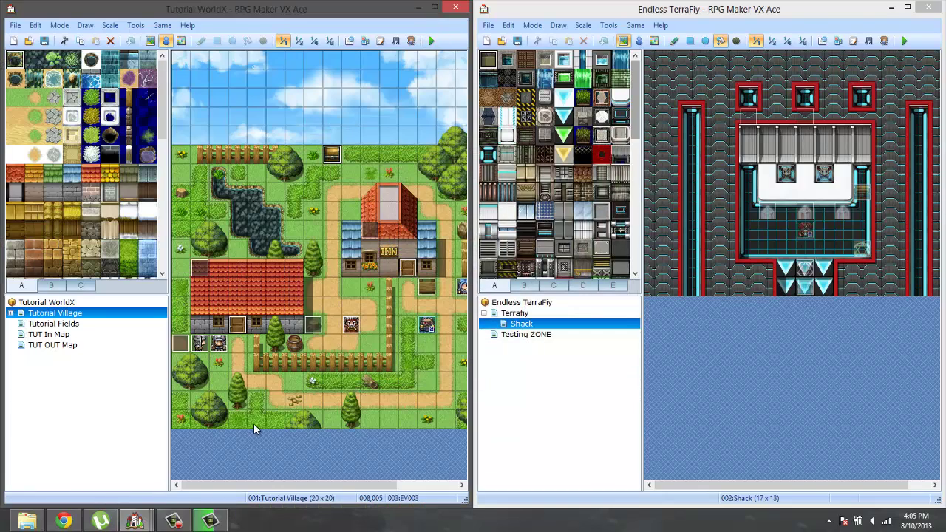
left_click(182, 521)
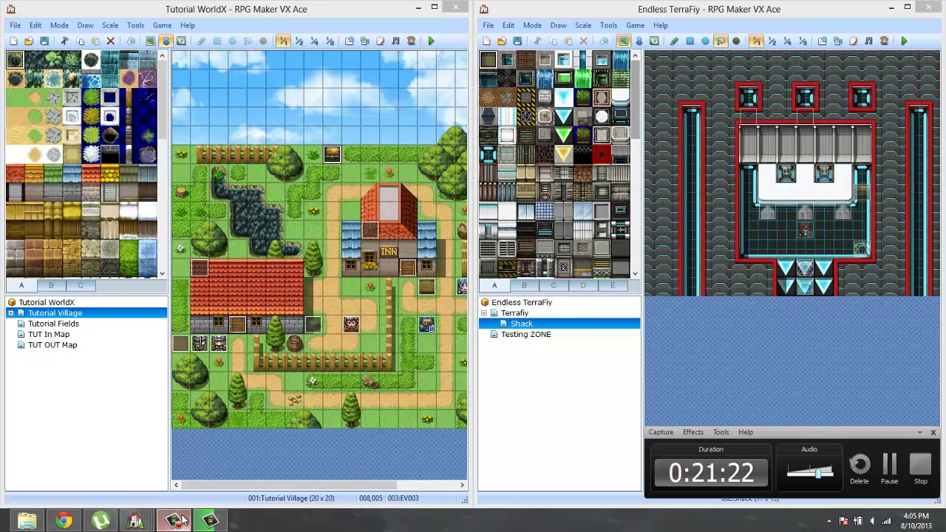